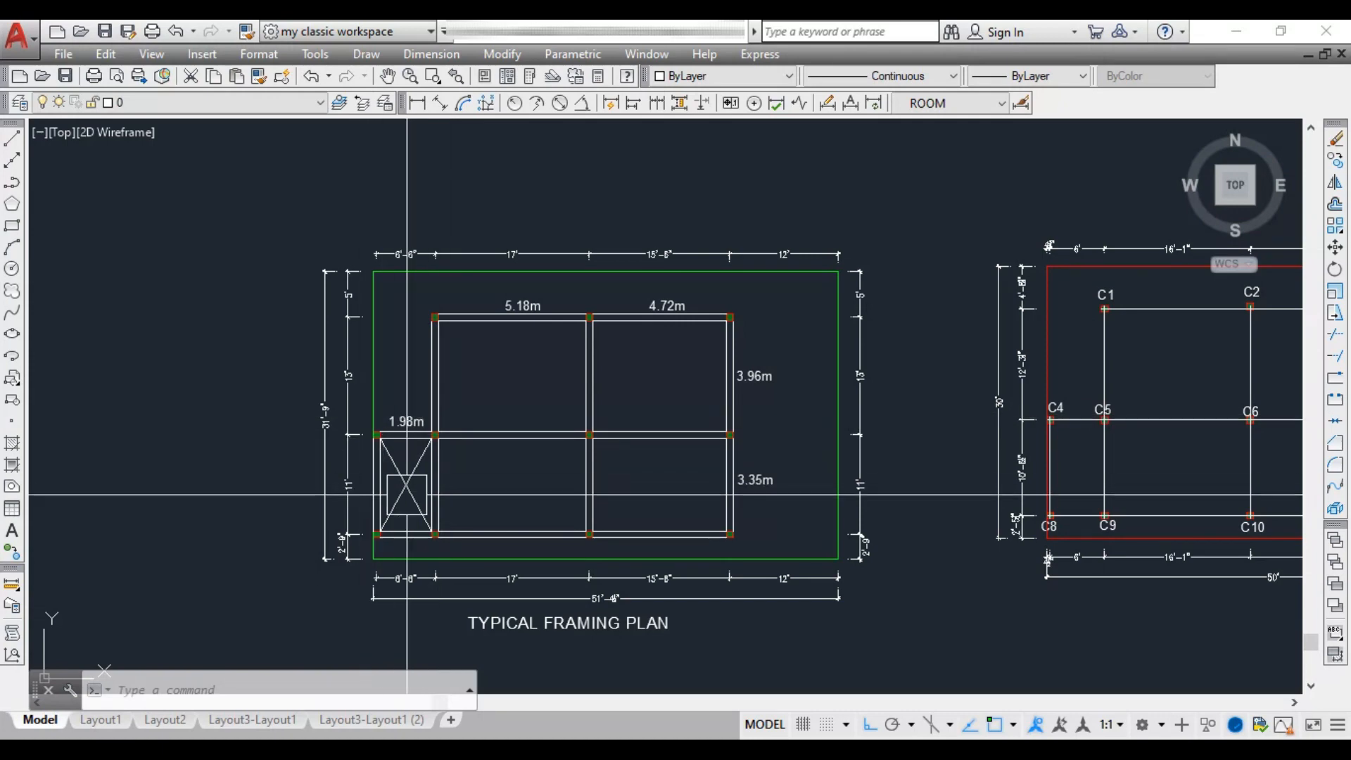
Examine the typical framing plan alongside the architectural floor plan and the C1–C11 column layout.
{"action": "middle_click_drag", "start_coordinate": [513, 491], "coordinate": [482, 564]}
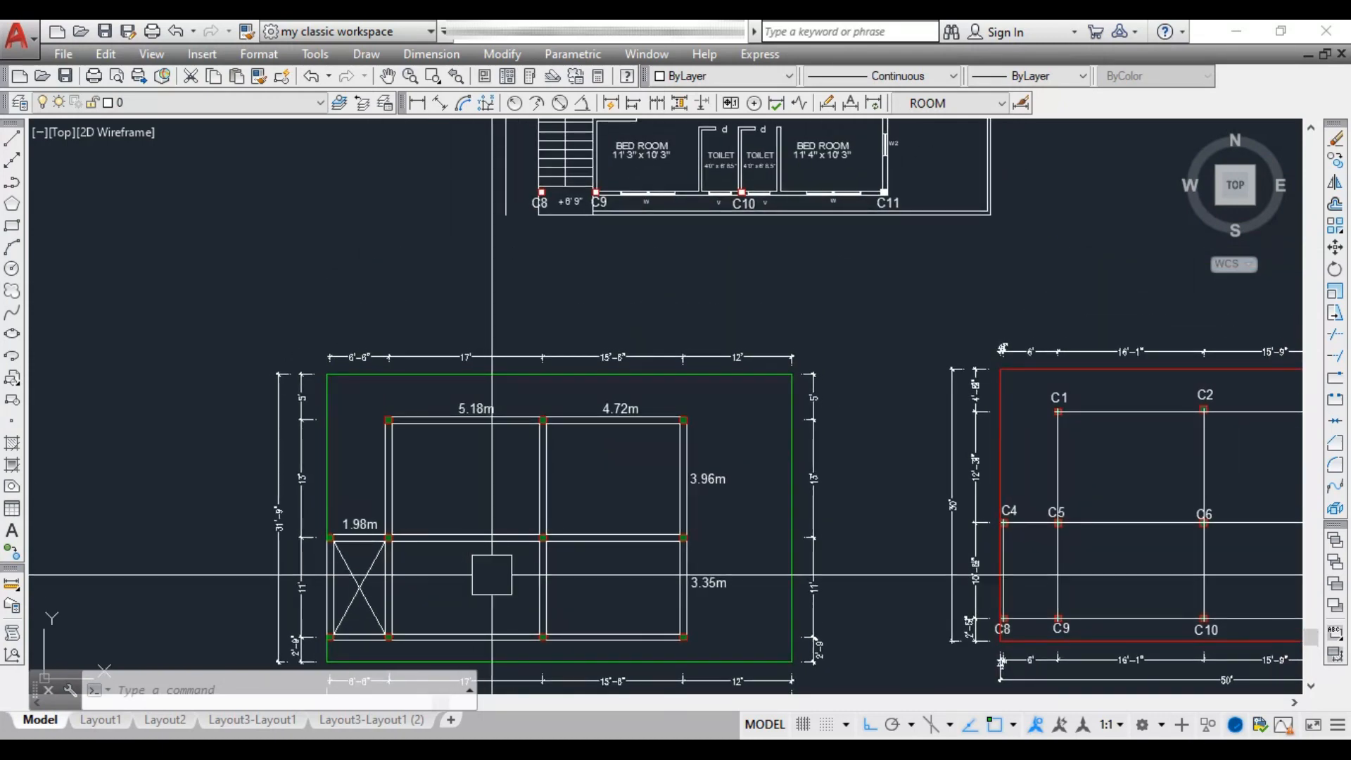
{"action": "scroll", "coordinate": [450, 542], "scroll_direction": "down", "scroll_amount": 2}
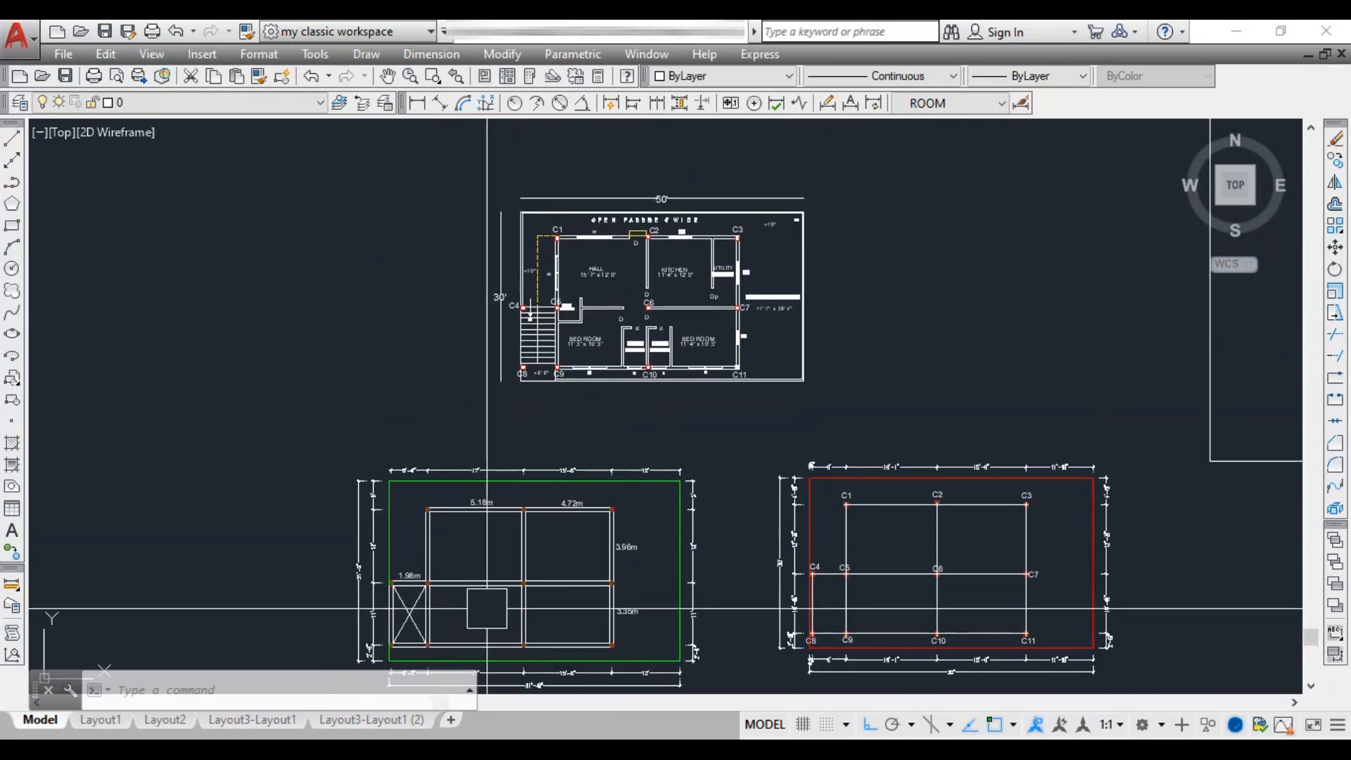
{"action": "middle_click_drag", "start_coordinate": [485, 597], "coordinate": [525, 524]}
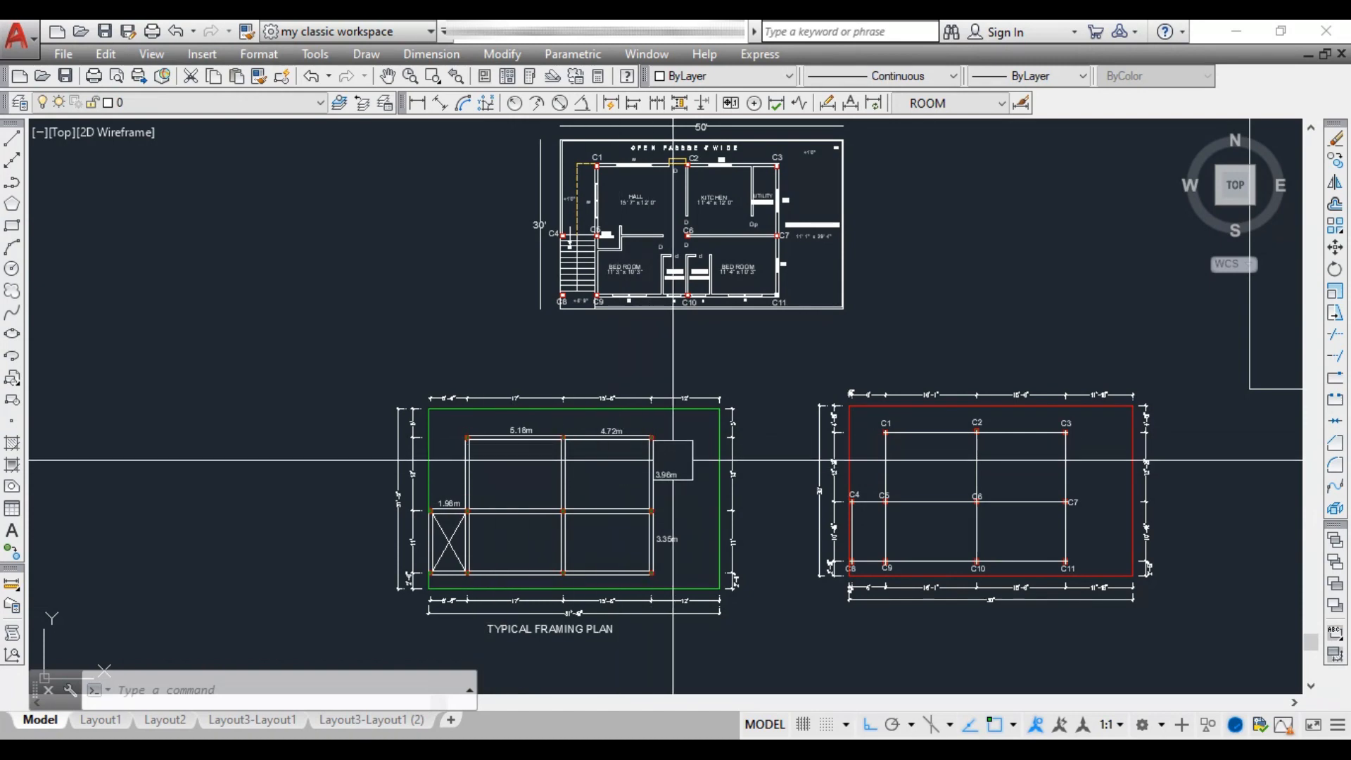
{"action": "scroll", "coordinate": [576, 458], "scroll_direction": "up", "scroll_amount": 2}
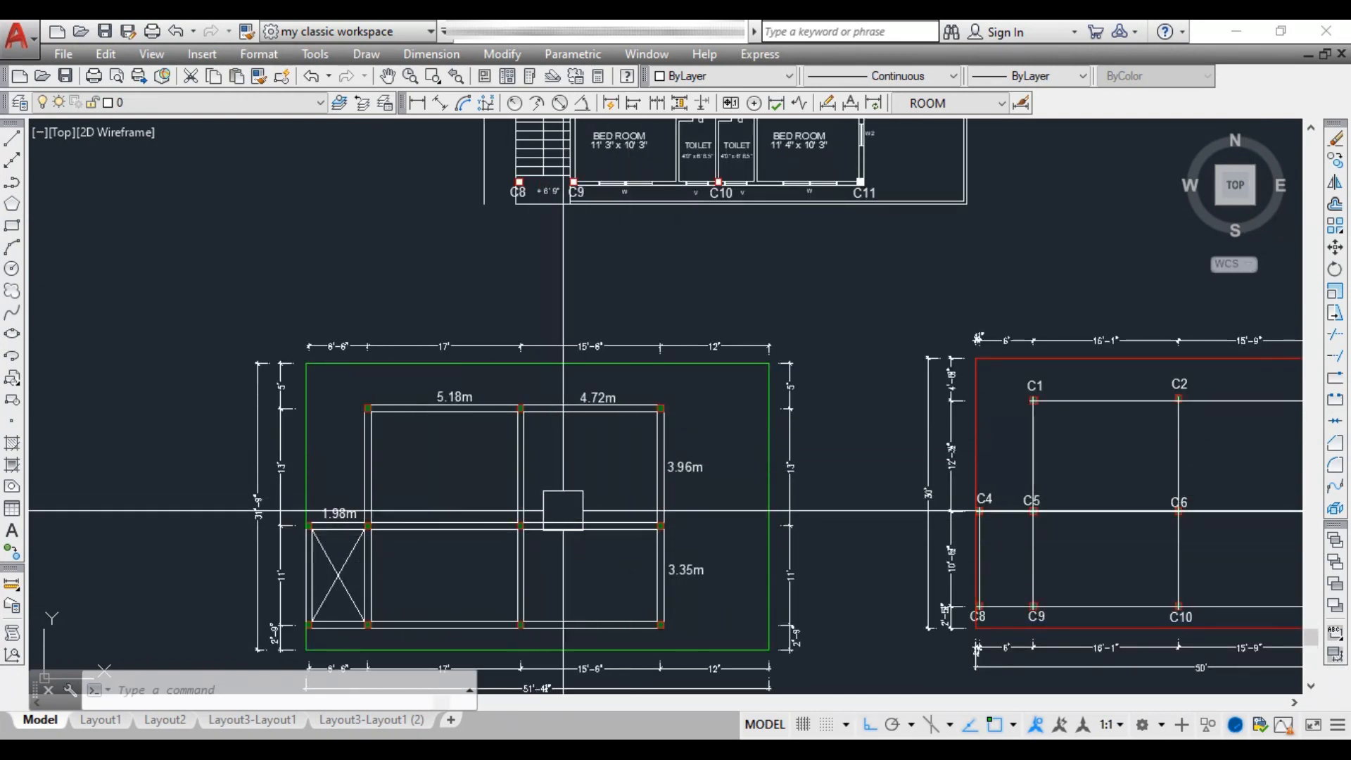
{"action": "mouse_move", "coordinate": [563, 510]}
{"action": "middle_mouse_down"}
{"action": "mouse_move", "coordinate": [594, 619]}
{"action": "mouse_move", "coordinate": [599, 521]}
{"action": "mouse_move", "coordinate": [498, 690]}
{"action": "middle_mouse_up"}
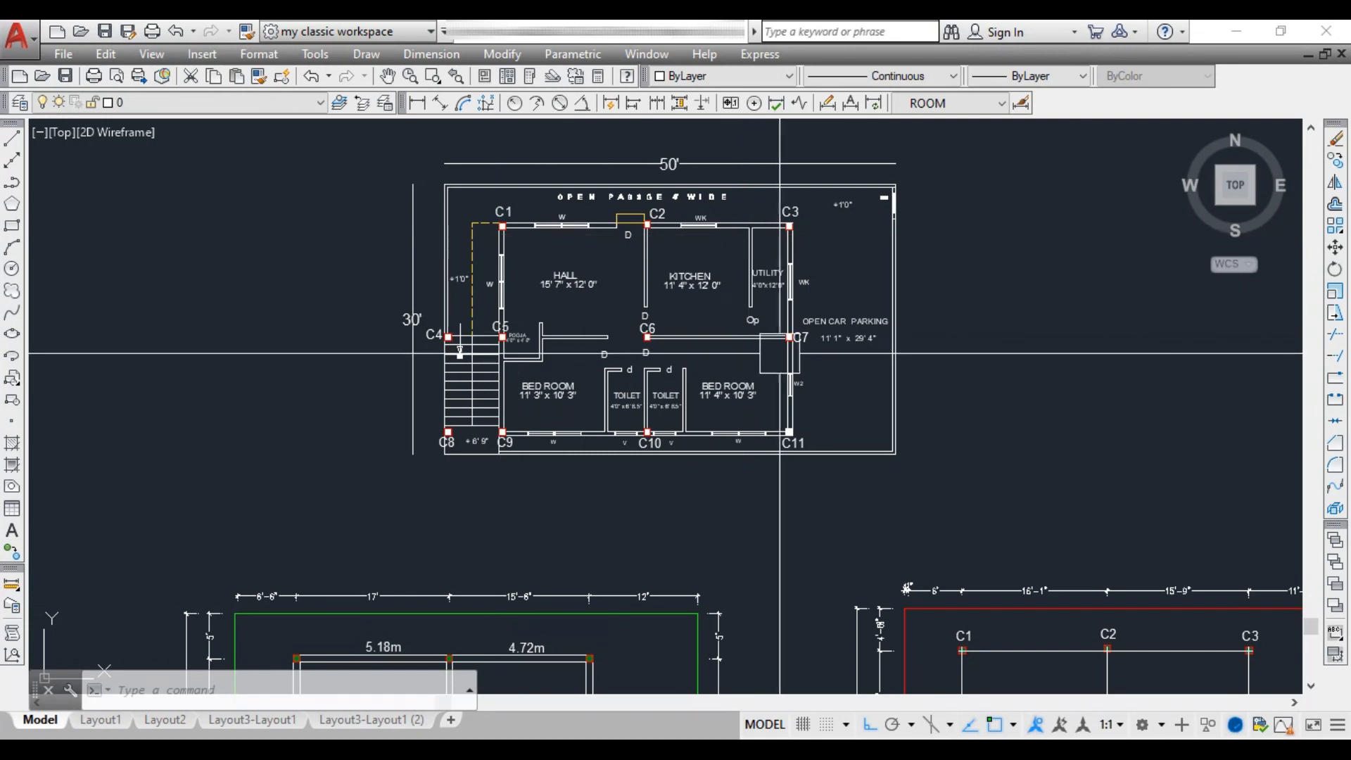
{"action": "mouse_move", "coordinate": [781, 619]}
{"action": "middle_mouse_down"}
{"action": "mouse_move", "coordinate": [835, 465]}
{"action": "mouse_move", "coordinate": [848, 298]}
{"action": "middle_mouse_up"}
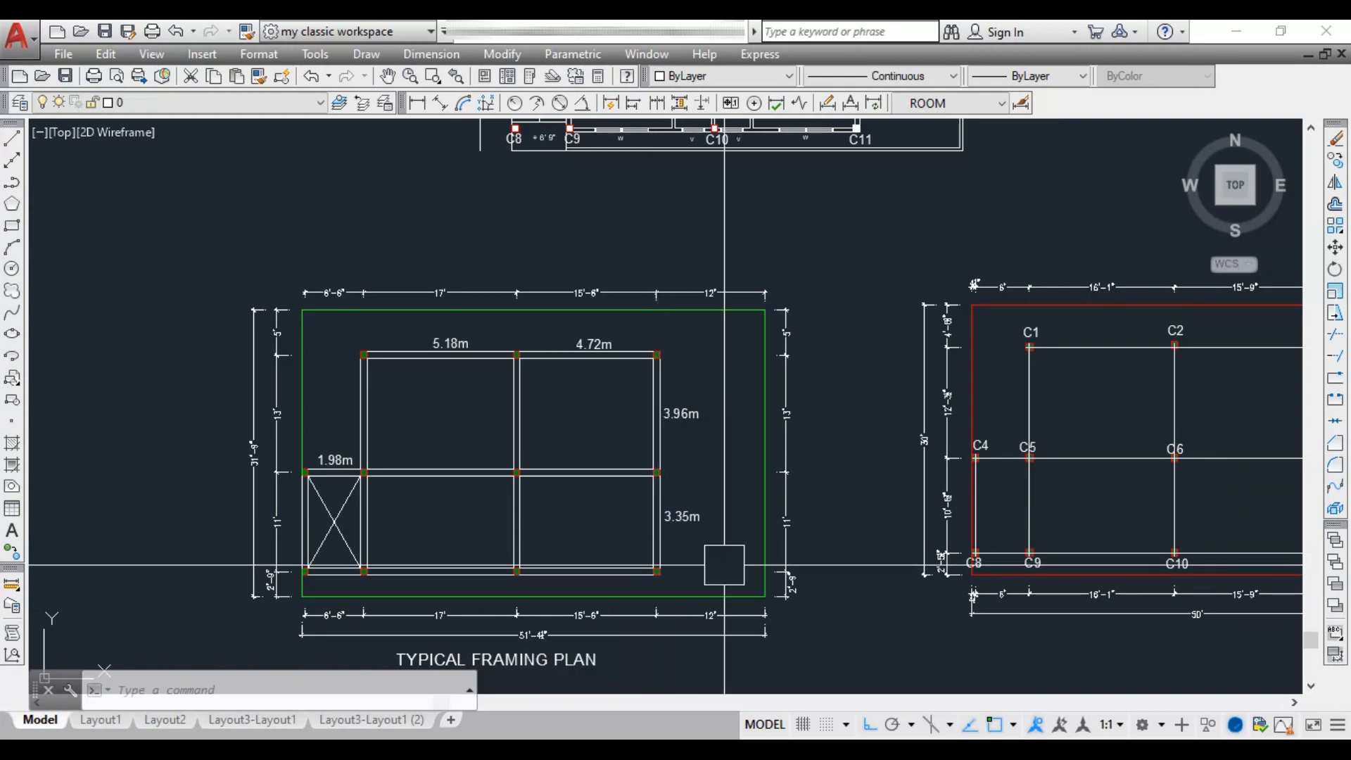
{"action": "middle_click_drag", "start_coordinate": [506, 565], "coordinate": [581, 555]}
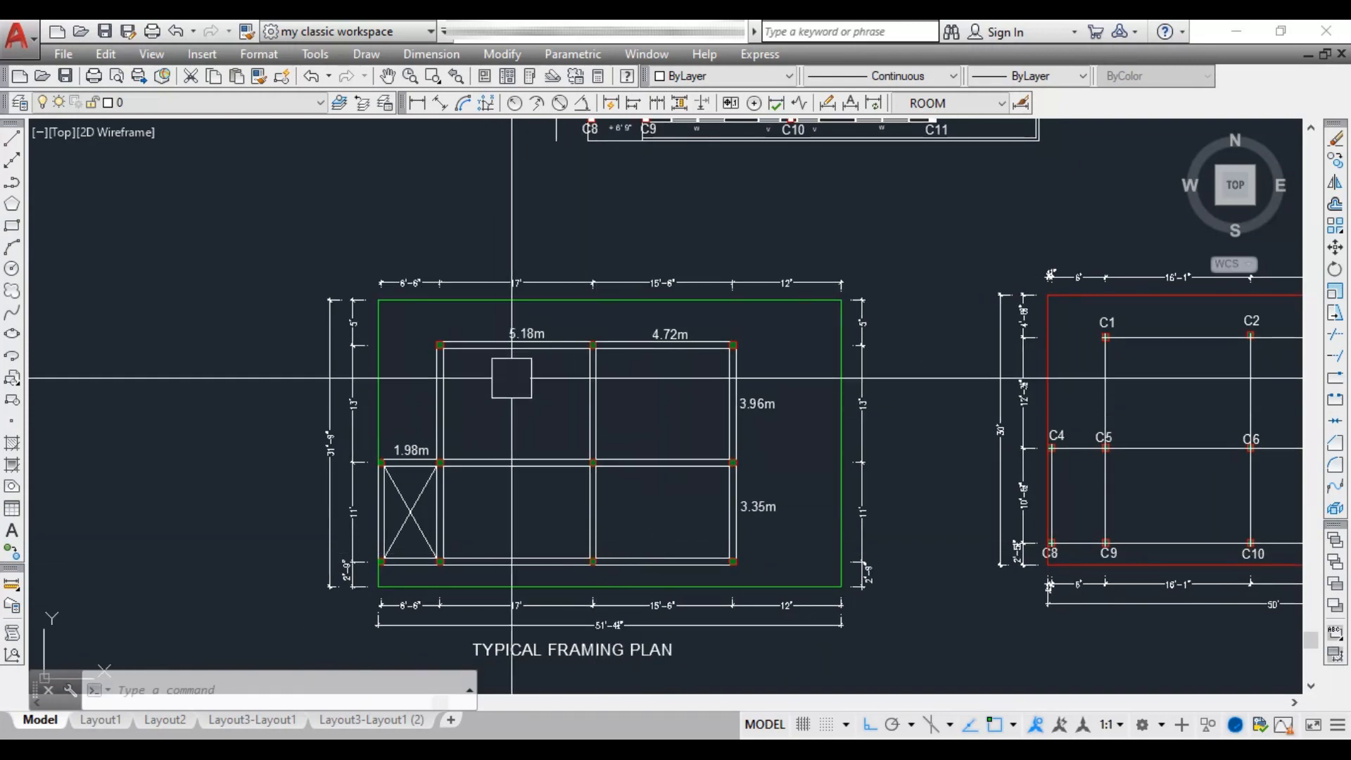
{"action": "scroll", "coordinate": [591, 360], "scroll_direction": "down", "scroll_amount": 3}
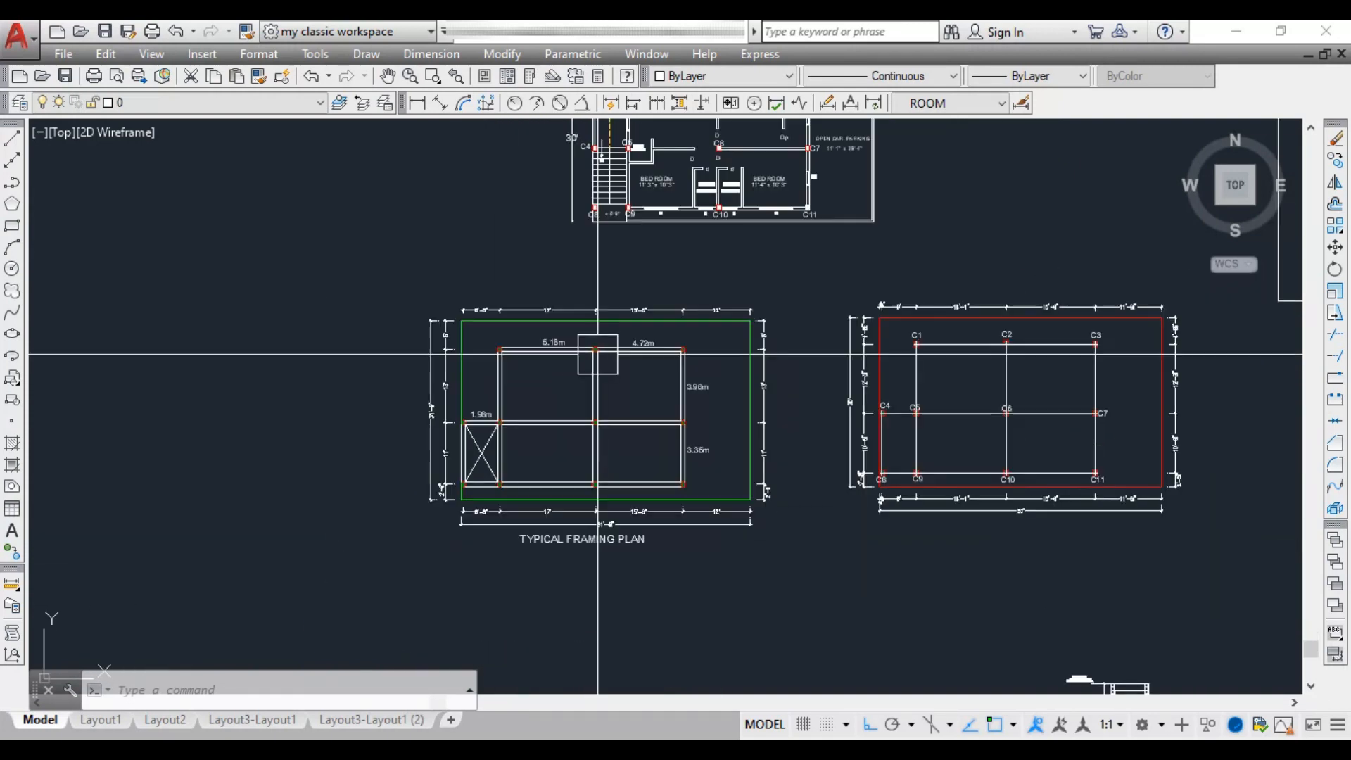
{"action": "scroll", "coordinate": [669, 373], "scroll_direction": "up", "scroll_amount": 5}
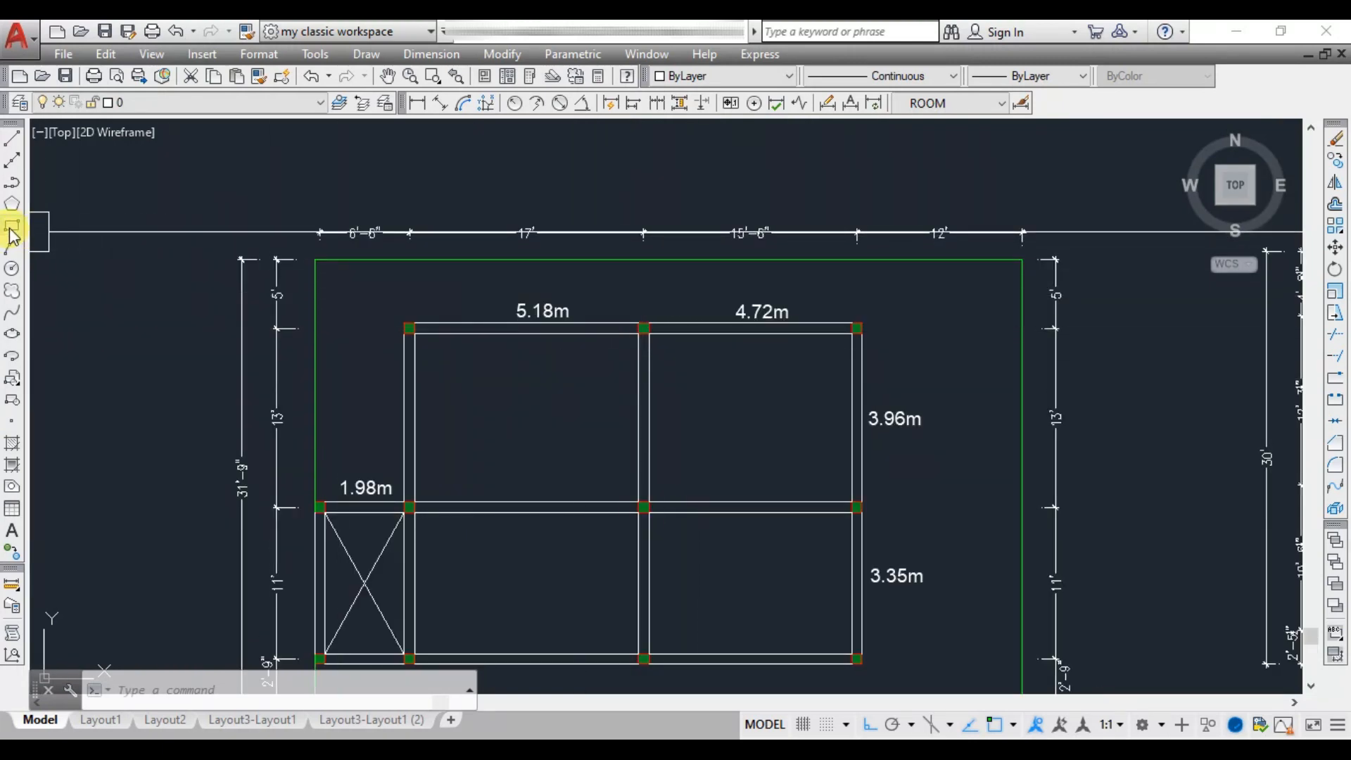
Draw a rectangle about 40' by 7' around the framing plan's upper beam line and its three columns, and select it.
{"action": "type", "text": "rec"}
{"action": "key", "text": "Return"}
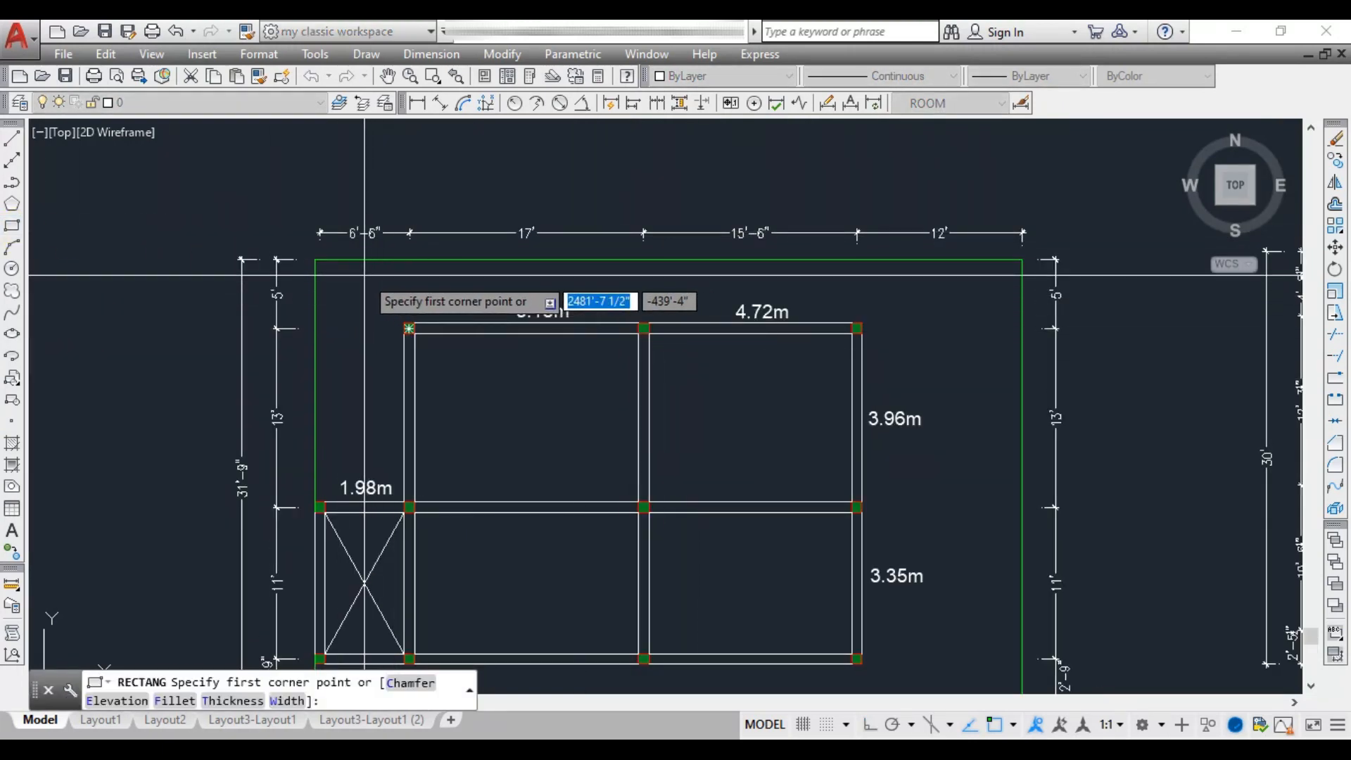
{"action": "left_click", "coordinate": [363, 275]}
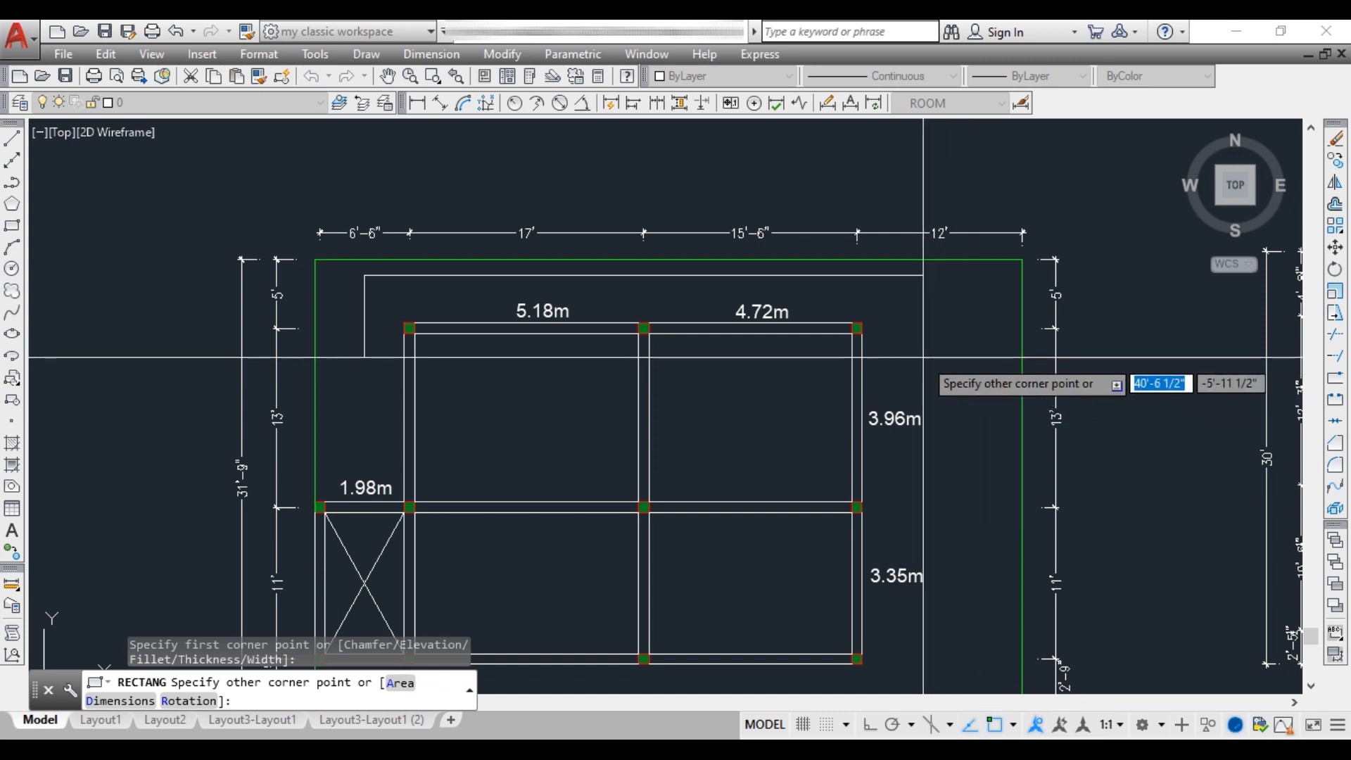
{"action": "left_click", "coordinate": [919, 377]}
{"action": "left_click", "coordinate": [928, 324]}
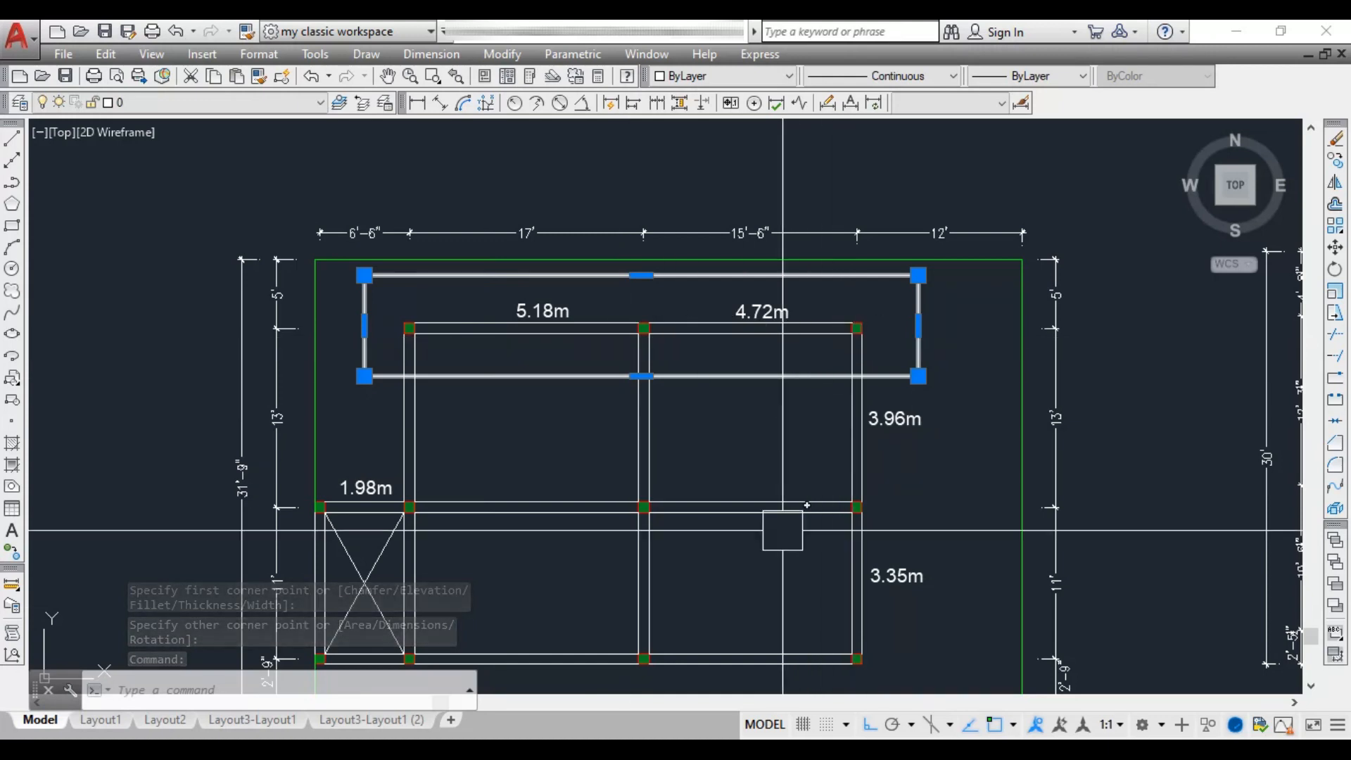
Examine the frame section through columns C1, C2 and C3, from the footings up to the third floor level.
{"action": "mouse_move", "coordinate": [790, 589]}
{"action": "middle_mouse_down"}
{"action": "mouse_move", "coordinate": [782, 215]}
{"action": "mouse_move", "coordinate": [793, 225]}
{"action": "middle_mouse_up"}
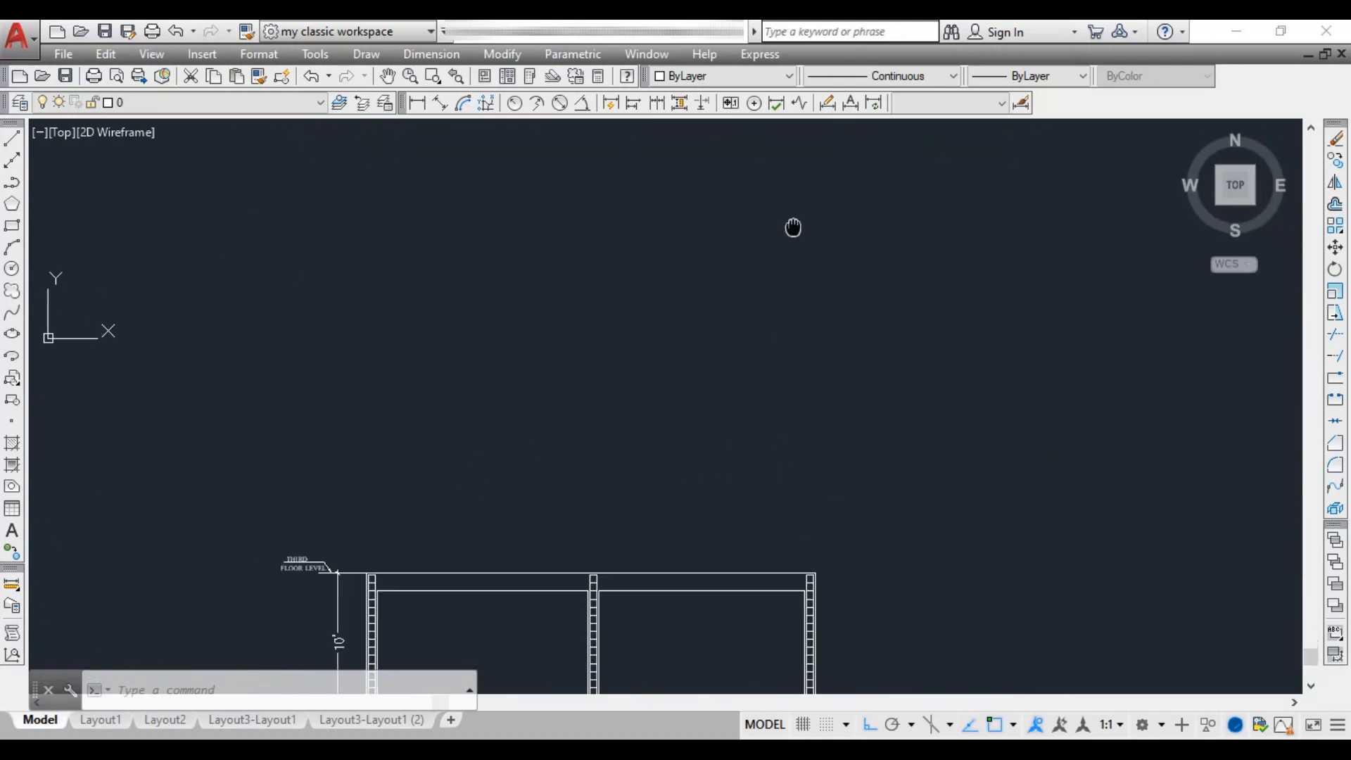
{"action": "middle_click_drag", "start_coordinate": [893, 485], "coordinate": [892, 265]}
{"action": "mouse_move", "coordinate": [809, 658]}
{"action": "middle_mouse_down"}
{"action": "mouse_move", "coordinate": [789, 302]}
{"action": "mouse_move", "coordinate": [823, 398]}
{"action": "middle_mouse_up"}
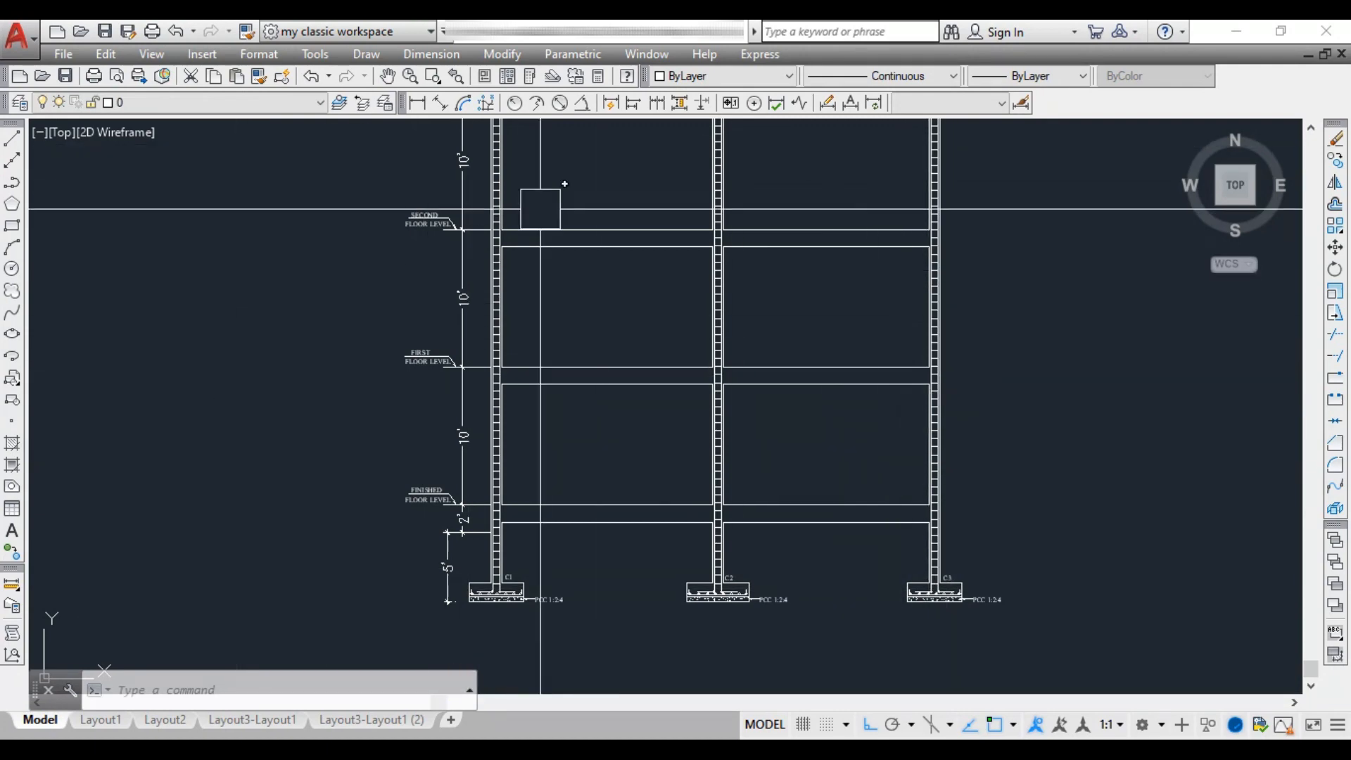
{"action": "middle_click_drag", "start_coordinate": [612, 633], "coordinate": [601, 593]}
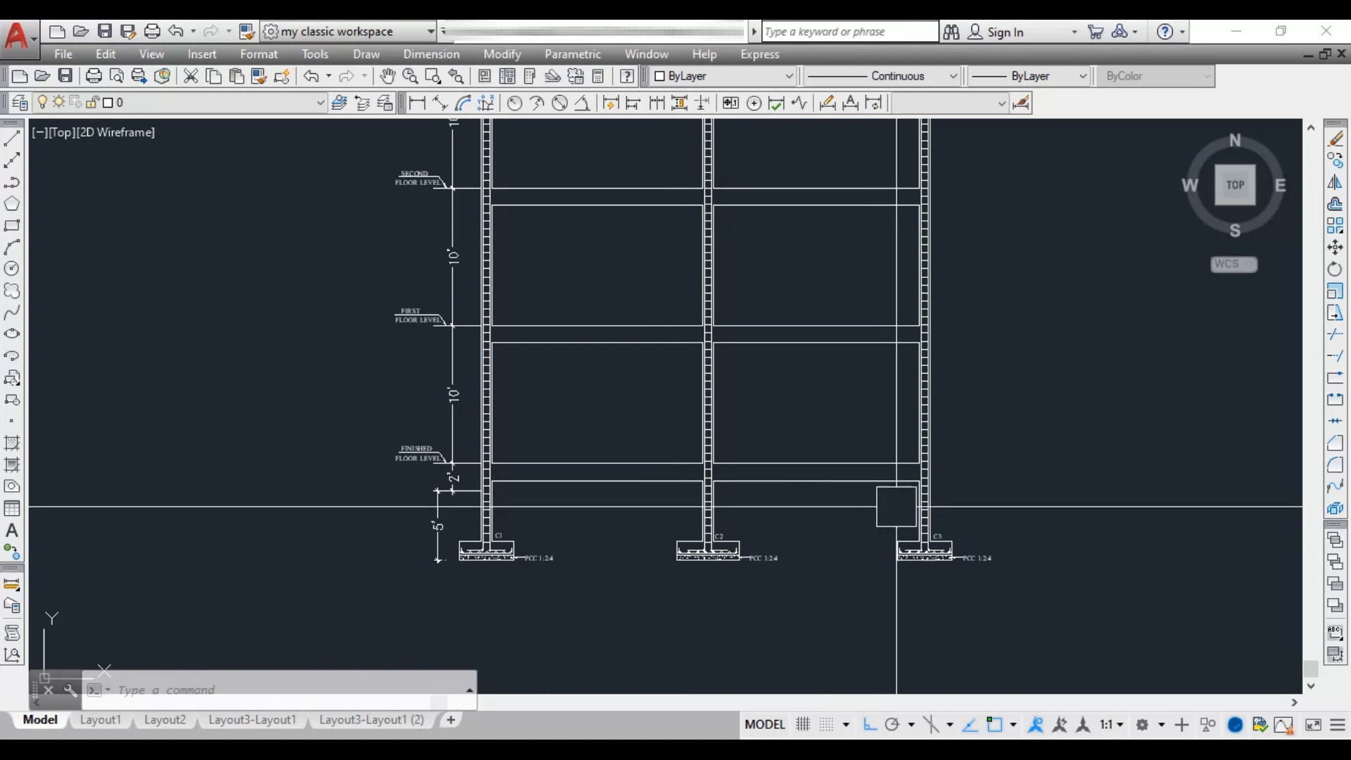
{"action": "middle_click_drag", "start_coordinate": [627, 211], "coordinate": [614, 317]}
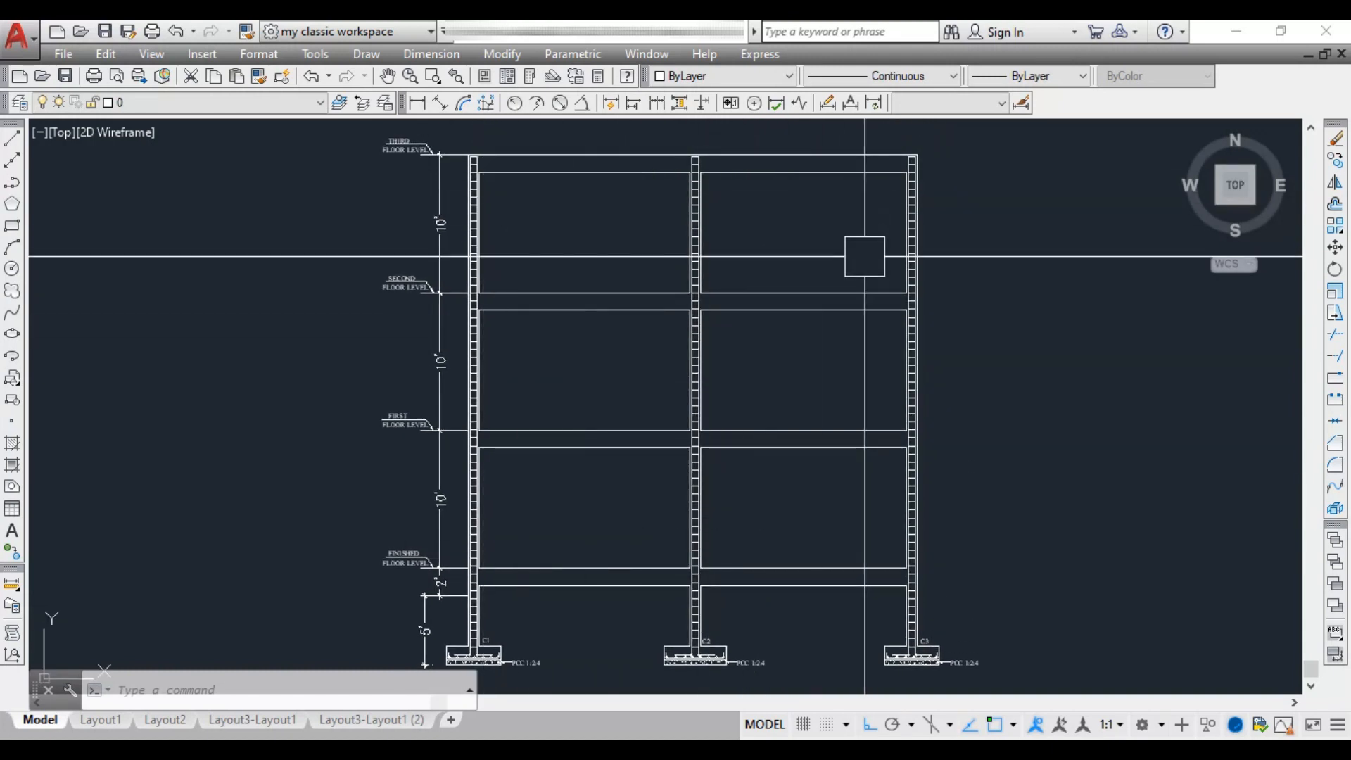
{"action": "middle_click_drag", "start_coordinate": [669, 488], "coordinate": [792, 383]}
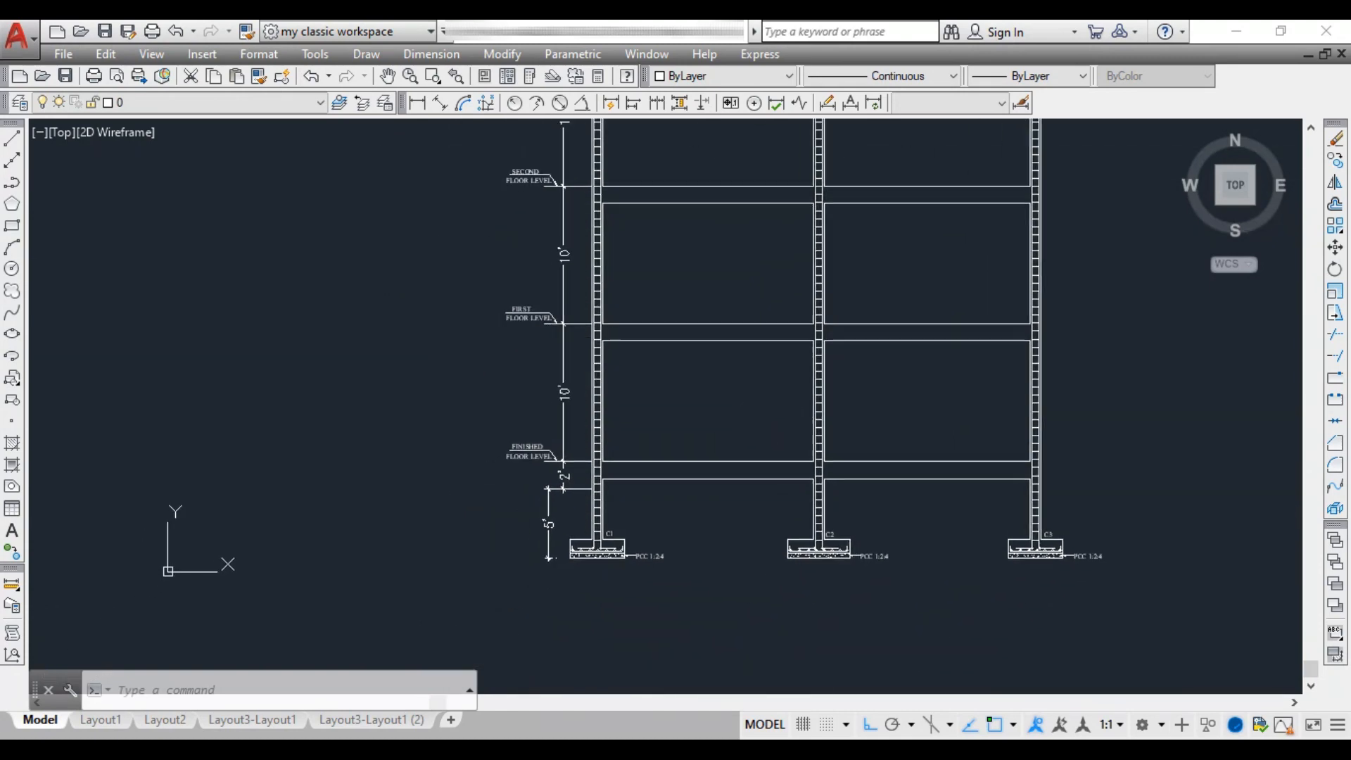
{"action": "middle_click_drag", "start_coordinate": [662, 413], "coordinate": [639, 615]}
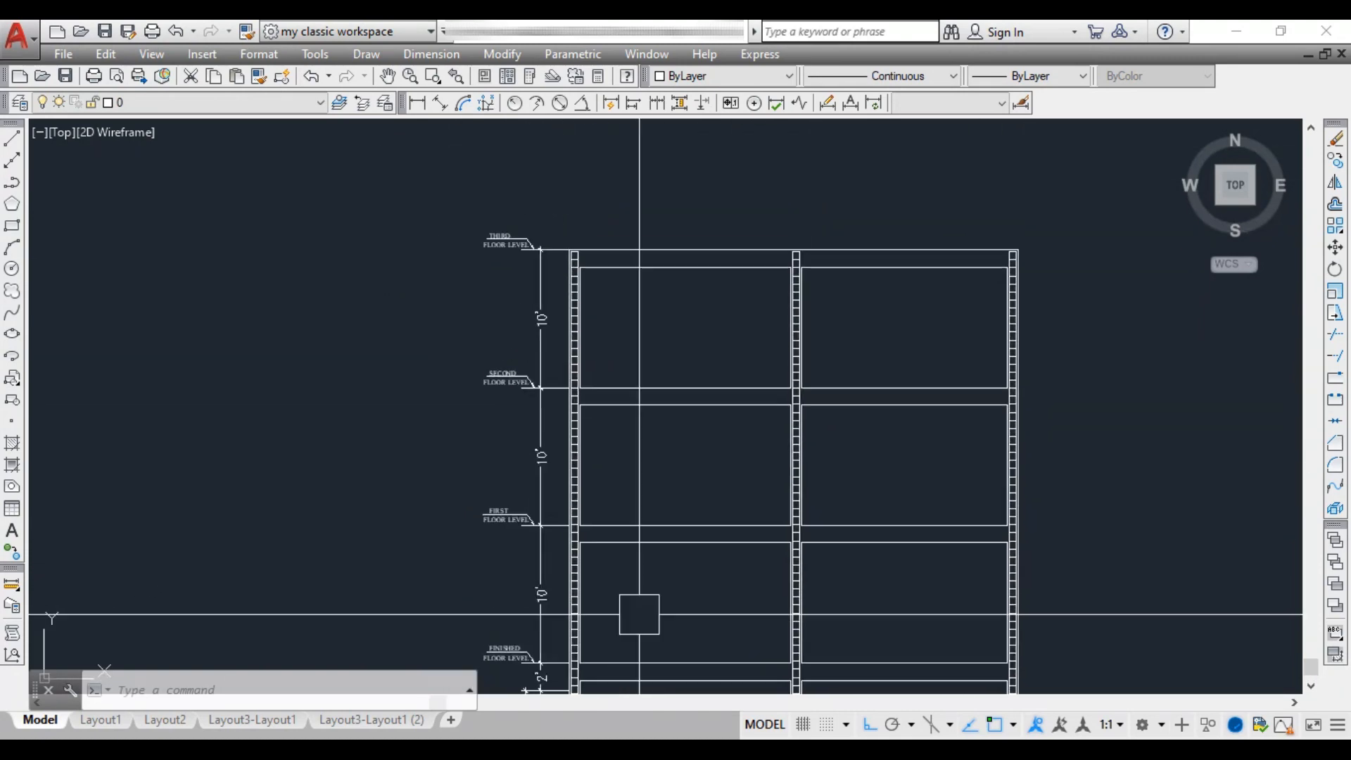
Examine the section's third floor level label, then the footing depth and plinth height dimensions below the finished floor level at column C1.
{"action": "scroll", "coordinate": [514, 217], "scroll_direction": "up", "scroll_amount": 4}
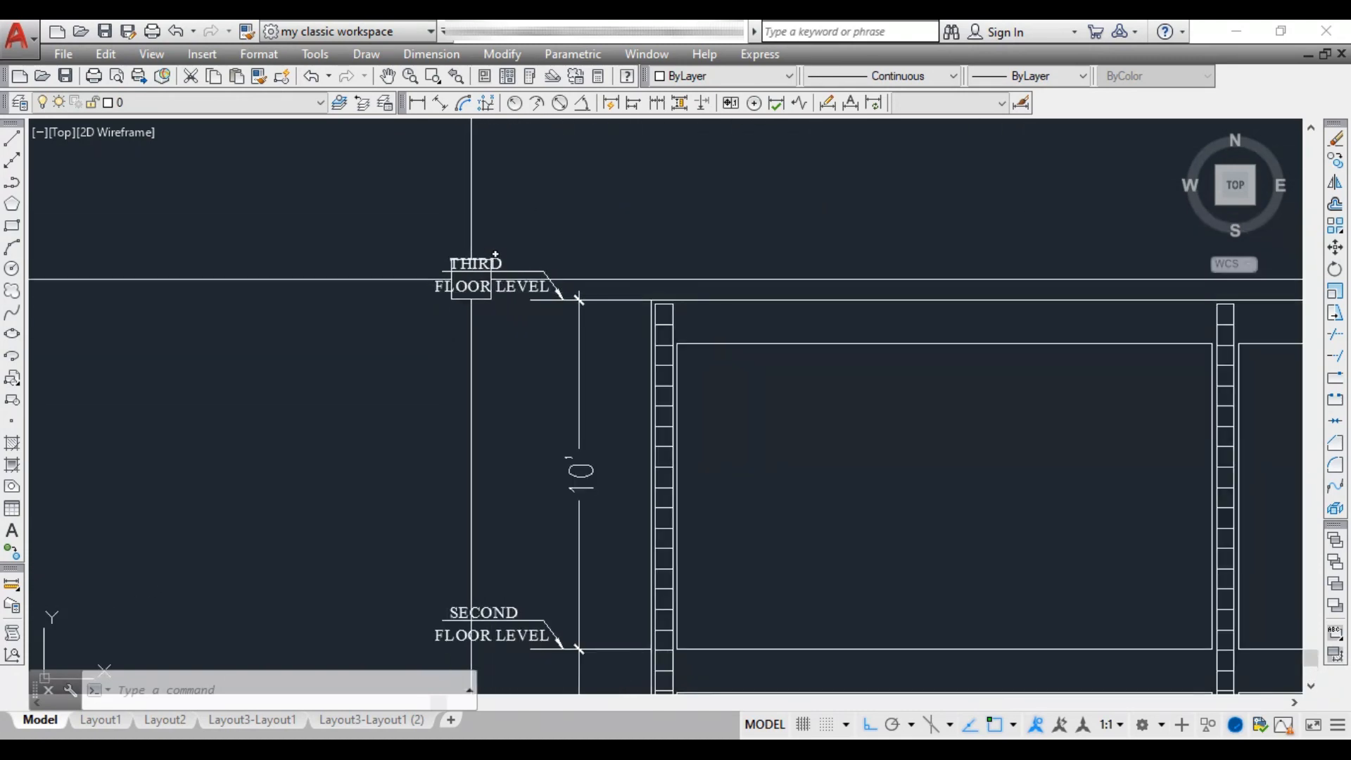
{"action": "scroll", "coordinate": [489, 294], "scroll_direction": "down", "scroll_amount": 2}
{"action": "middle_click_drag", "start_coordinate": [579, 494], "coordinate": [598, 263]}
{"action": "middle_click_drag", "start_coordinate": [680, 631], "coordinate": [652, 321]}
{"action": "scroll", "coordinate": [533, 559], "scroll_direction": "up", "scroll_amount": 2}
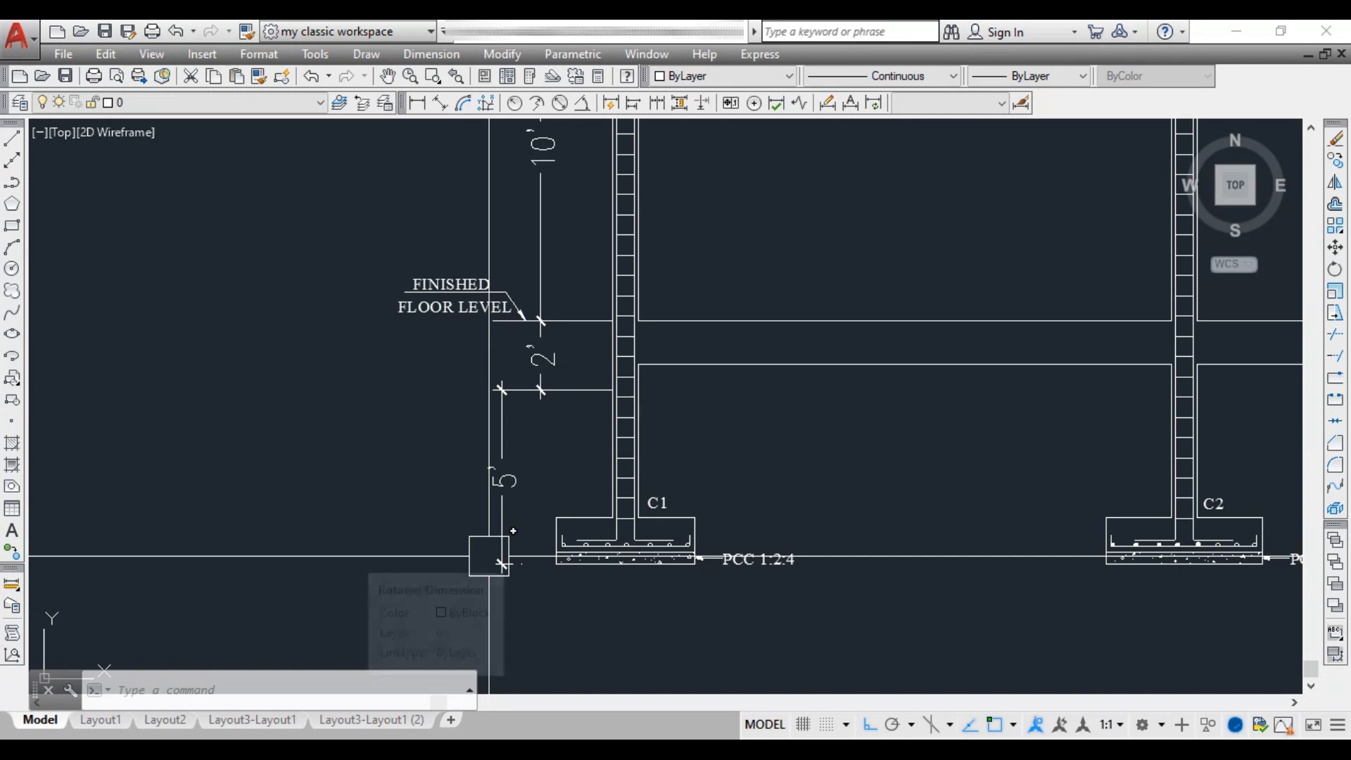
{"action": "middle_click_drag", "start_coordinate": [507, 411], "coordinate": [454, 505]}
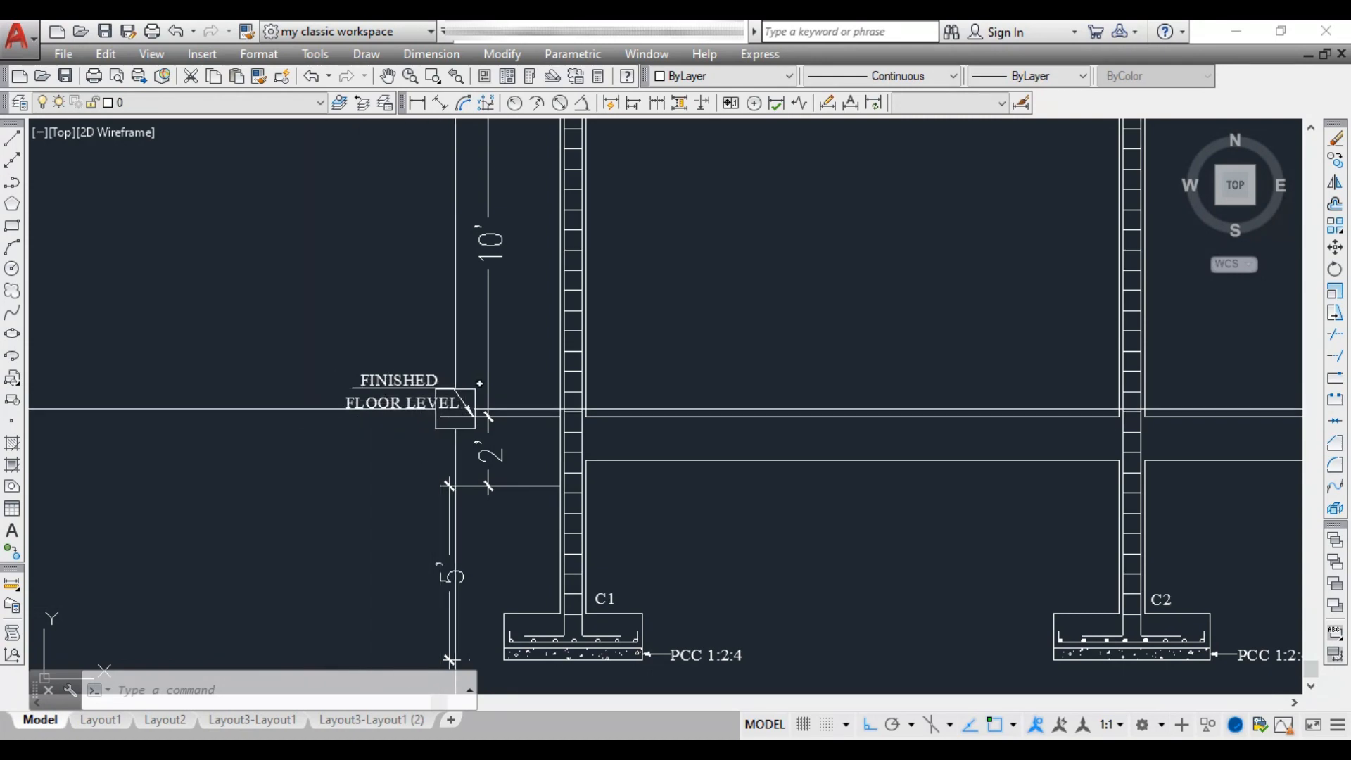
{"action": "middle_click_drag", "start_coordinate": [482, 551], "coordinate": [493, 519]}
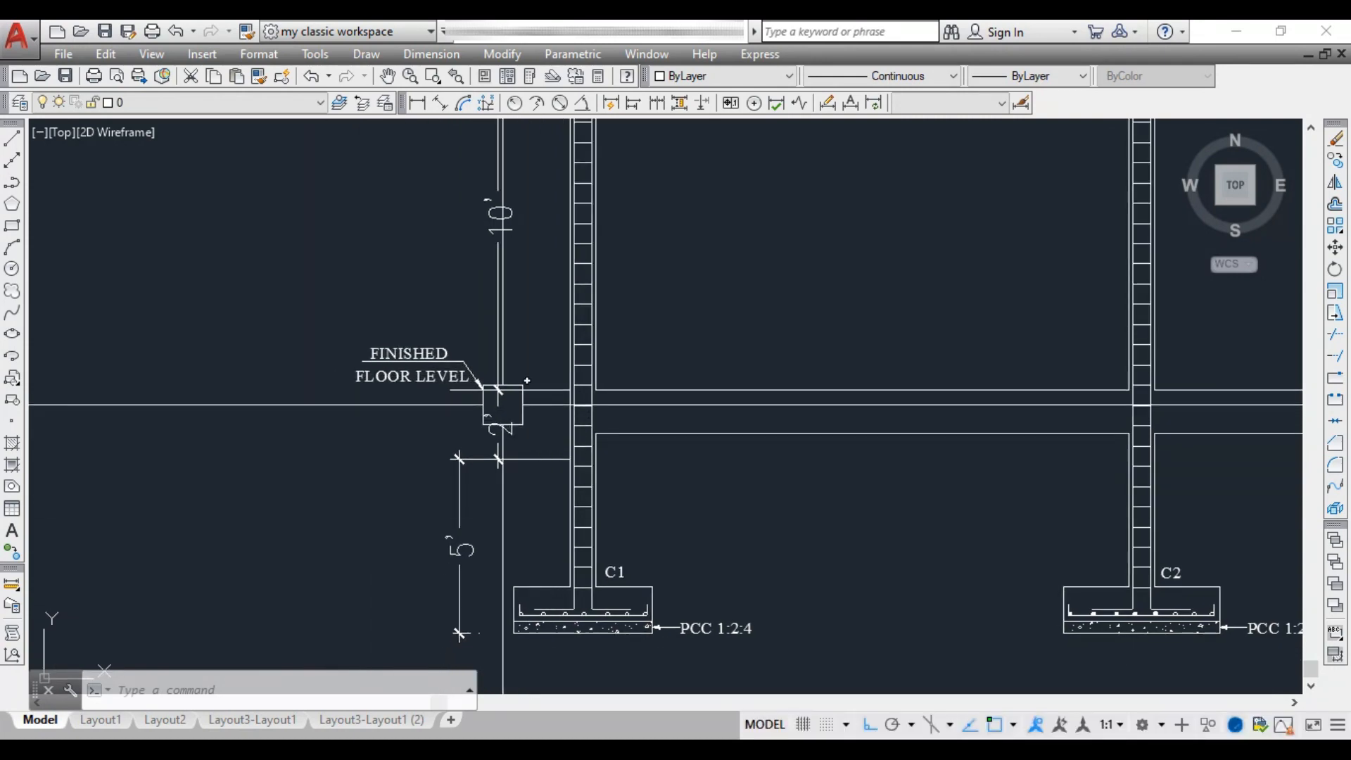
{"action": "middle_click_drag", "start_coordinate": [496, 401], "coordinate": [469, 461]}
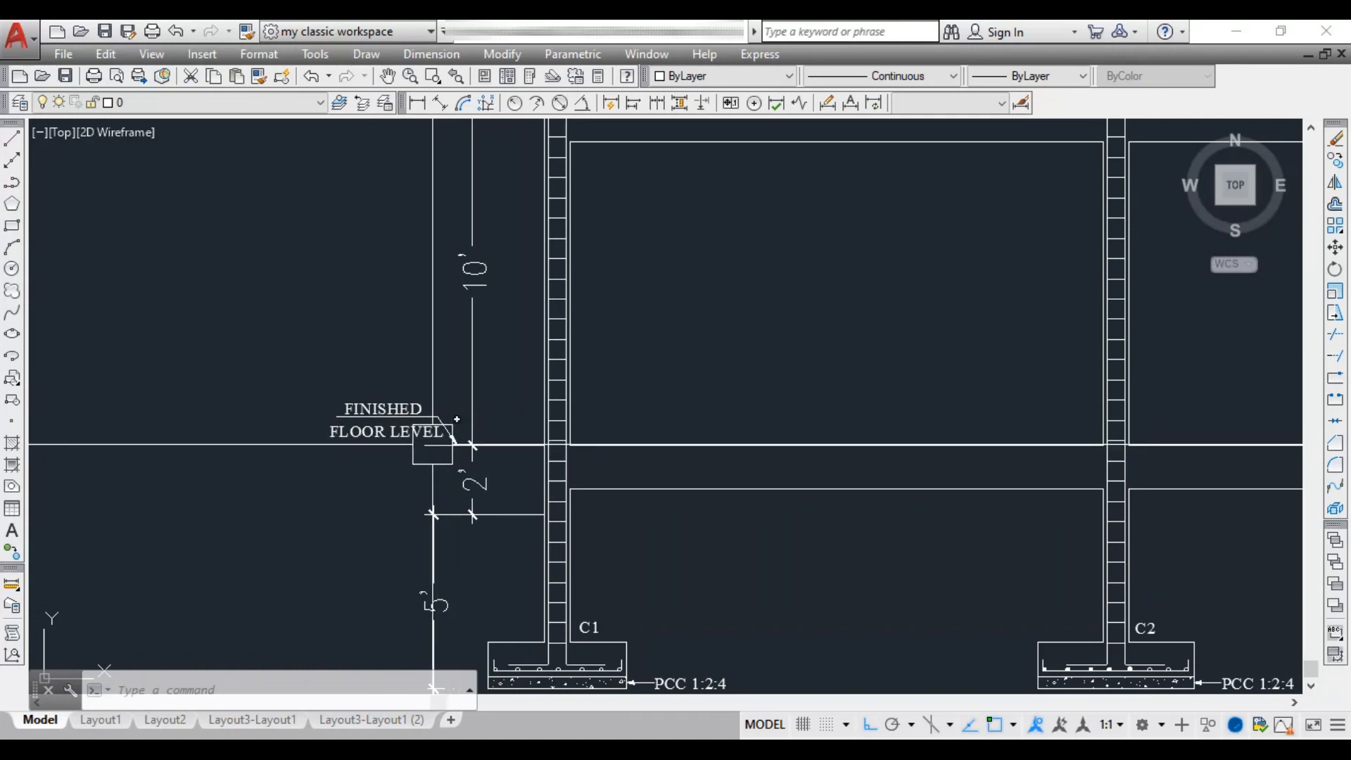
{"action": "middle_click_drag", "start_coordinate": [515, 494], "coordinate": [534, 413]}
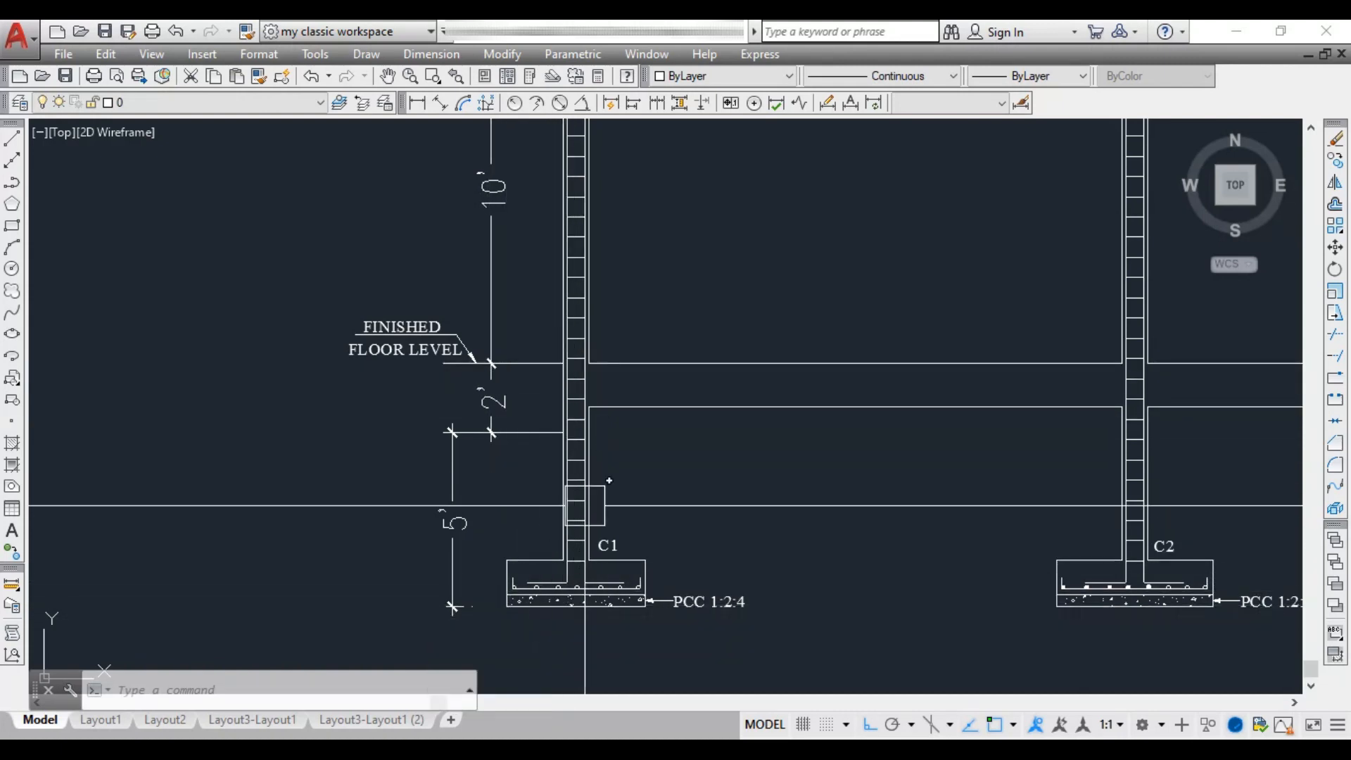
{"action": "middle_click_drag", "start_coordinate": [617, 334], "coordinate": [617, 386]}
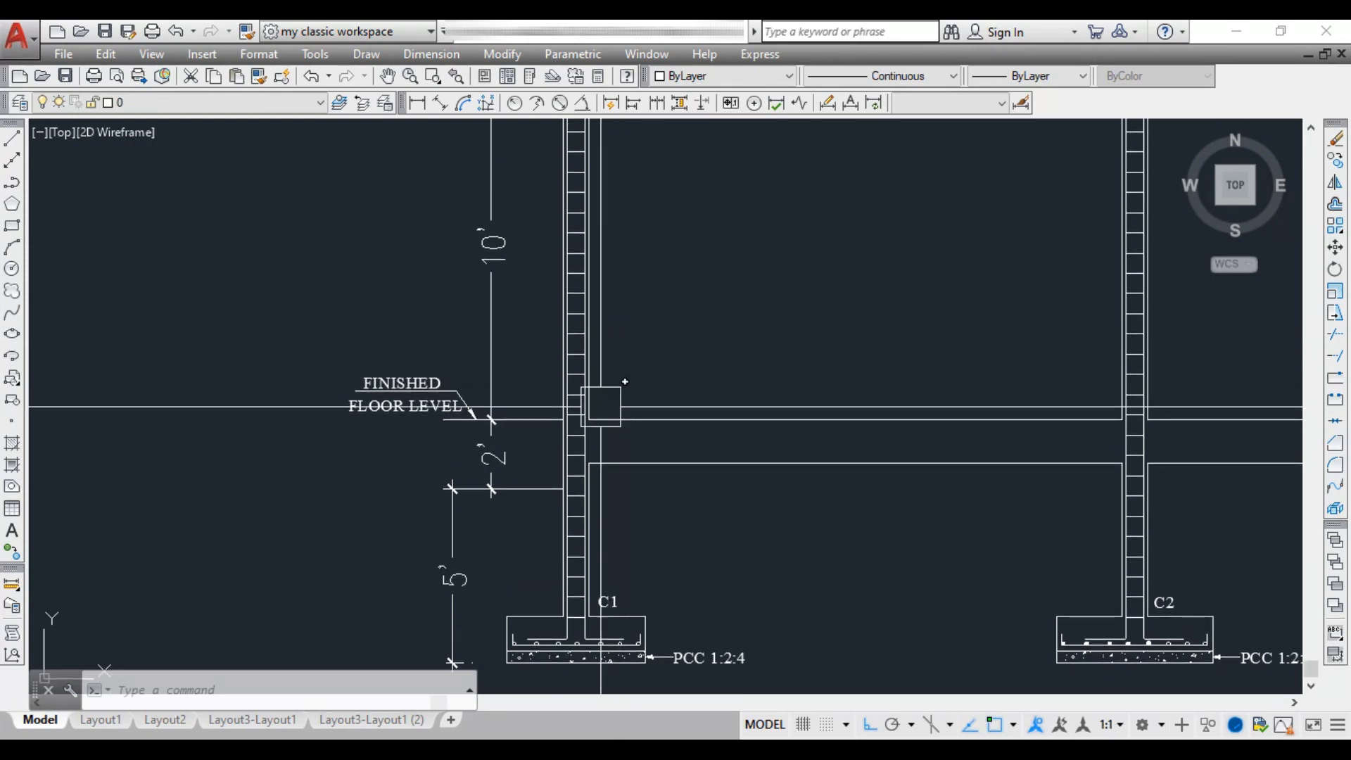
Examine the storey height dimensions between the finished, first, second and third floor levels in the C1–C3 section.
{"action": "middle_click_drag", "start_coordinate": [606, 251], "coordinate": [607, 496]}
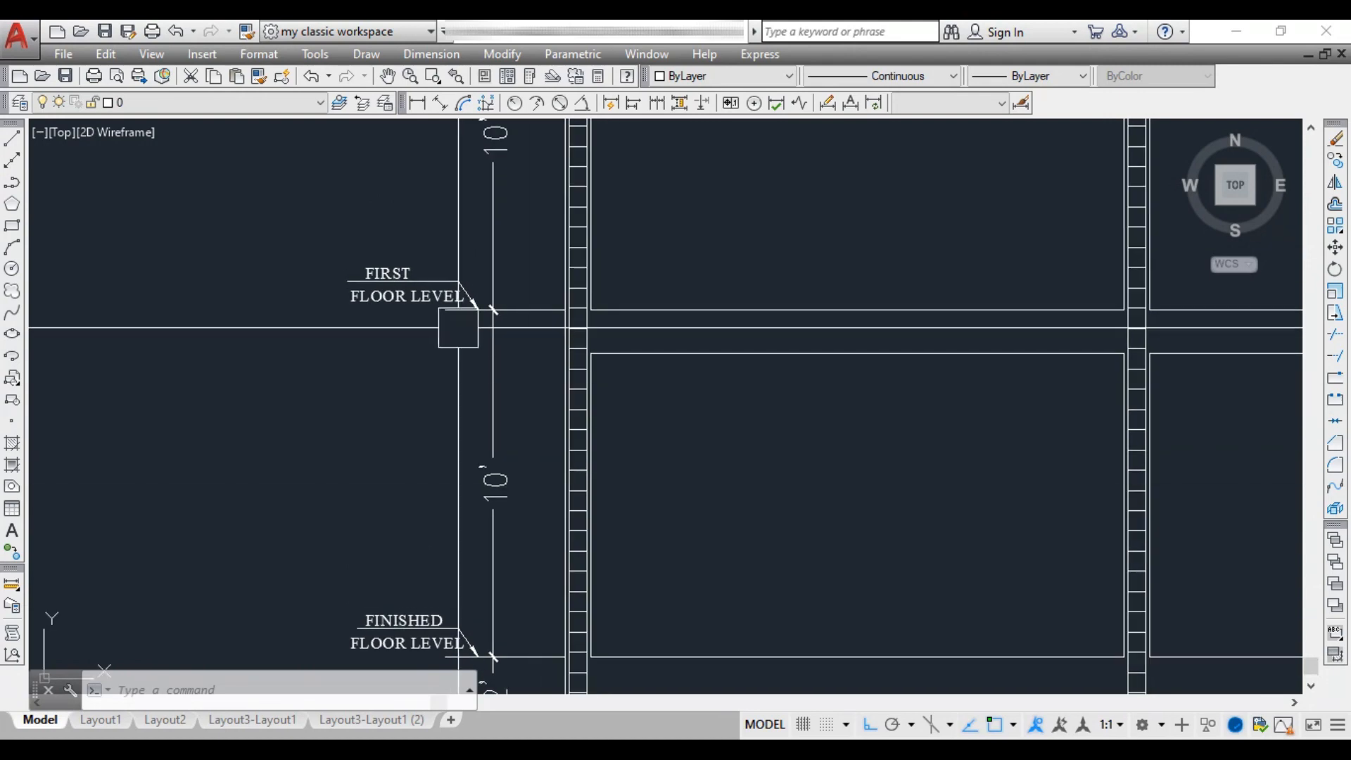
{"action": "middle_click_drag", "start_coordinate": [458, 329], "coordinate": [451, 387]}
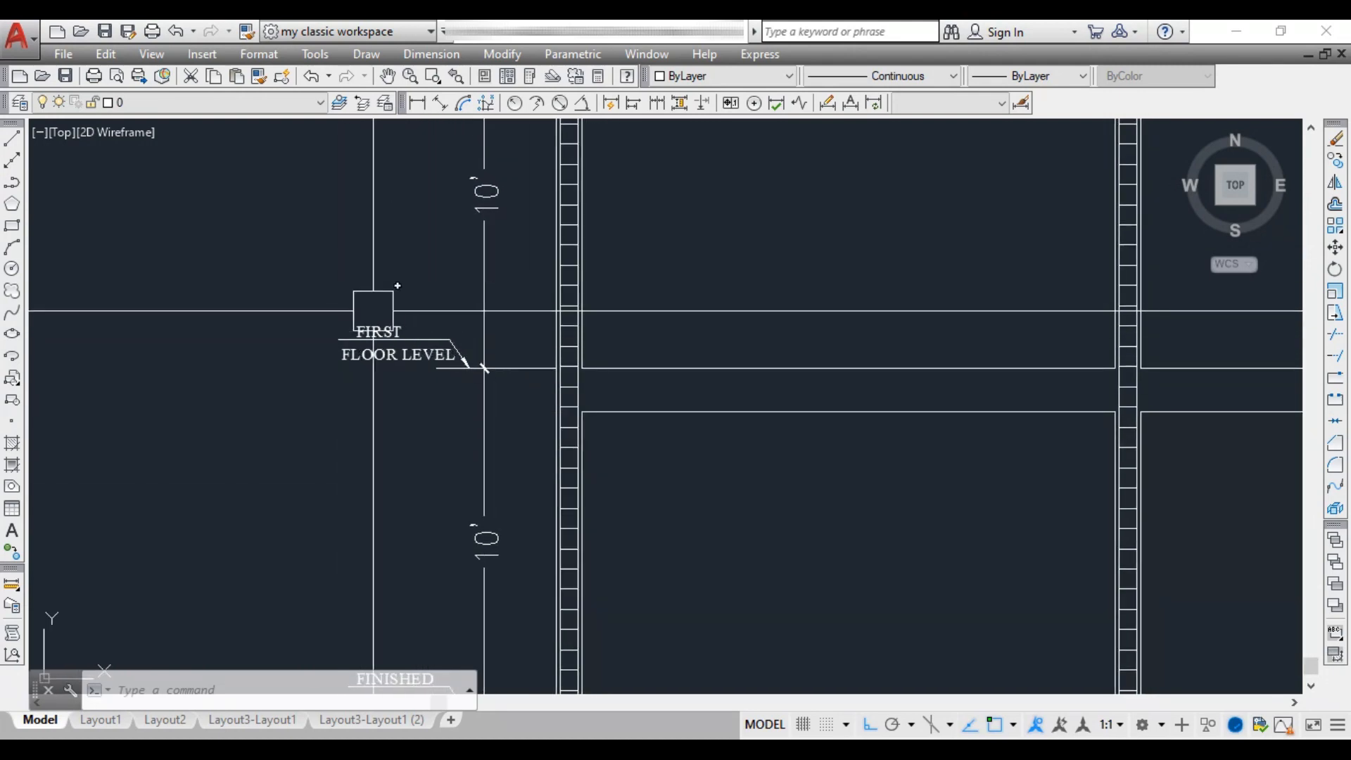
{"action": "middle_click_drag", "start_coordinate": [448, 238], "coordinate": [401, 563]}
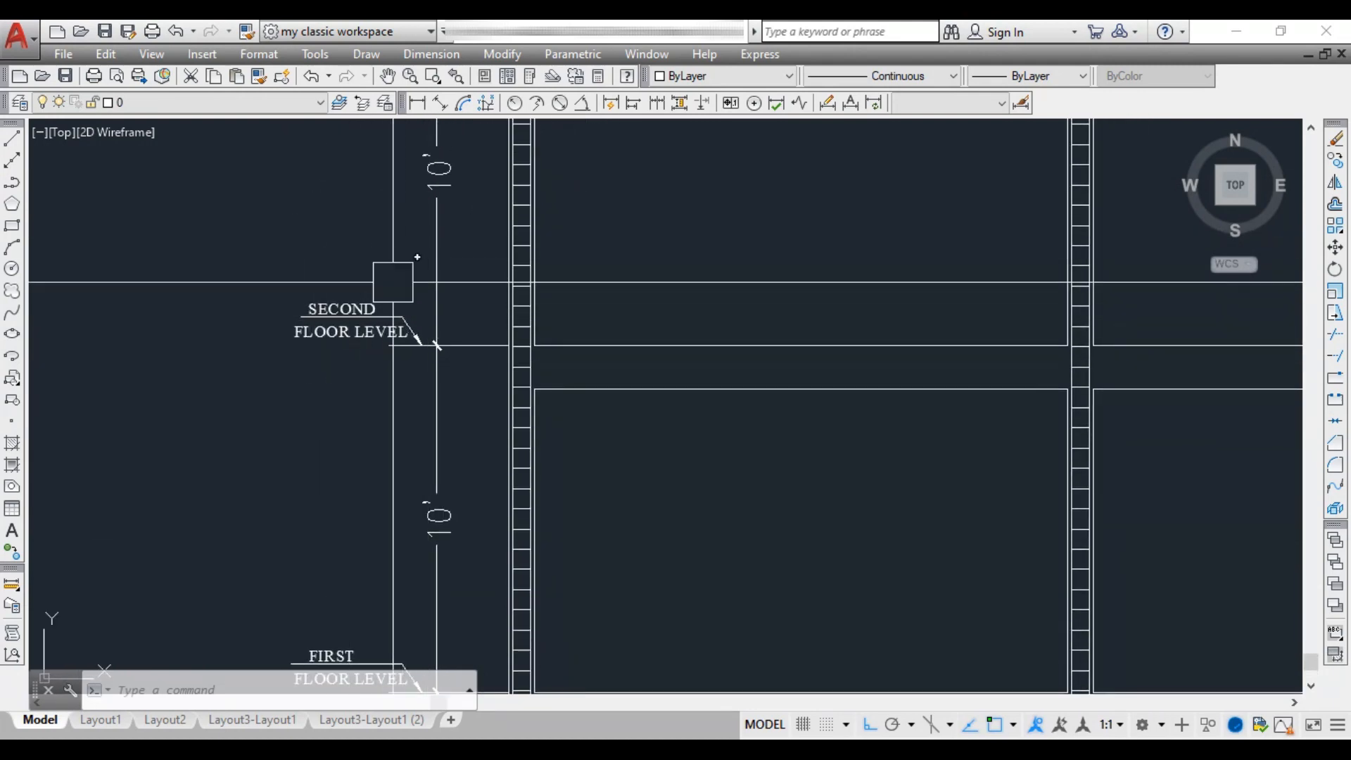
{"action": "middle_click_drag", "start_coordinate": [392, 272], "coordinate": [373, 550]}
{"action": "scroll", "coordinate": [351, 268], "scroll_direction": "down", "scroll_amount": 4}
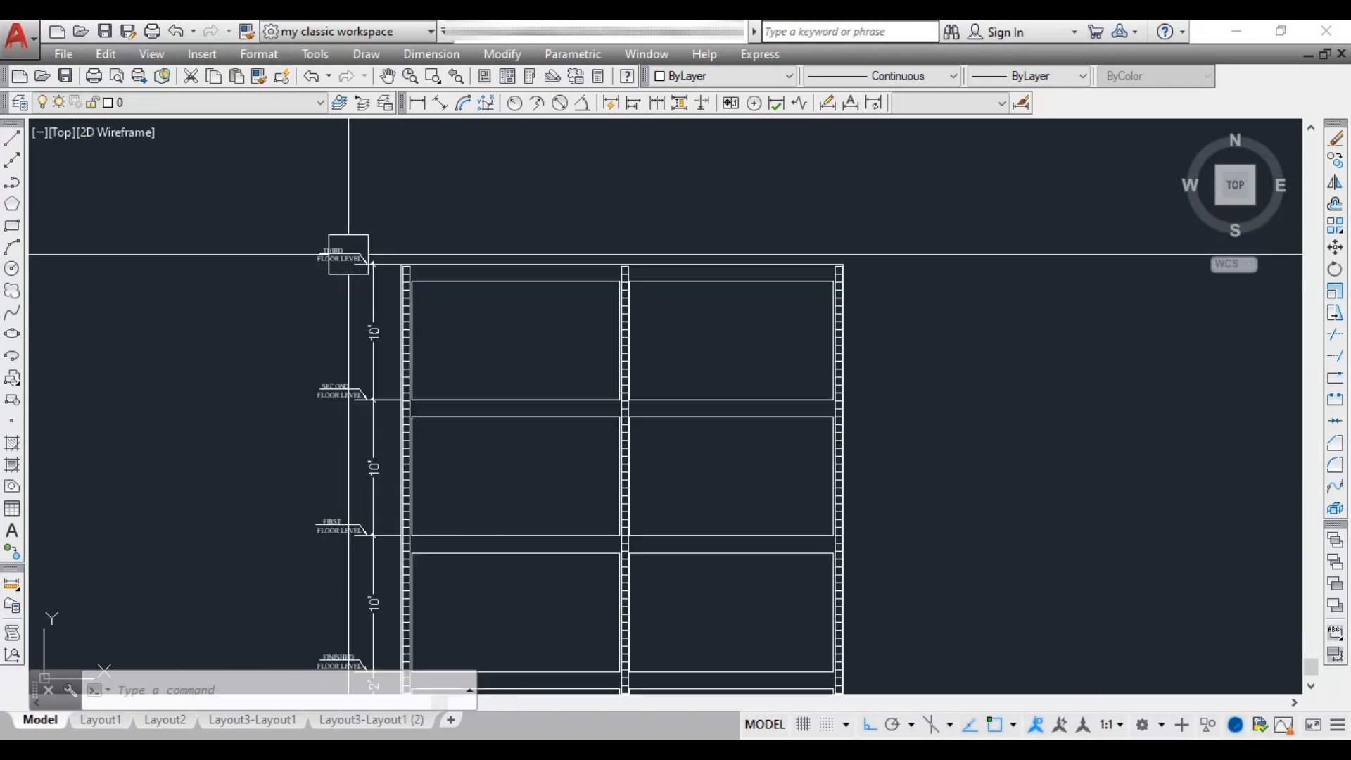
{"action": "middle_click_drag", "start_coordinate": [497, 497], "coordinate": [603, 389]}
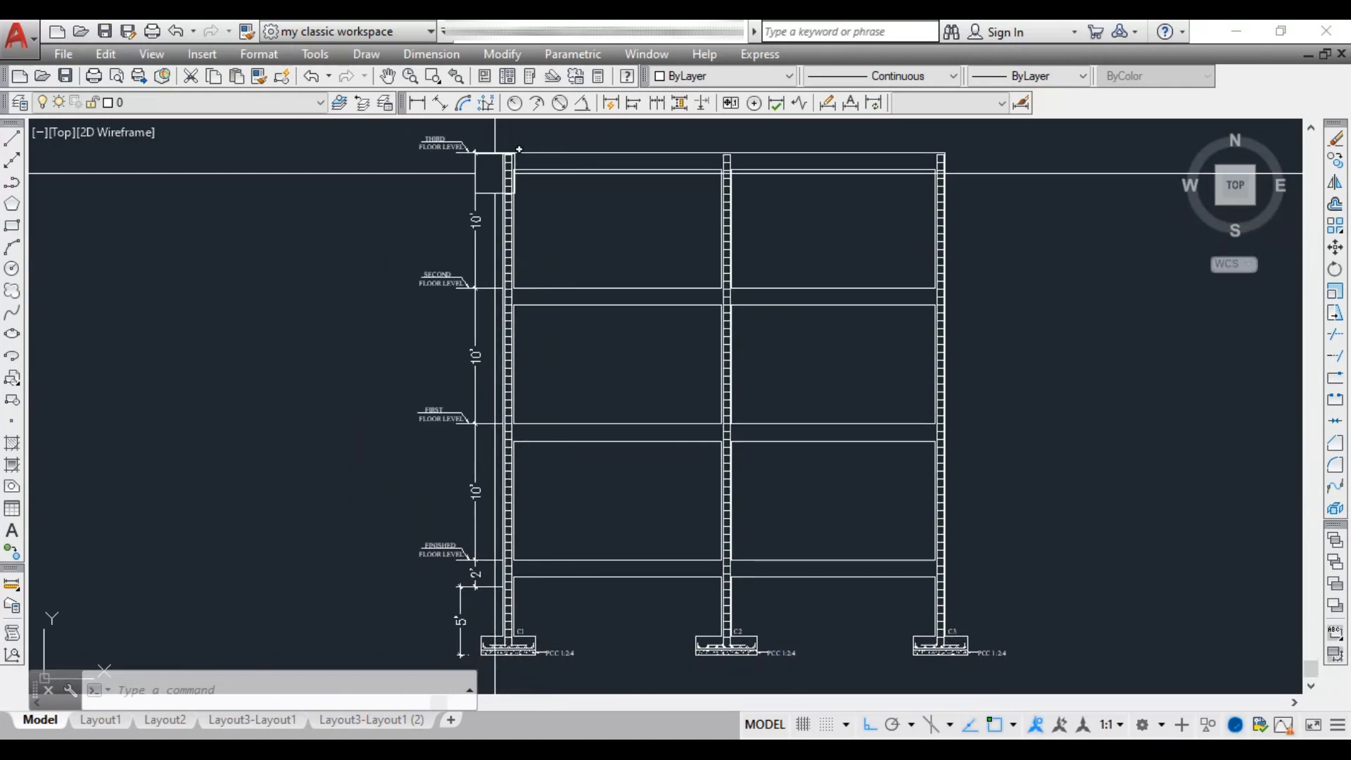
Examine the neighbouring frame section with the staircase headroom level, and the staircase columns C4, C5, C8 and C9 in the floor plan.
{"action": "scroll", "coordinate": [478, 296], "scroll_direction": "down", "scroll_amount": 2}
{"action": "scroll", "coordinate": [556, 338], "scroll_direction": "down", "scroll_amount": 2}
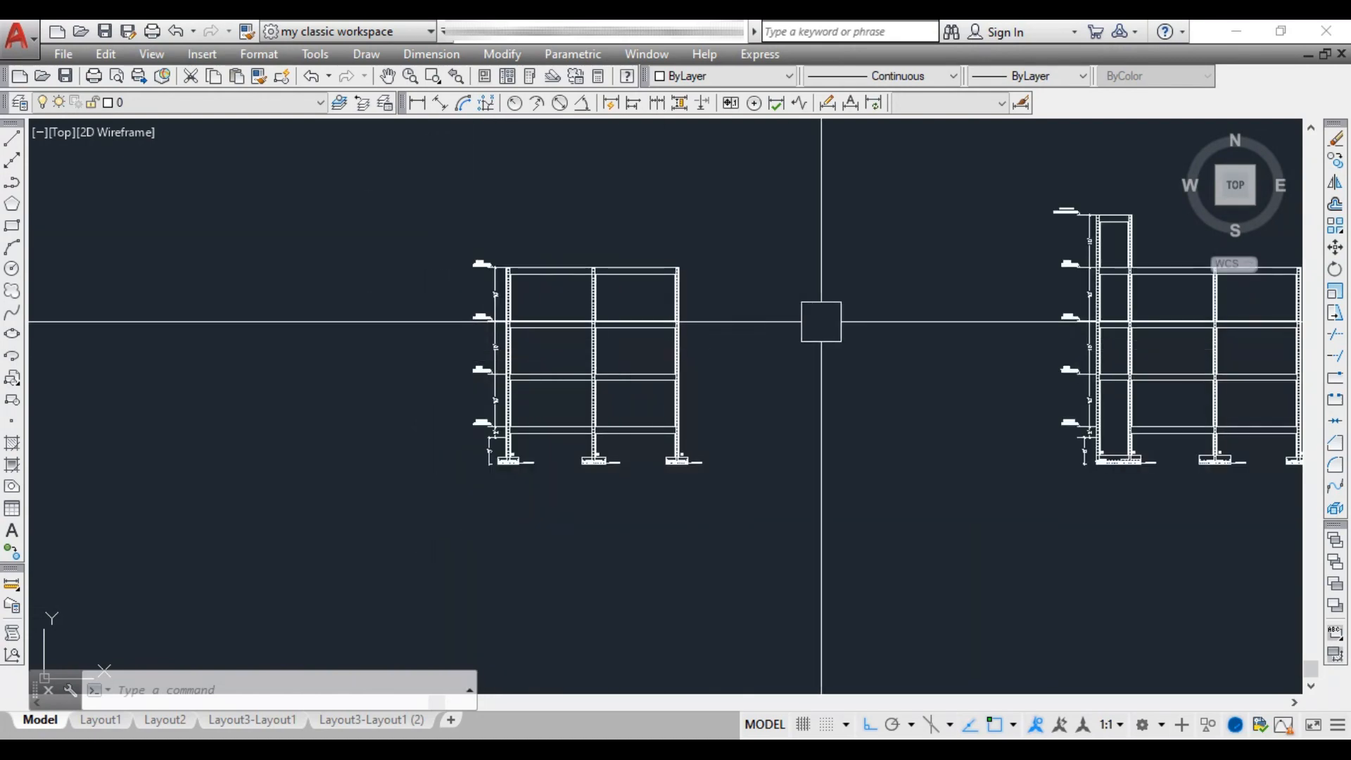
{"action": "middle_click_drag", "start_coordinate": [820, 316], "coordinate": [467, 347]}
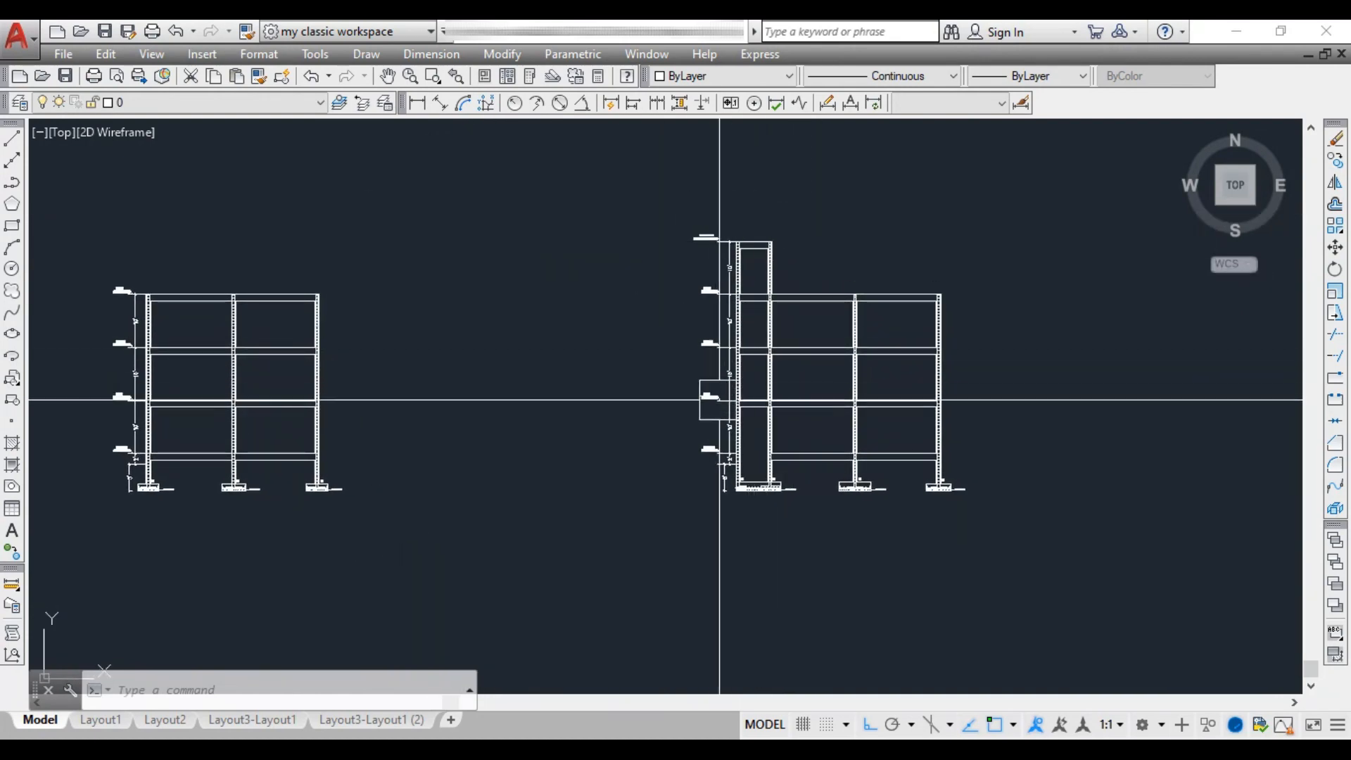
{"action": "scroll", "coordinate": [785, 251], "scroll_direction": "up", "scroll_amount": 4}
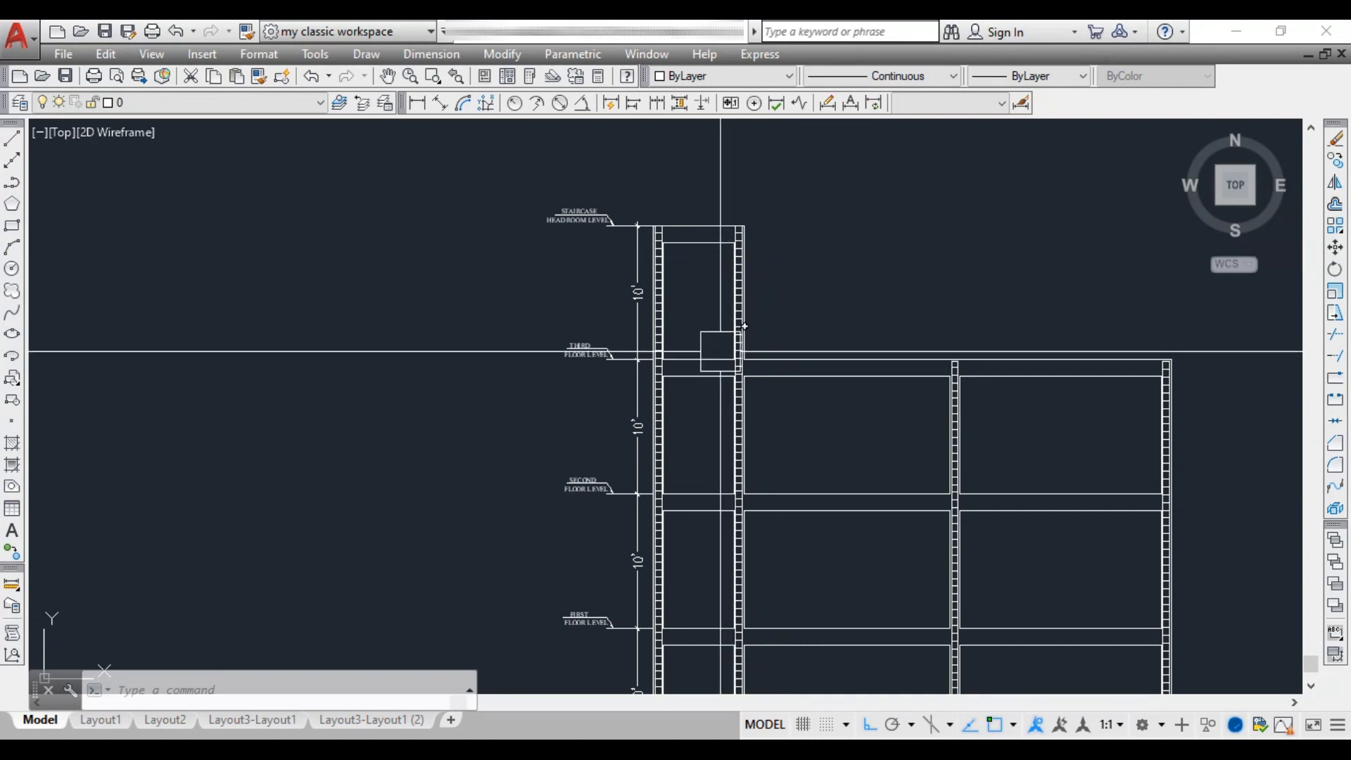
{"action": "scroll", "coordinate": [749, 296], "scroll_direction": "down", "scroll_amount": 6}
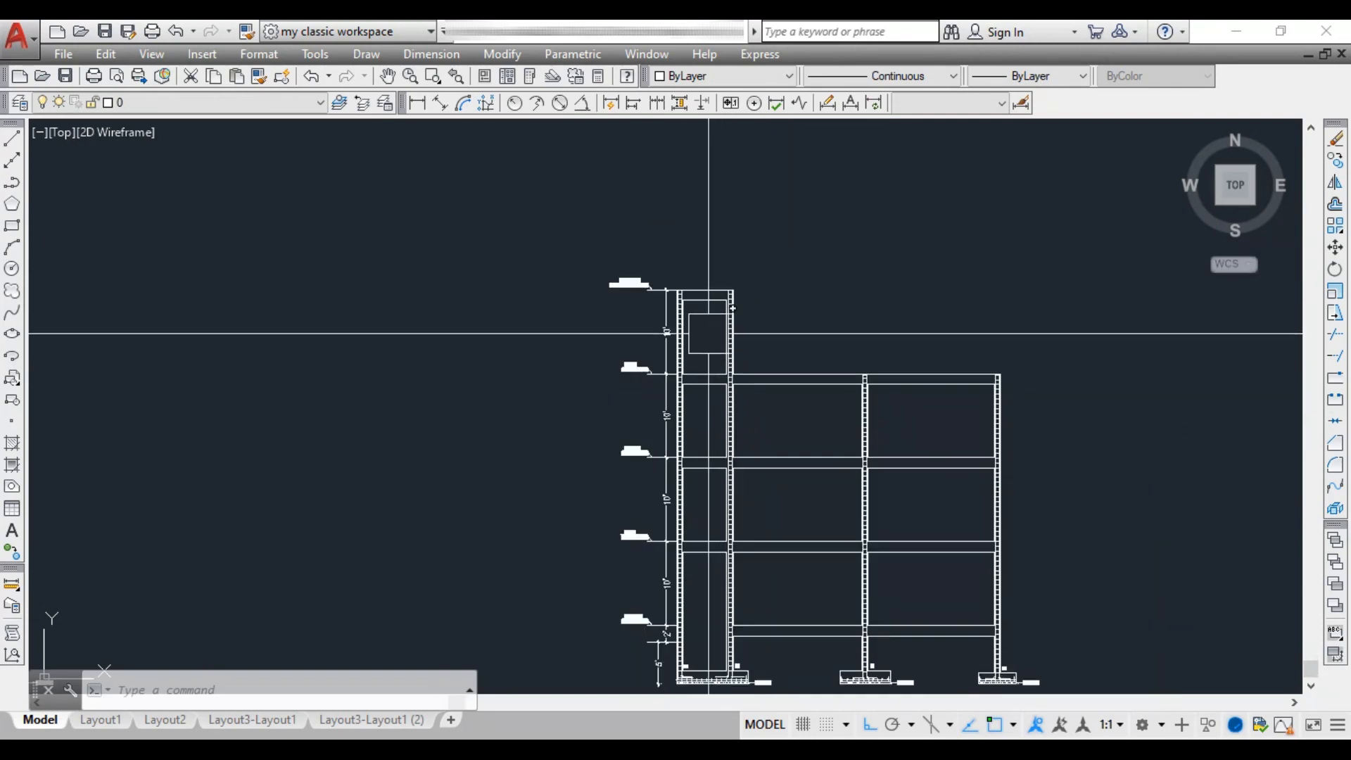
{"action": "middle_click_drag", "start_coordinate": [815, 490], "coordinate": [908, 690]}
{"action": "scroll", "coordinate": [493, 465], "scroll_direction": "up", "scroll_amount": 5}
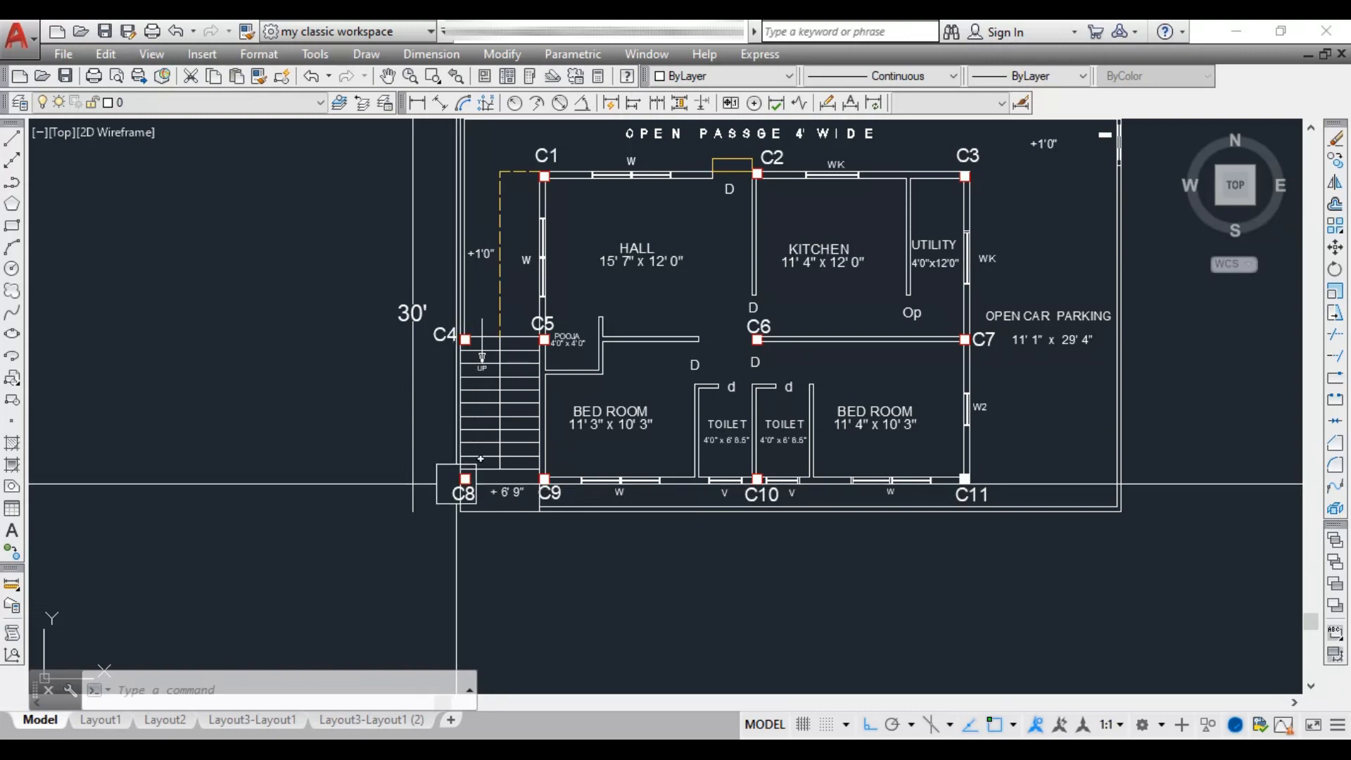
Draw a rectangle around the lowest row of columns and beams in the typical framing plan, including the staircase bay.
{"action": "scroll", "coordinate": [456, 484], "scroll_direction": "down", "scroll_amount": 3}
{"action": "middle_click_drag", "start_coordinate": [473, 579], "coordinate": [600, 383]}
{"action": "scroll", "coordinate": [600, 382], "scroll_direction": "up", "scroll_amount": 4}
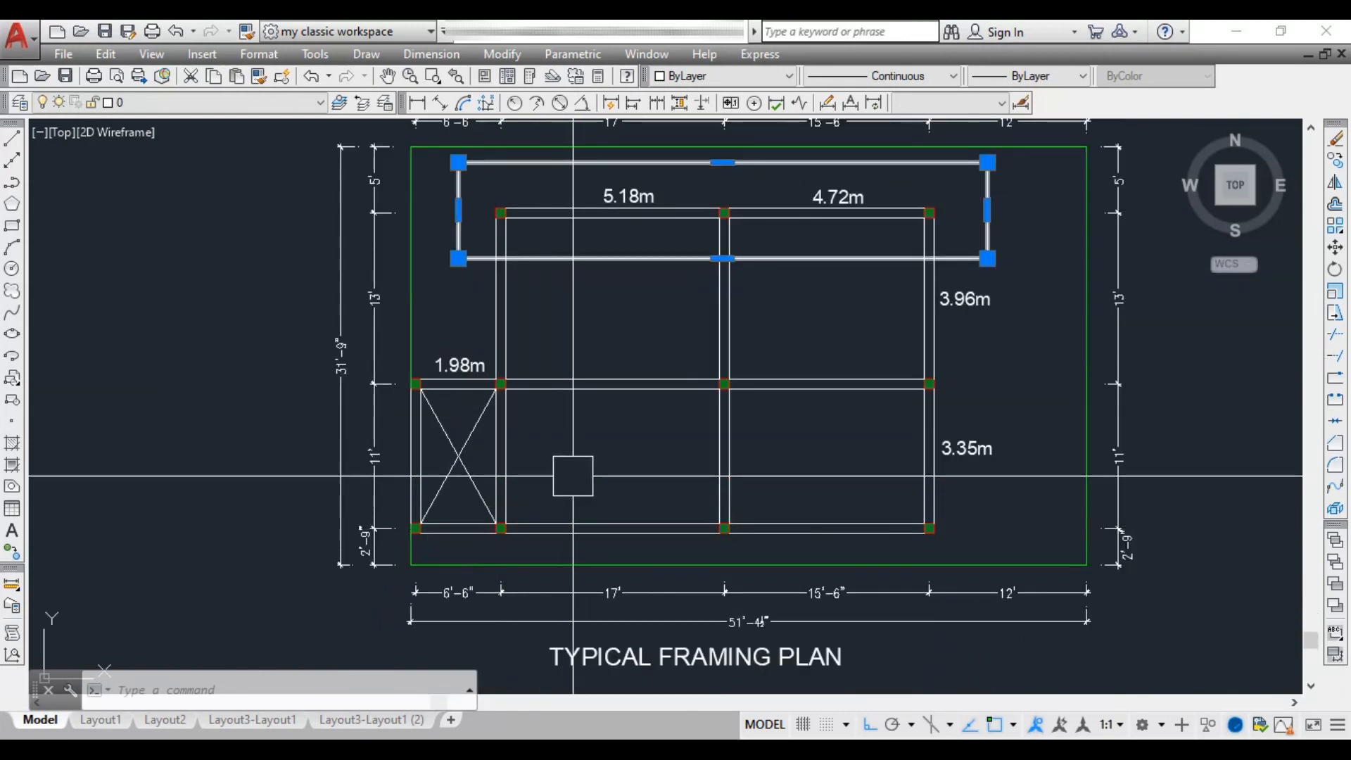
{"action": "key", "text": "Escape"}
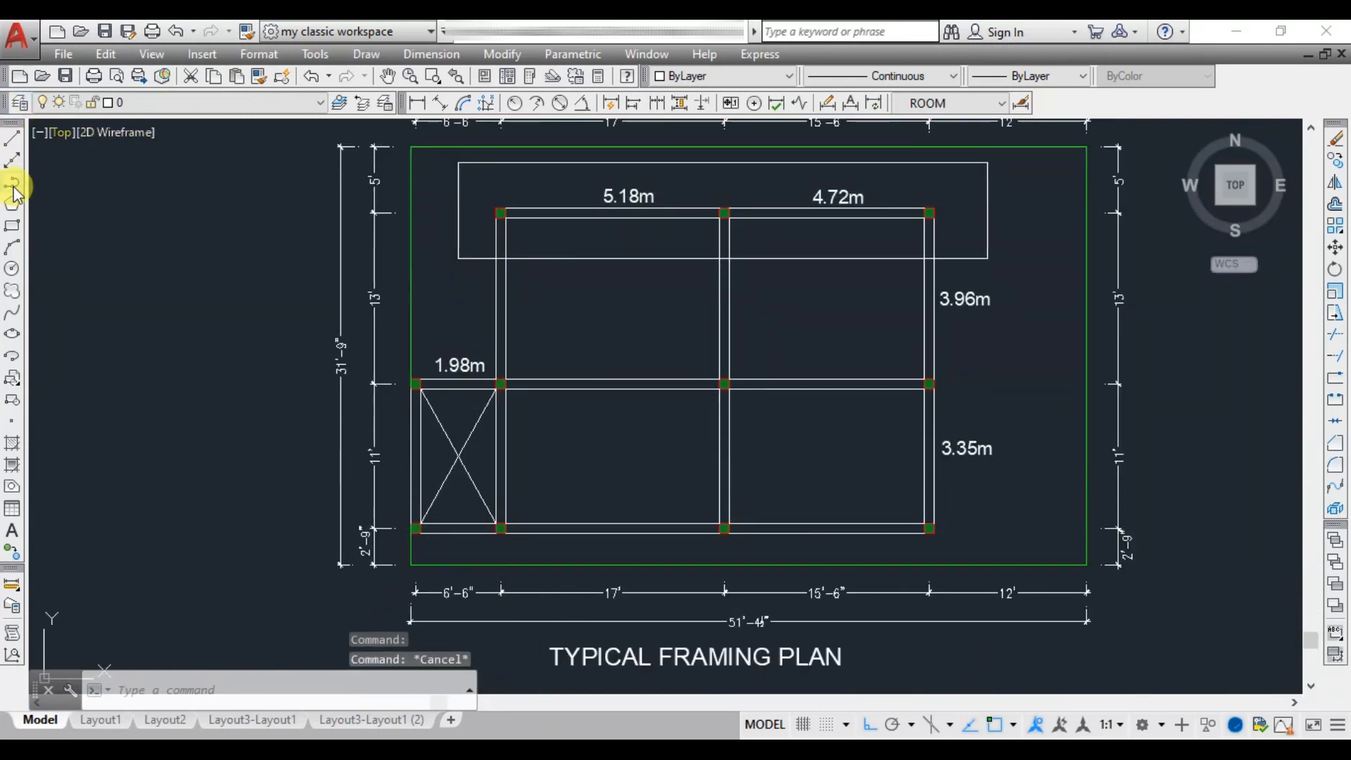
{"action": "left_click", "coordinate": [12, 226]}
{"action": "scroll", "coordinate": [497, 563], "scroll_direction": "up", "scroll_amount": 3}
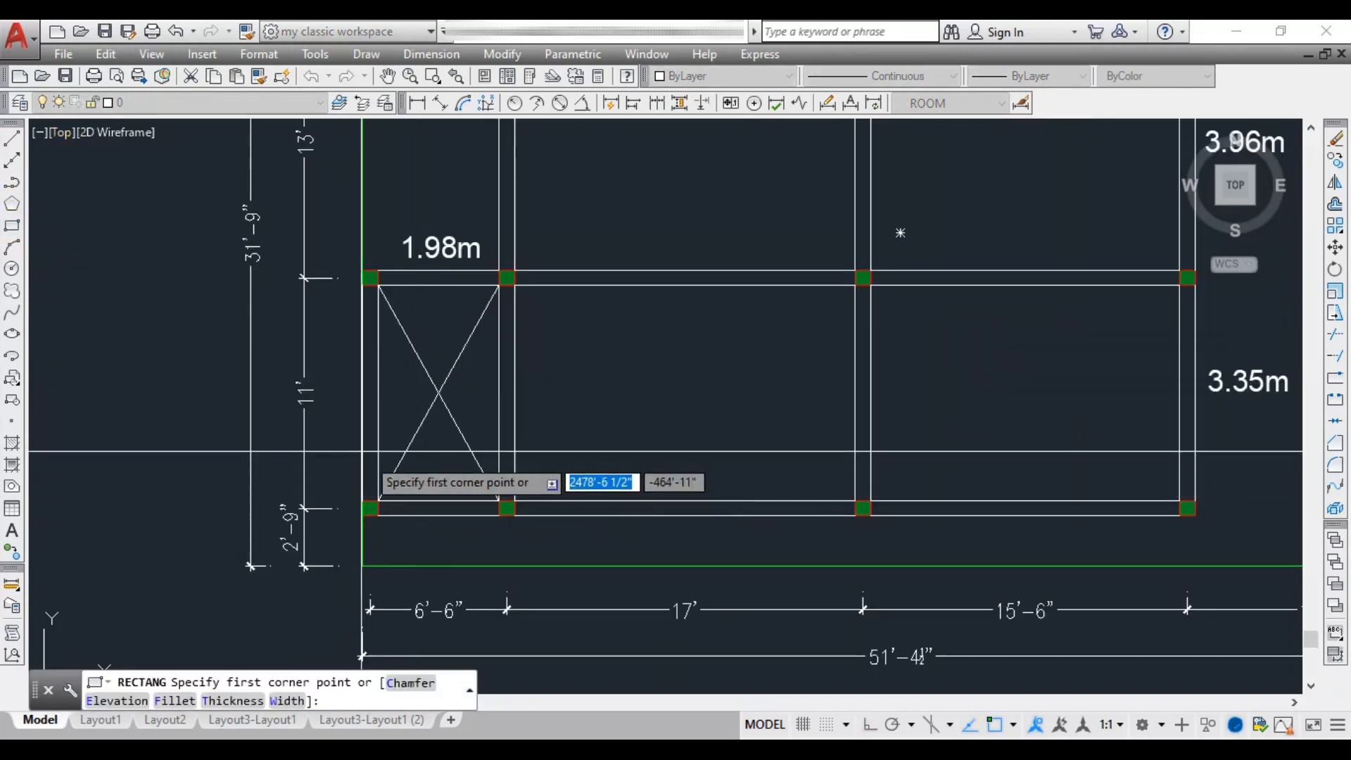
{"action": "left_click", "coordinate": [326, 437]}
{"action": "left_click", "coordinate": [1230, 540]}
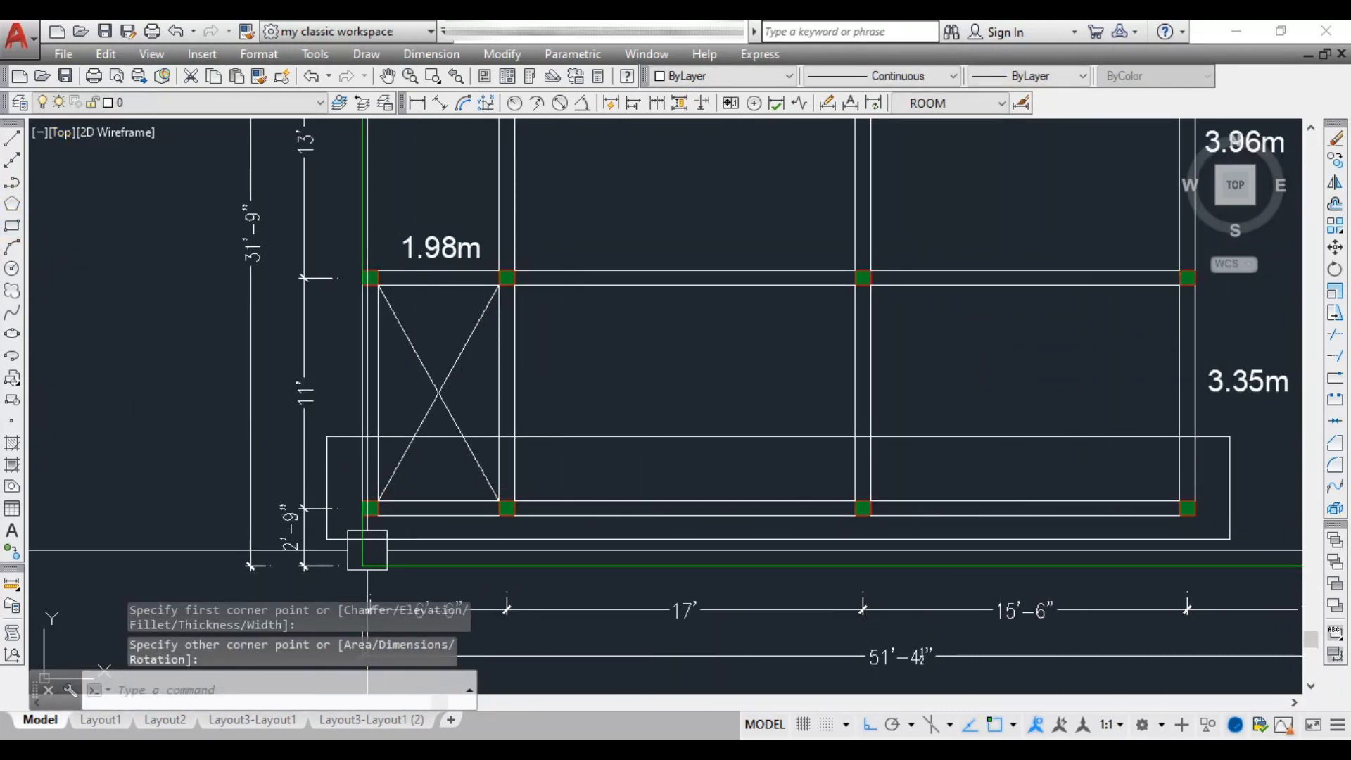
Examine the frame section with columns C4, C5 and C6, from the footings through each floor level up to the staircase headroom level.
{"action": "scroll", "coordinate": [412, 507], "scroll_direction": "down", "scroll_amount": 5}
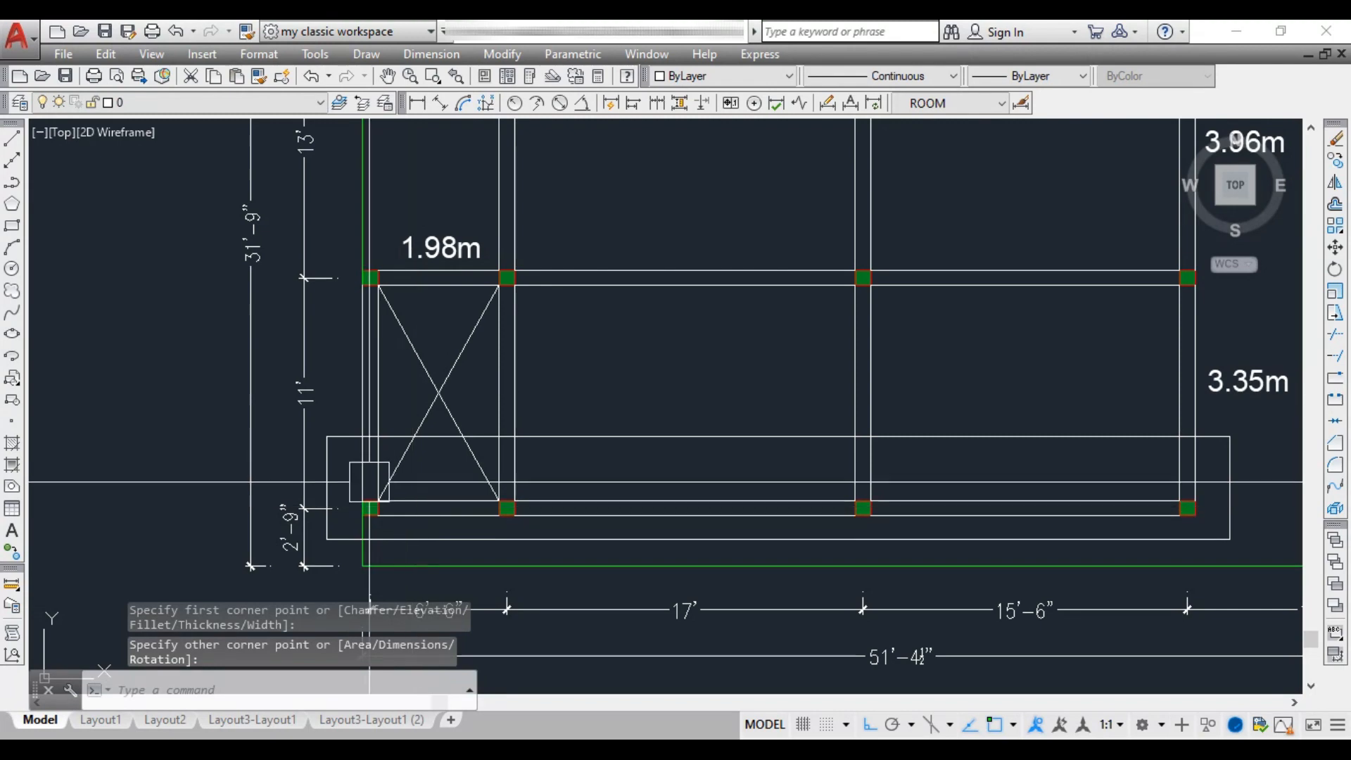
{"action": "middle_click_drag", "start_coordinate": [775, 638], "coordinate": [688, 412]}
{"action": "scroll", "coordinate": [778, 572], "scroll_direction": "up", "scroll_amount": 6}
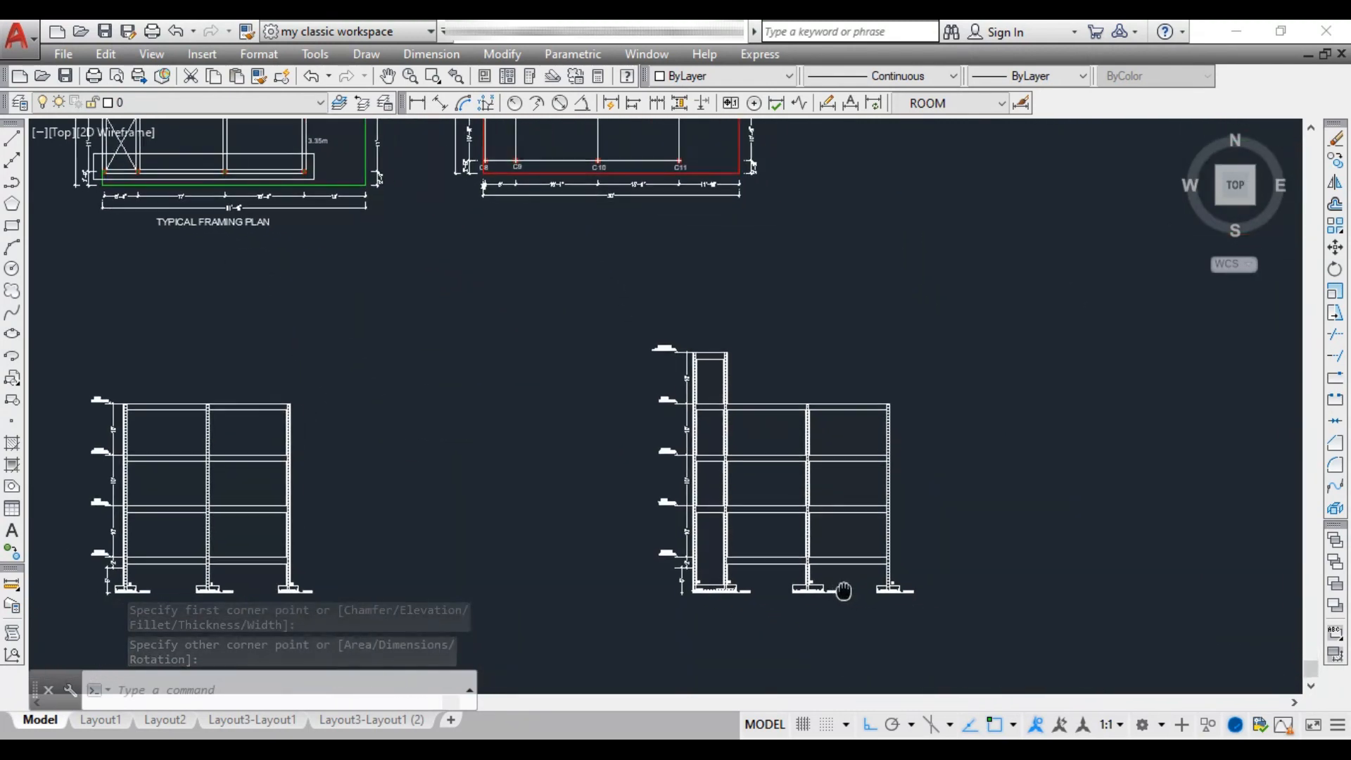
{"action": "scroll", "coordinate": [558, 564], "scroll_direction": "up", "scroll_amount": 4}
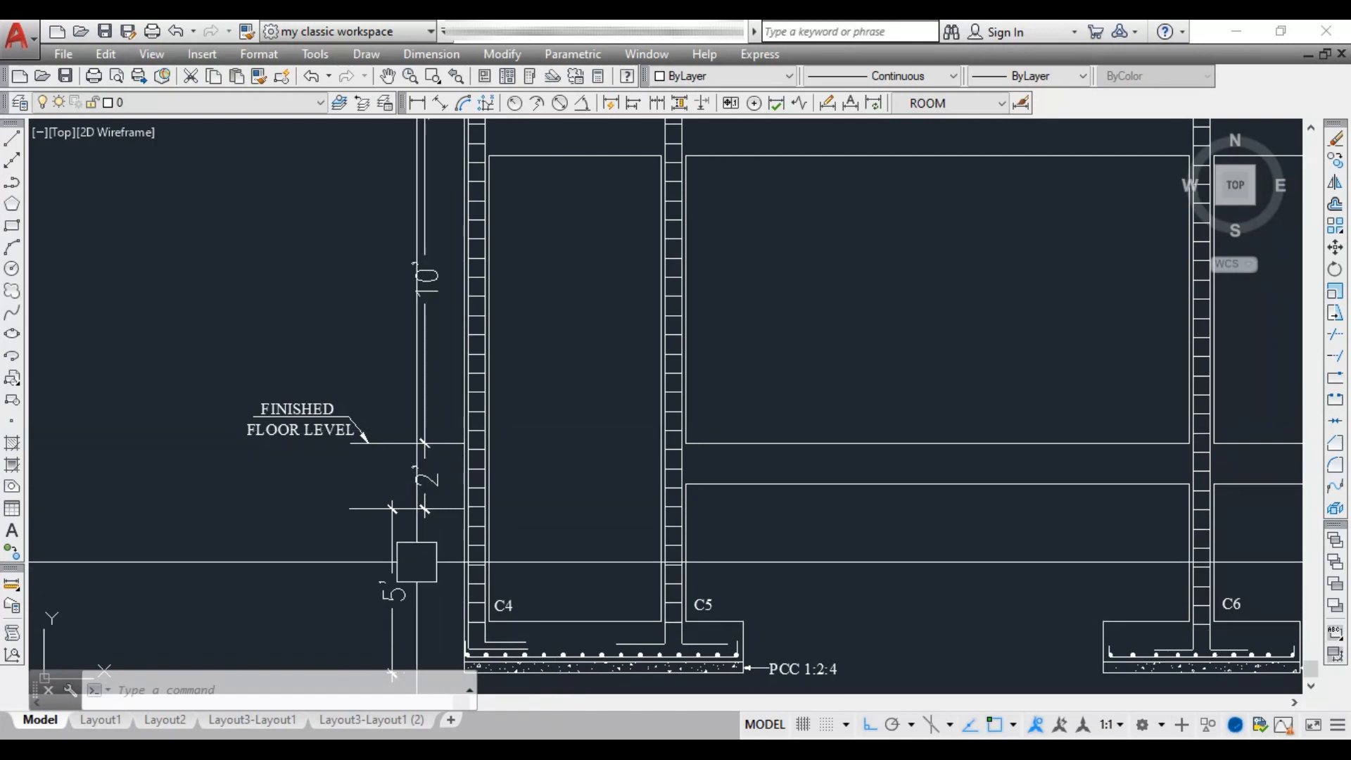
{"action": "mouse_move", "coordinate": [387, 231]}
{"action": "middle_mouse_down"}
{"action": "mouse_move", "coordinate": [418, 349]}
{"action": "mouse_move", "coordinate": [425, 458]}
{"action": "middle_mouse_up"}
{"action": "middle_click_drag", "start_coordinate": [412, 158], "coordinate": [441, 498]}
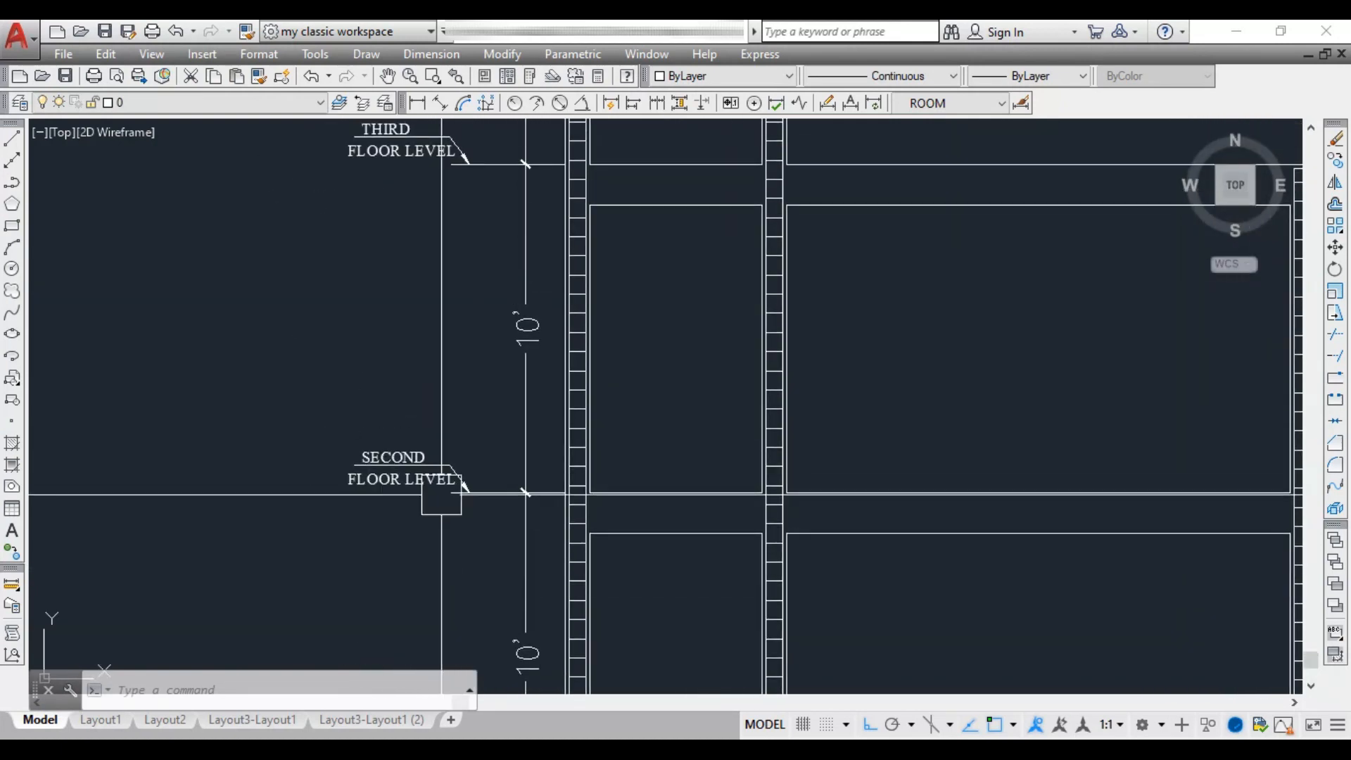
{"action": "middle_click_drag", "start_coordinate": [440, 359], "coordinate": [416, 622]}
{"action": "middle_click_drag", "start_coordinate": [401, 420], "coordinate": [392, 589]}
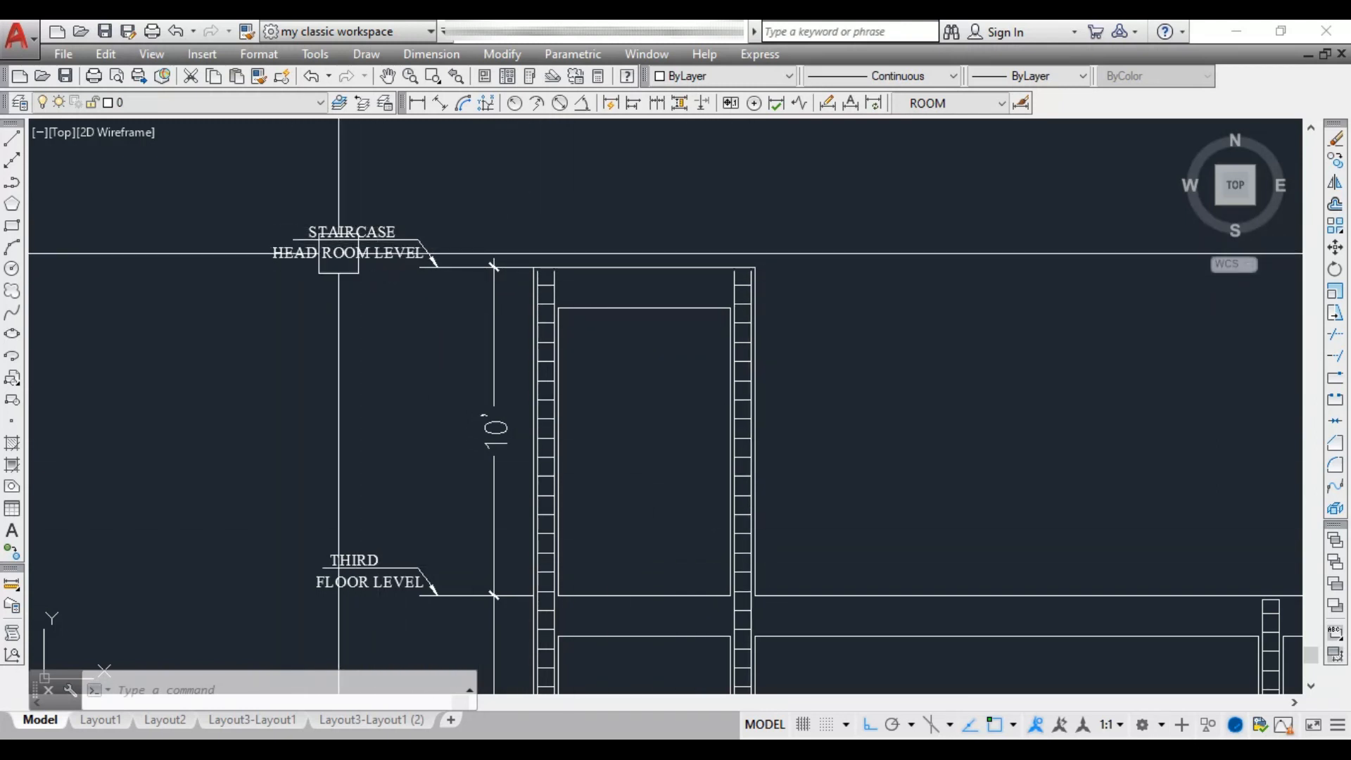
{"action": "mouse_move", "coordinate": [372, 274]}
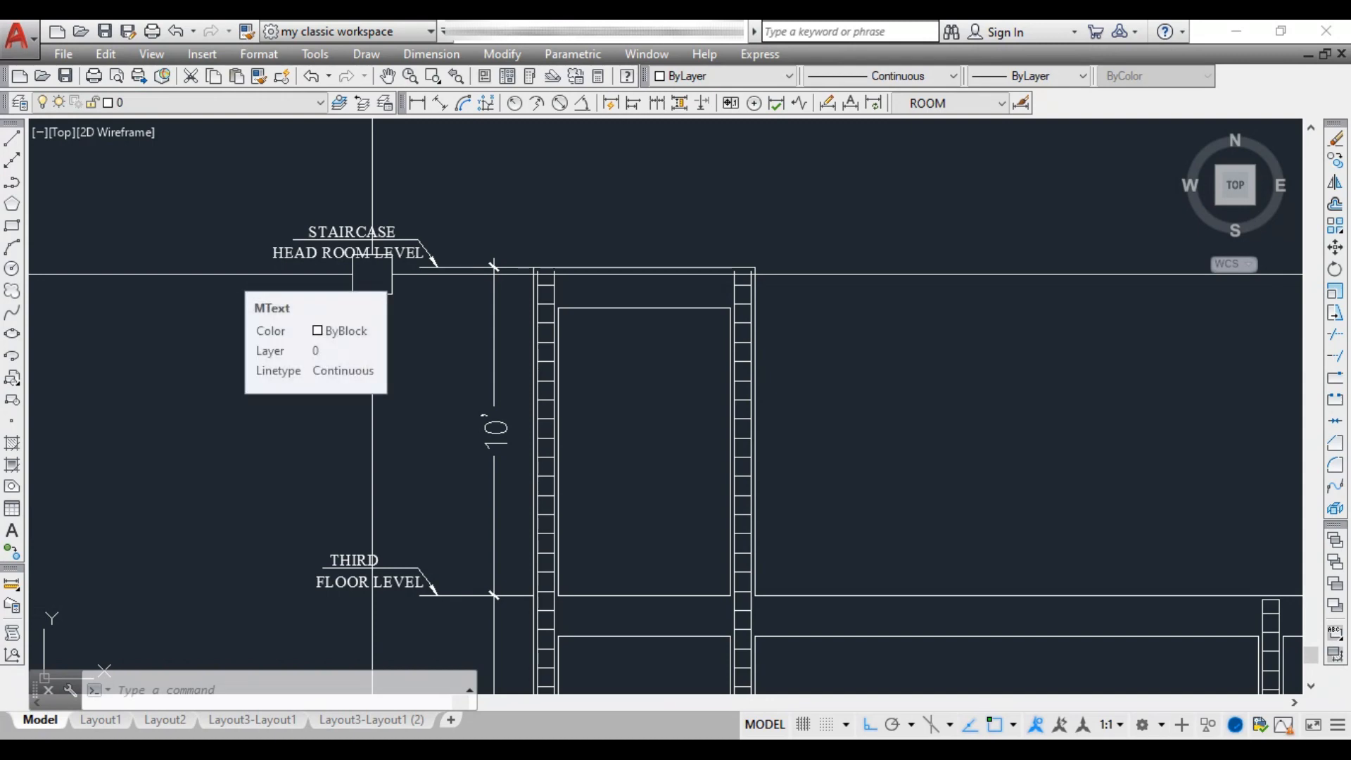
Review both frame sections as a whole, then compare the typical framing plan with the C1–C11 column layout.
{"action": "scroll", "coordinate": [372, 275], "scroll_direction": "down", "scroll_amount": 6}
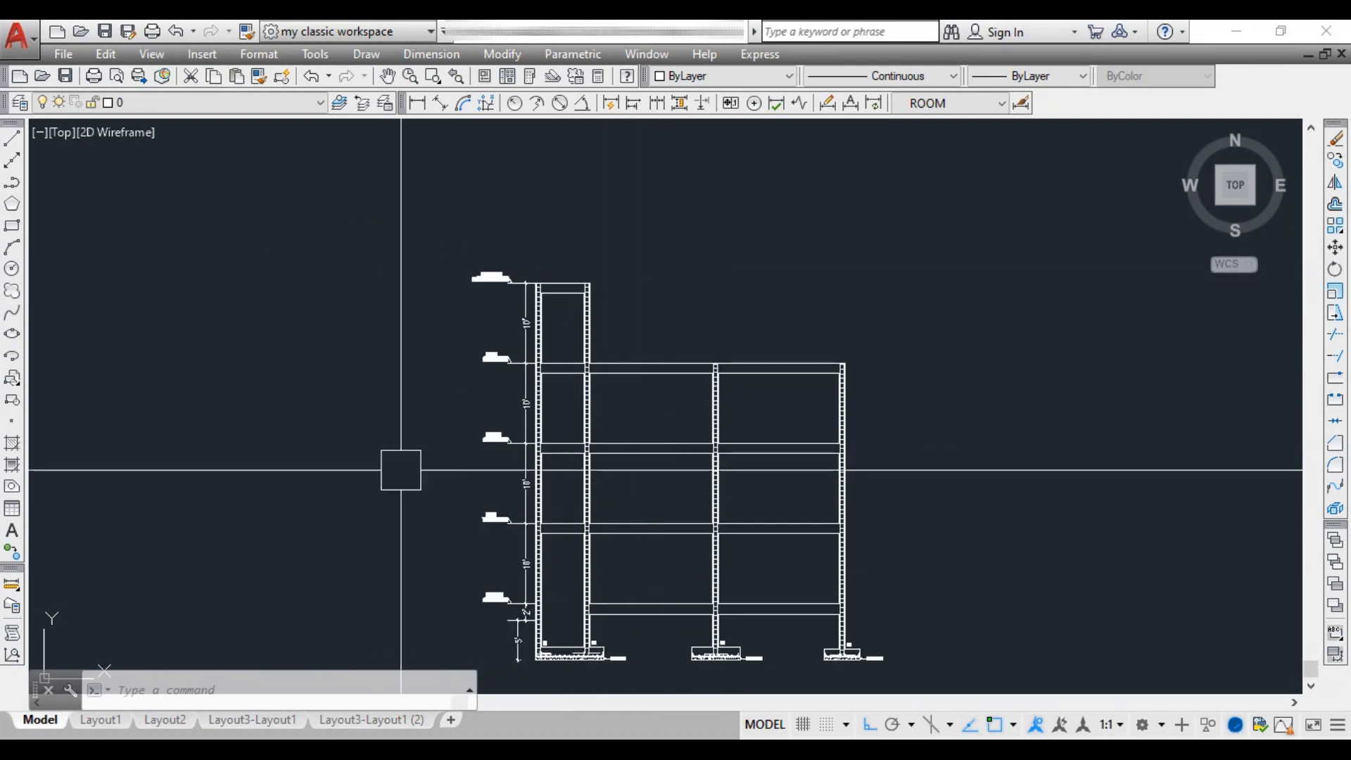
{"action": "middle_click_drag", "start_coordinate": [666, 687], "coordinate": [778, 603]}
{"action": "scroll", "coordinate": [726, 616], "scroll_direction": "down", "scroll_amount": 3}
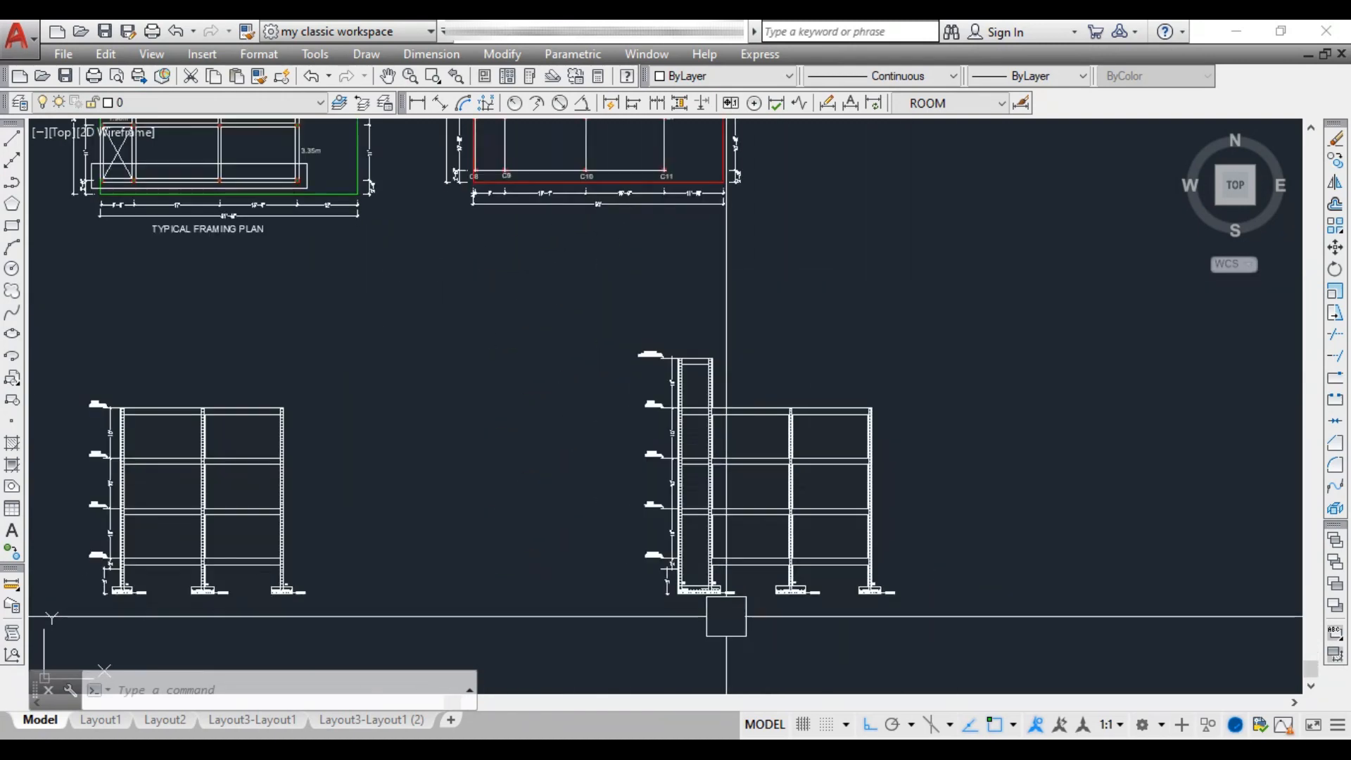
{"action": "middle_click_drag", "start_coordinate": [373, 317], "coordinate": [542, 506]}
{"action": "scroll", "coordinate": [298, 340], "scroll_direction": "up", "scroll_amount": 2}
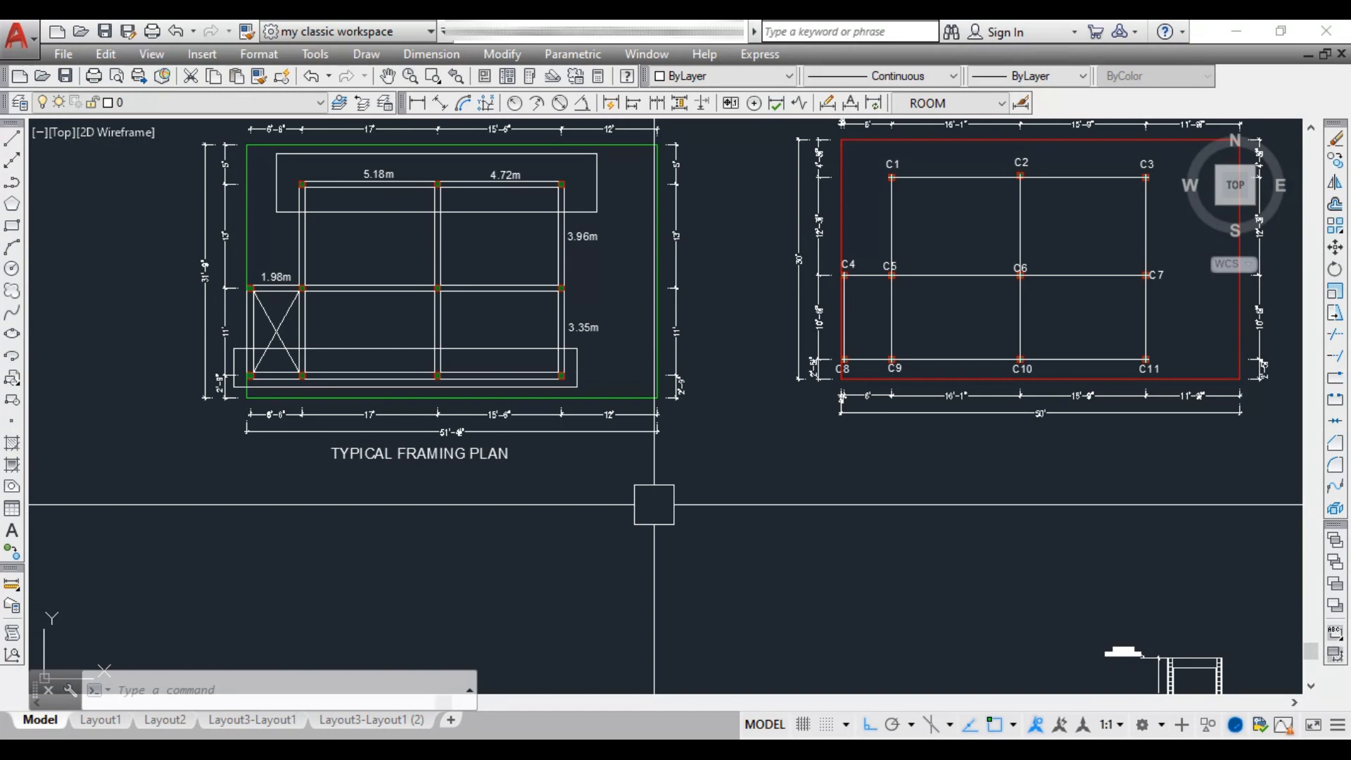
{"action": "scroll", "coordinate": [654, 504], "scroll_direction": "up", "scroll_amount": 2}
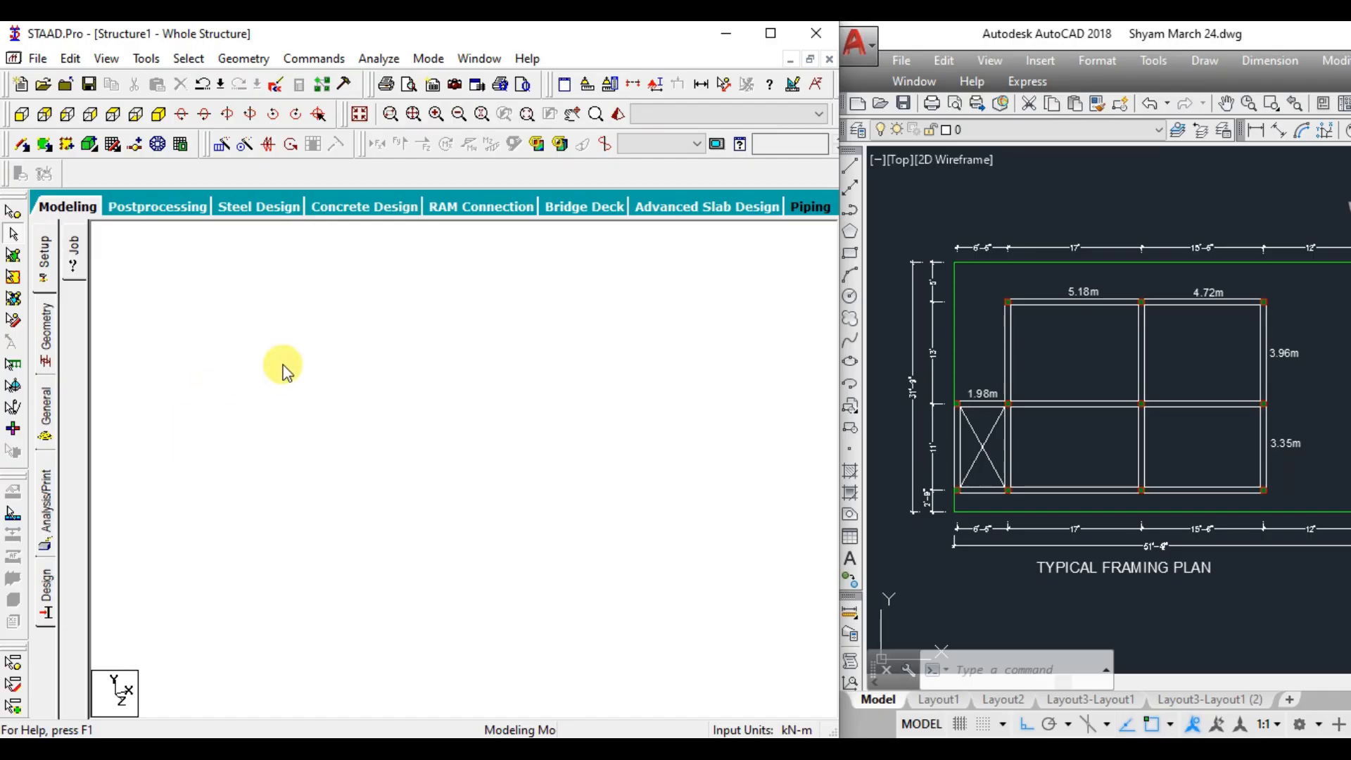
Run the Structure Wizard in STAAD.Pro and arrange its window so the framing plan stays visible alongside.
{"action": "left_click", "coordinate": [242, 58]}
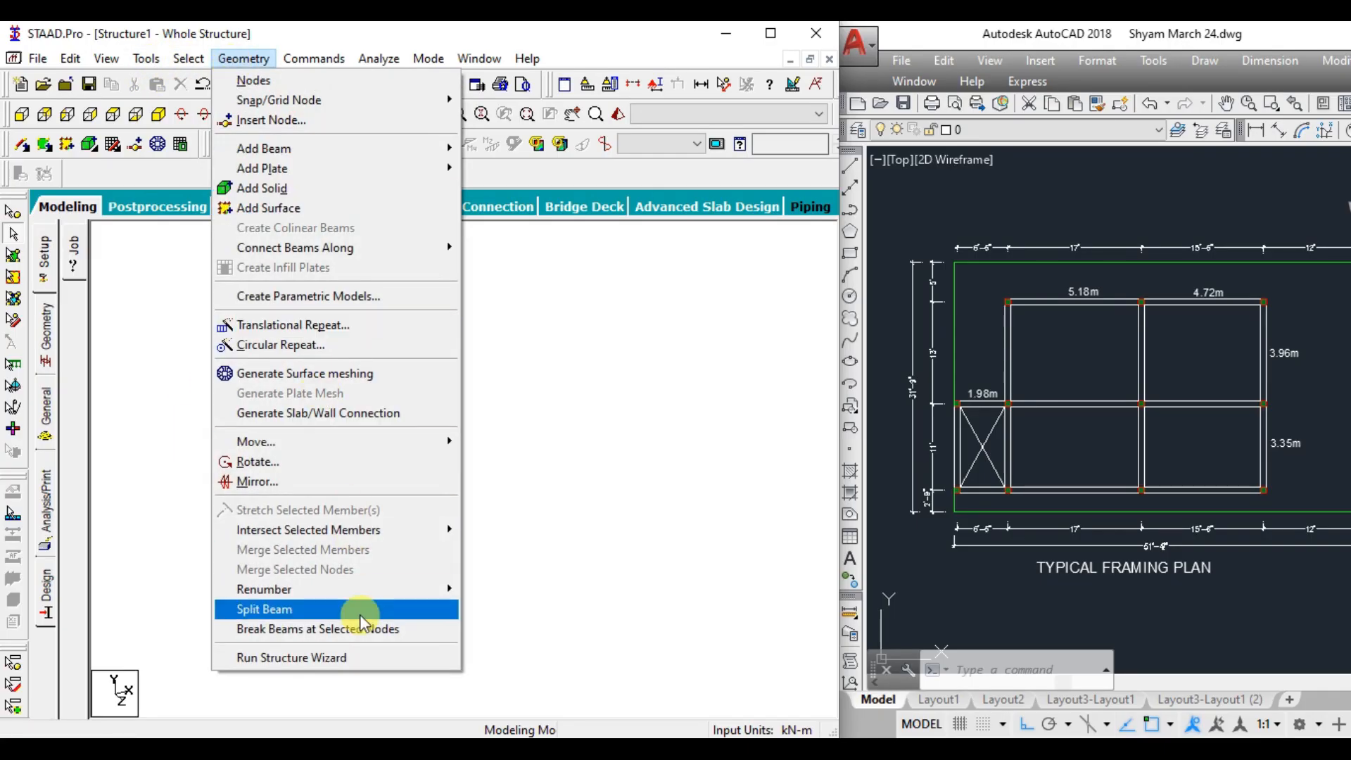
{"action": "left_click", "coordinate": [337, 658]}
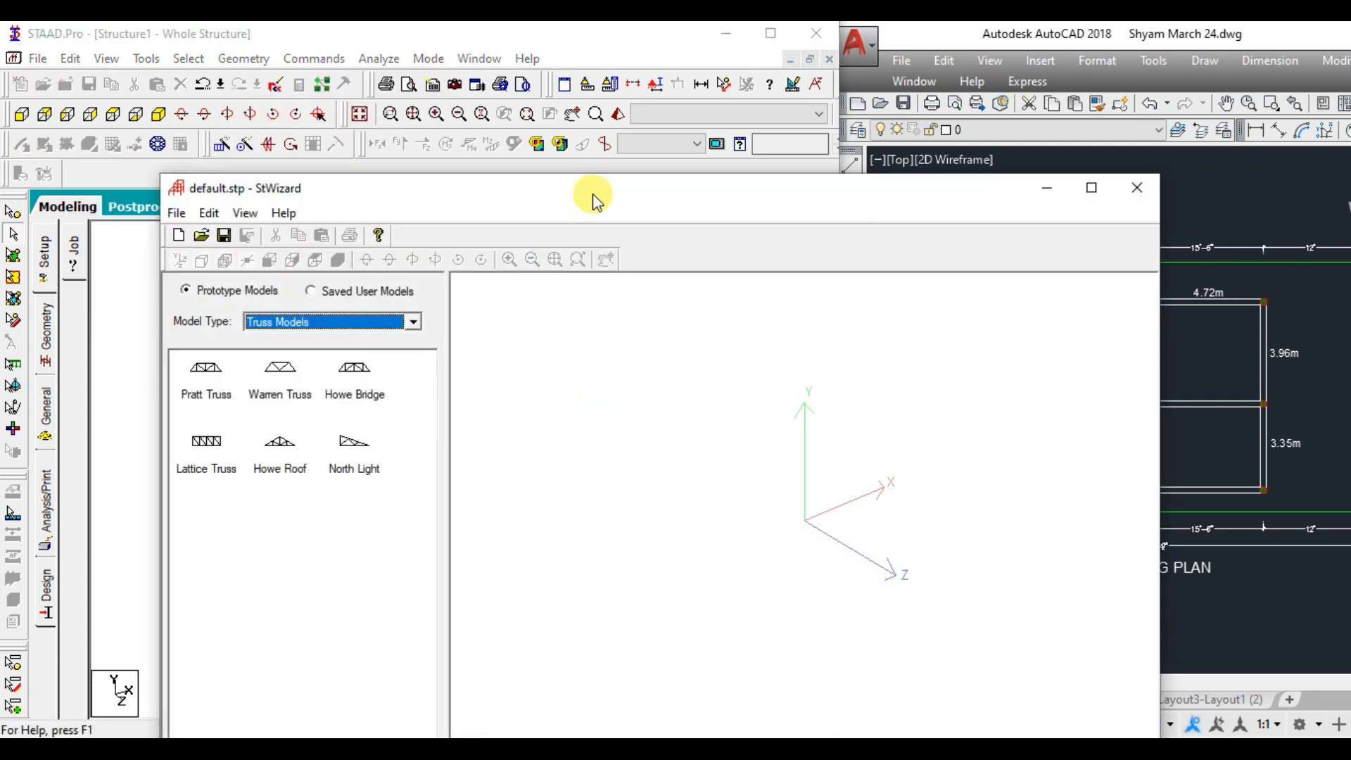
{"action": "mouse_move", "coordinate": [593, 200]}
{"action": "left_mouse_down"}
{"action": "mouse_move", "coordinate": [368, 115]}
{"action": "mouse_move", "coordinate": [400, 115]}
{"action": "left_mouse_up"}
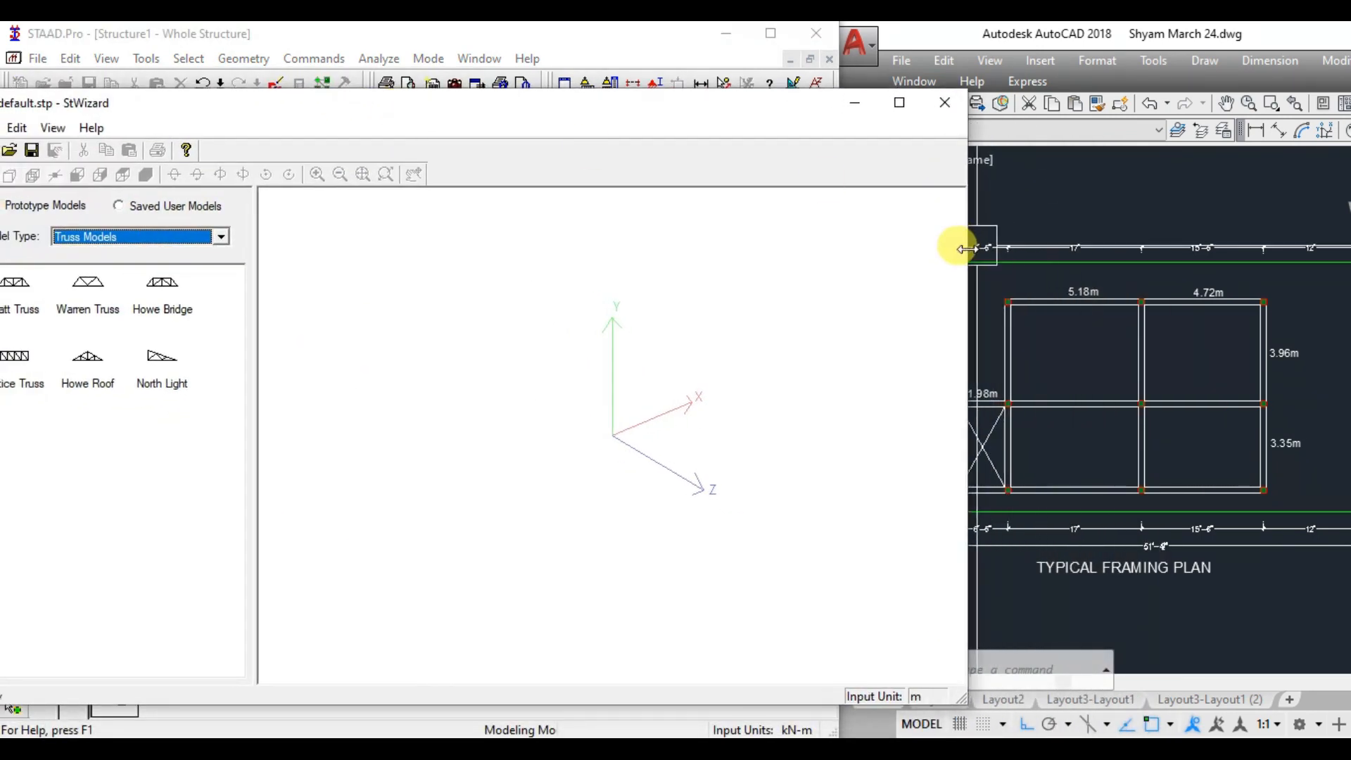
{"action": "mouse_move", "coordinate": [964, 249]}
{"action": "left_mouse_down"}
{"action": "mouse_move", "coordinate": [763, 256]}
{"action": "mouse_move", "coordinate": [835, 253]}
{"action": "left_mouse_up"}
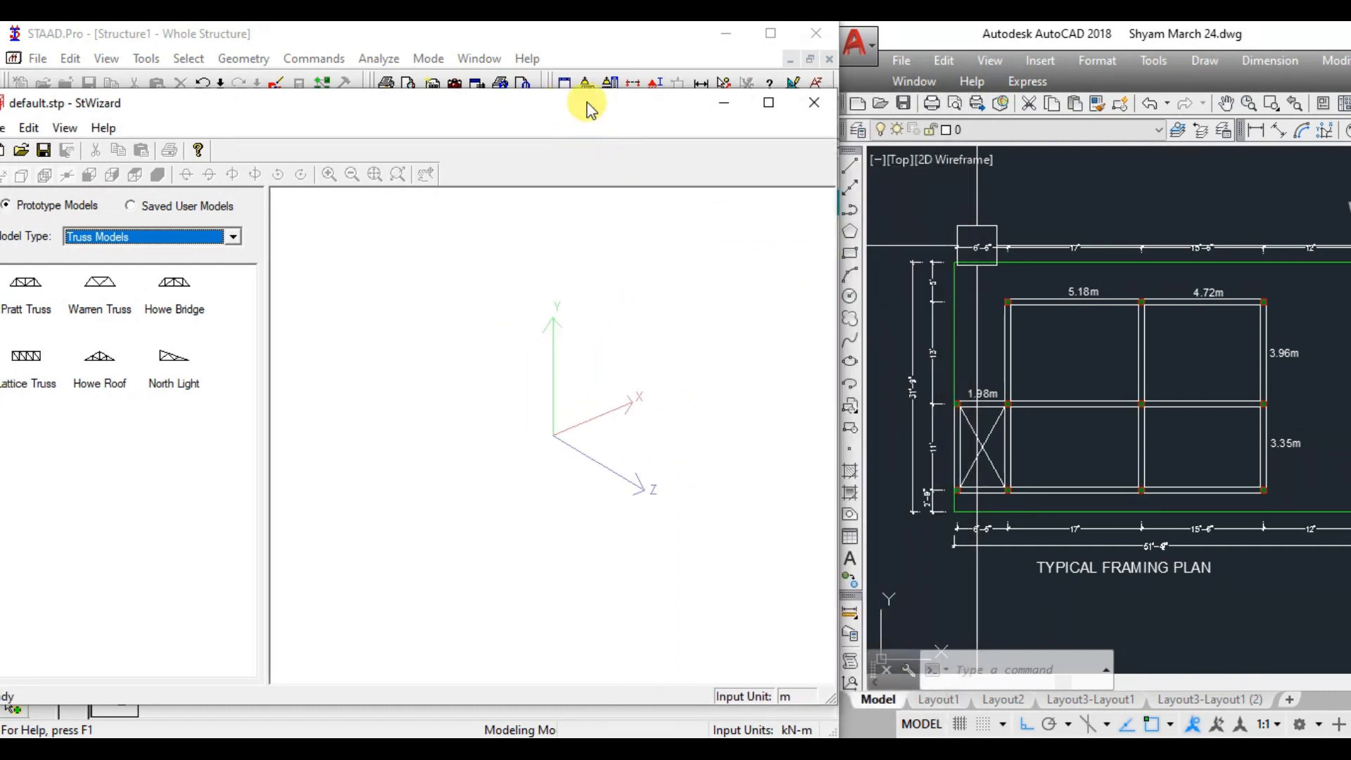
{"action": "left_click_drag", "start_coordinate": [589, 107], "coordinate": [627, 108]}
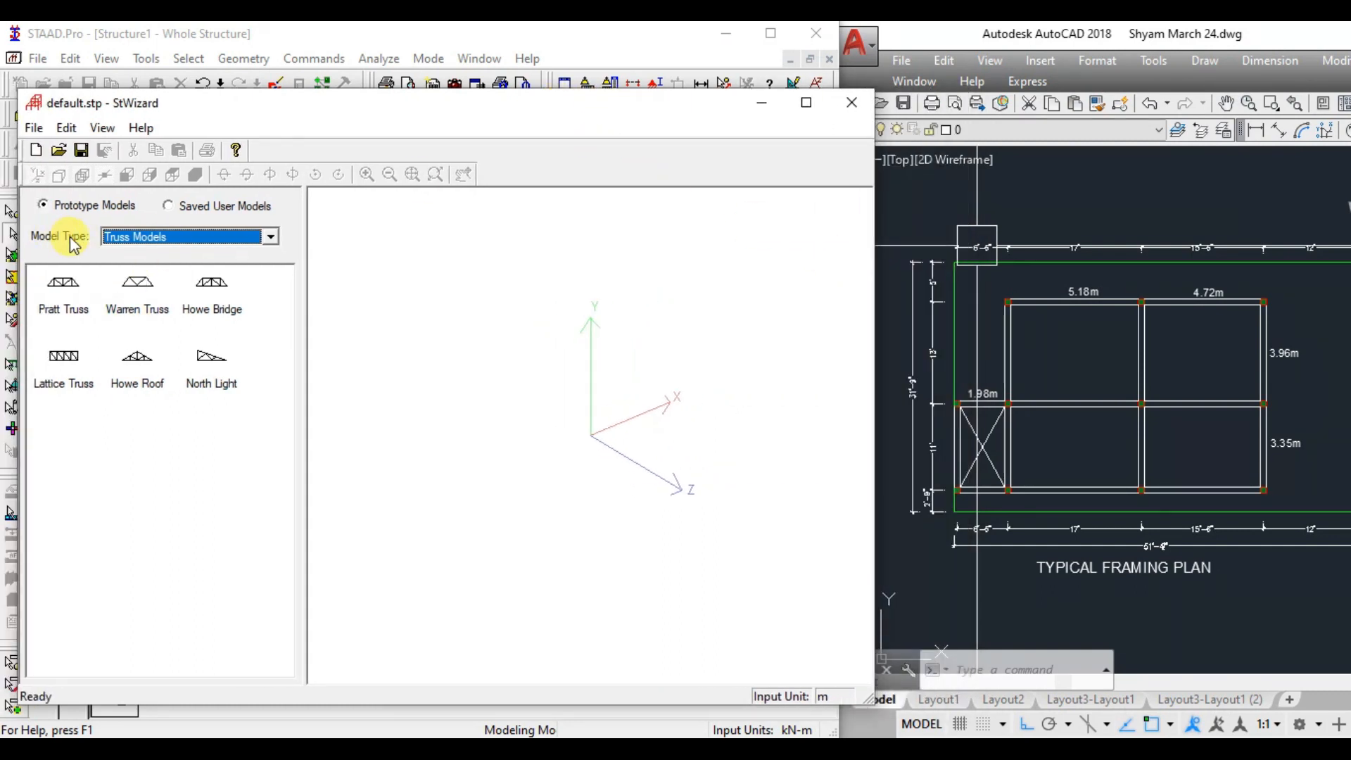
Choose the Bay Frame prototype from the Frame Models and reposition its parameters dialog.
{"action": "left_click", "coordinate": [177, 268]}
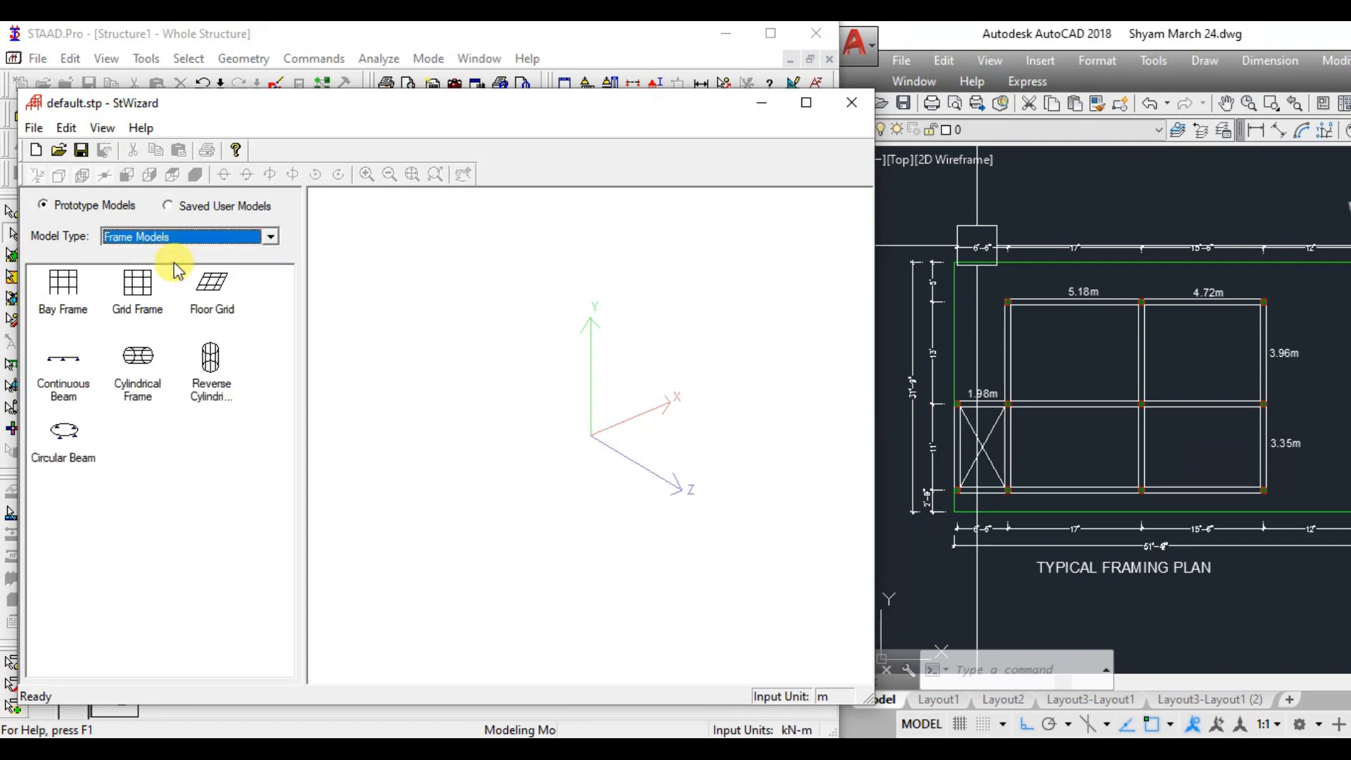
{"action": "double_click", "coordinate": [71, 293]}
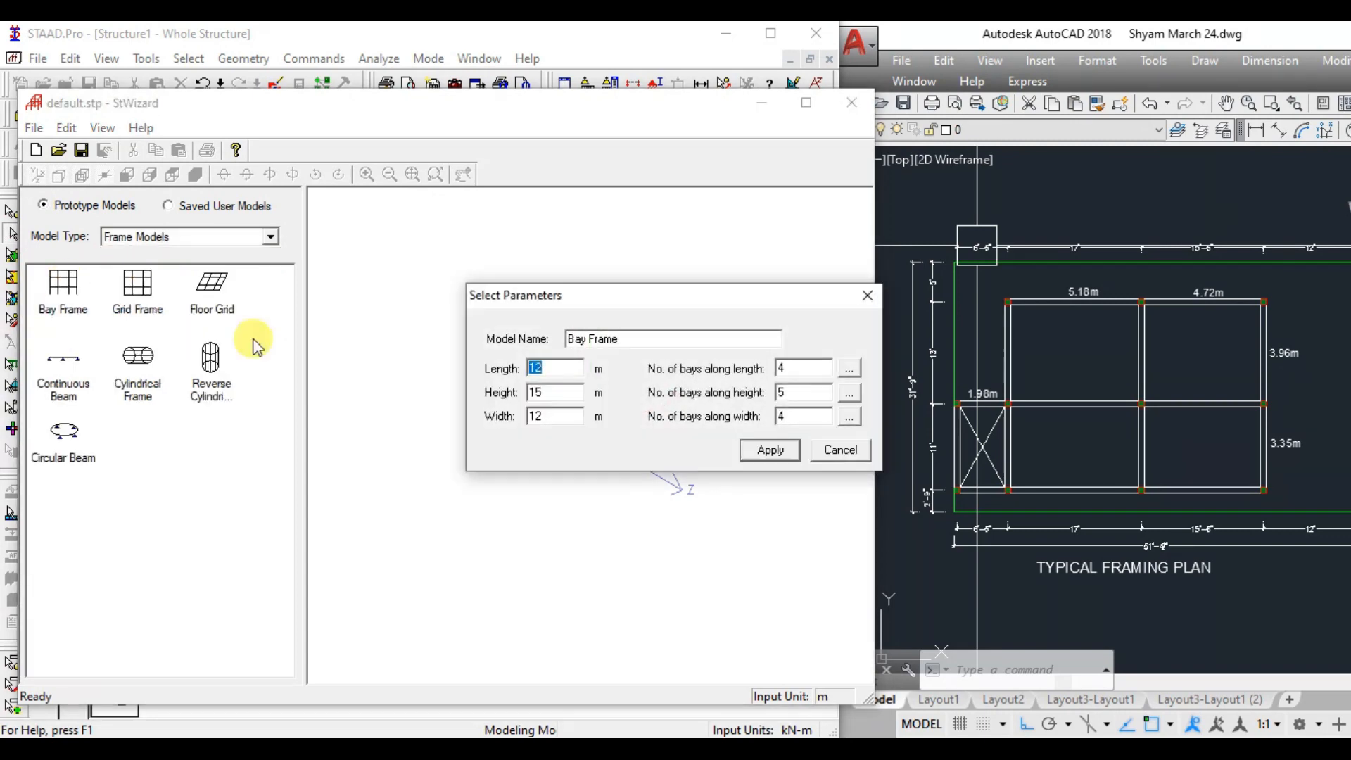
{"action": "left_click_drag", "start_coordinate": [720, 302], "coordinate": [623, 289]}
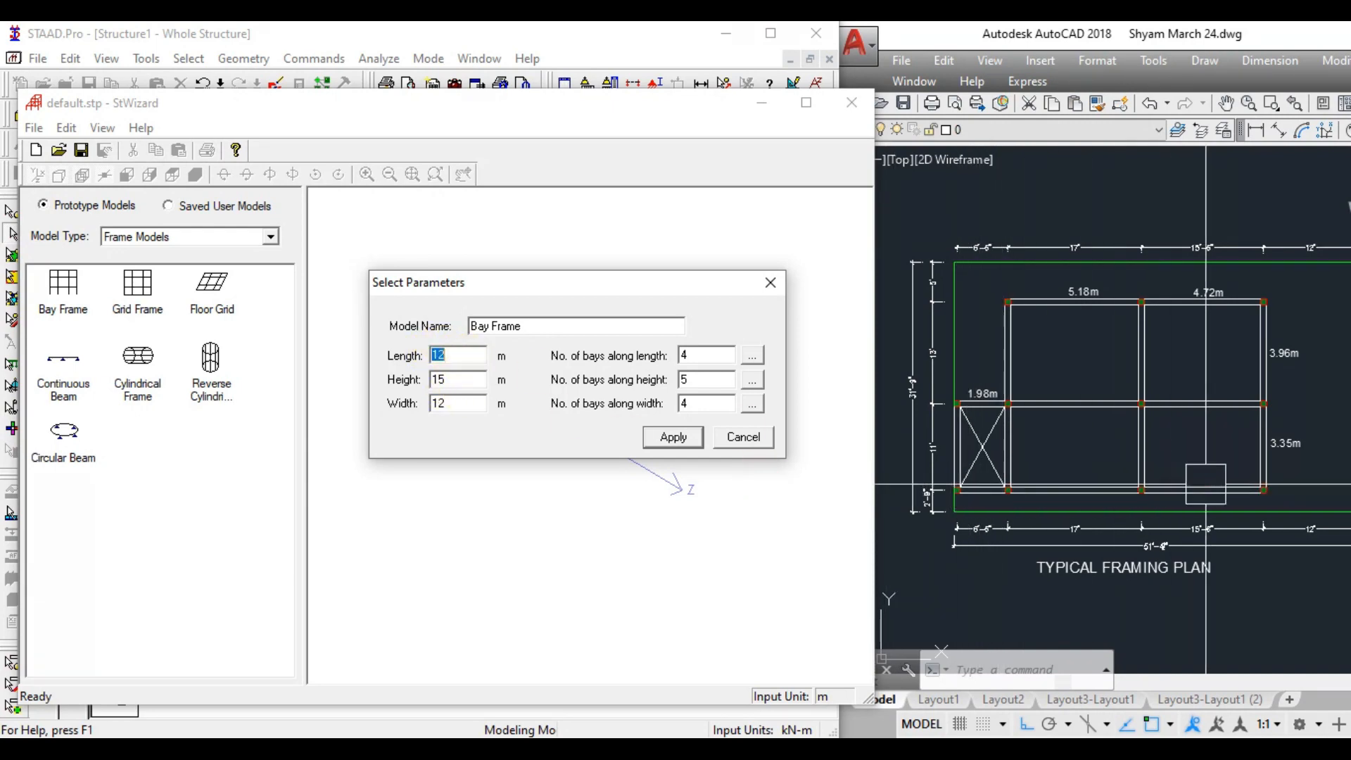
Set the bay frame's length to 11.88 m, height to 9 m and width to 7.31 m.
{"action": "type", "text": "11.88"}
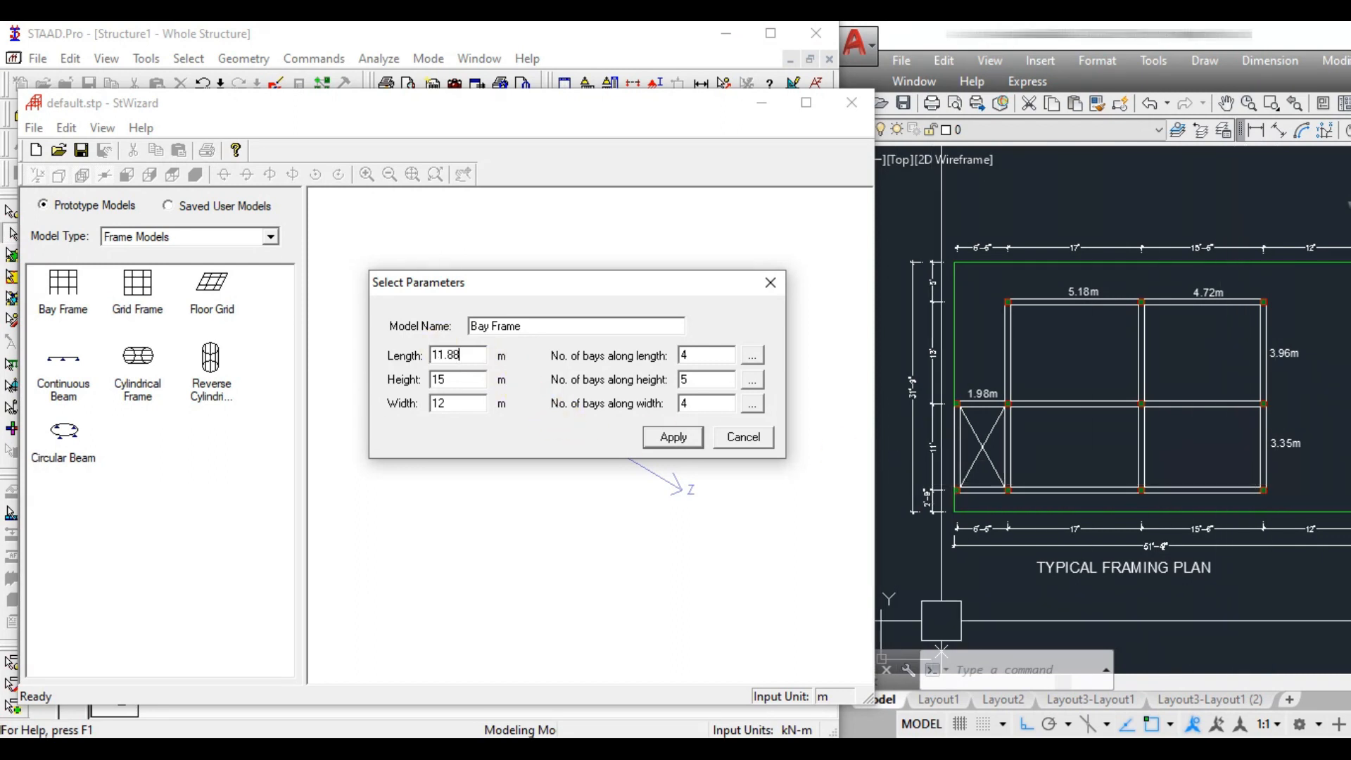
{"action": "left_click", "coordinate": [460, 380]}
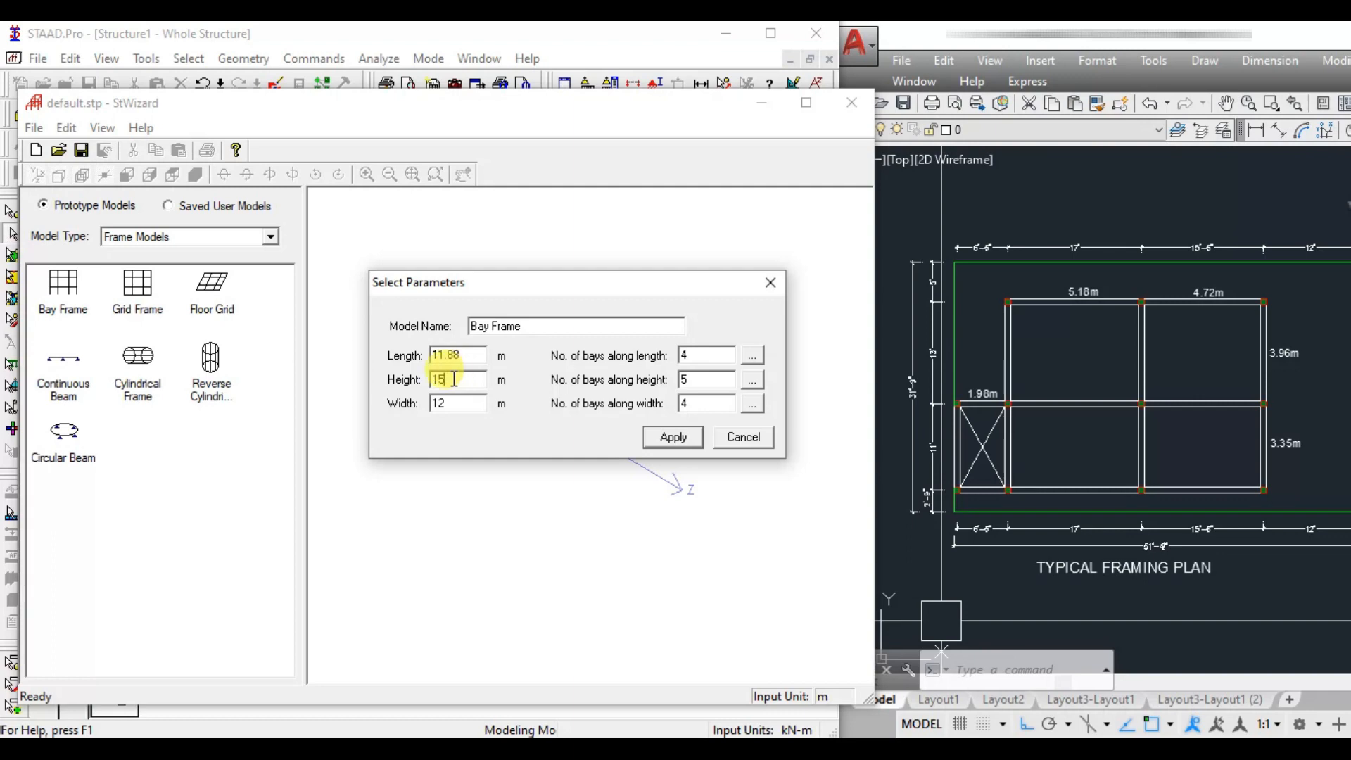
{"action": "double_click", "coordinate": [459, 380]}
{"action": "type", "text": "9"}
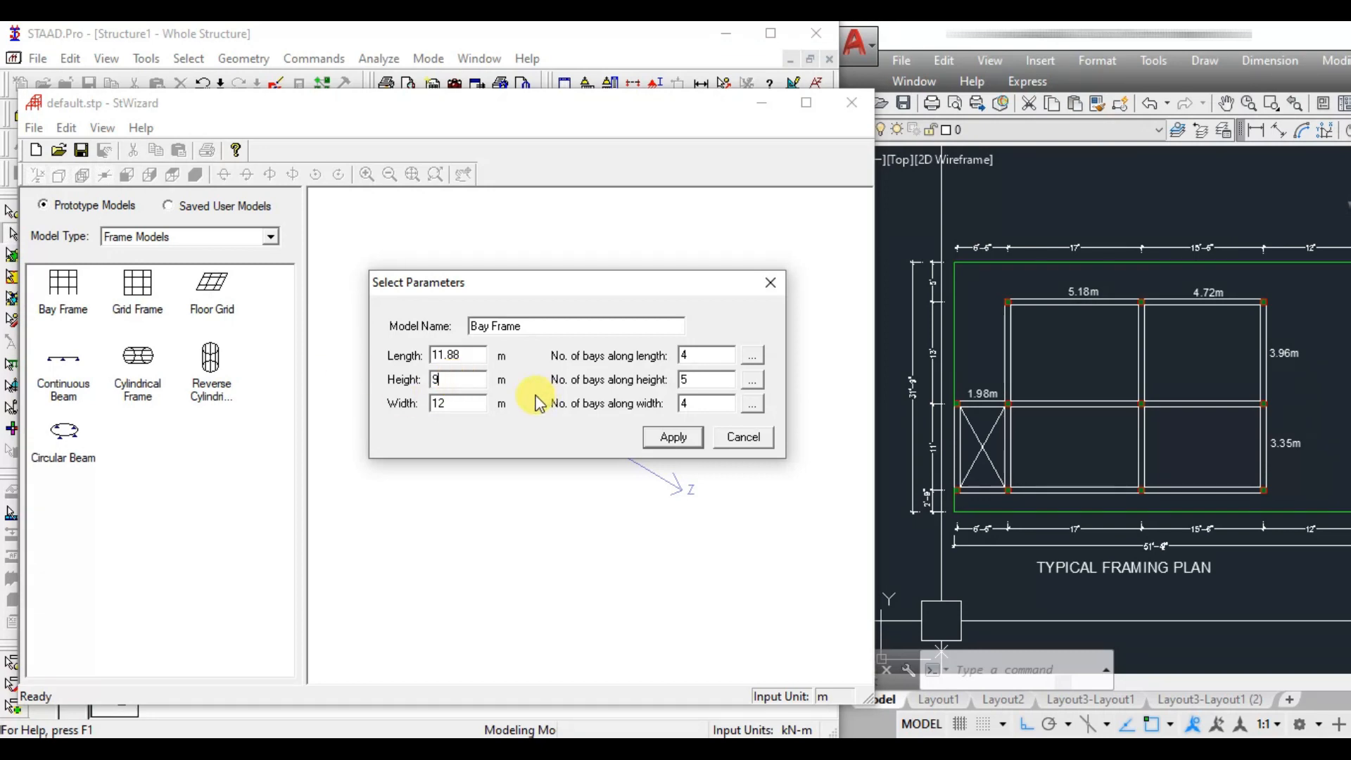
{"action": "double_click", "coordinate": [456, 382]}
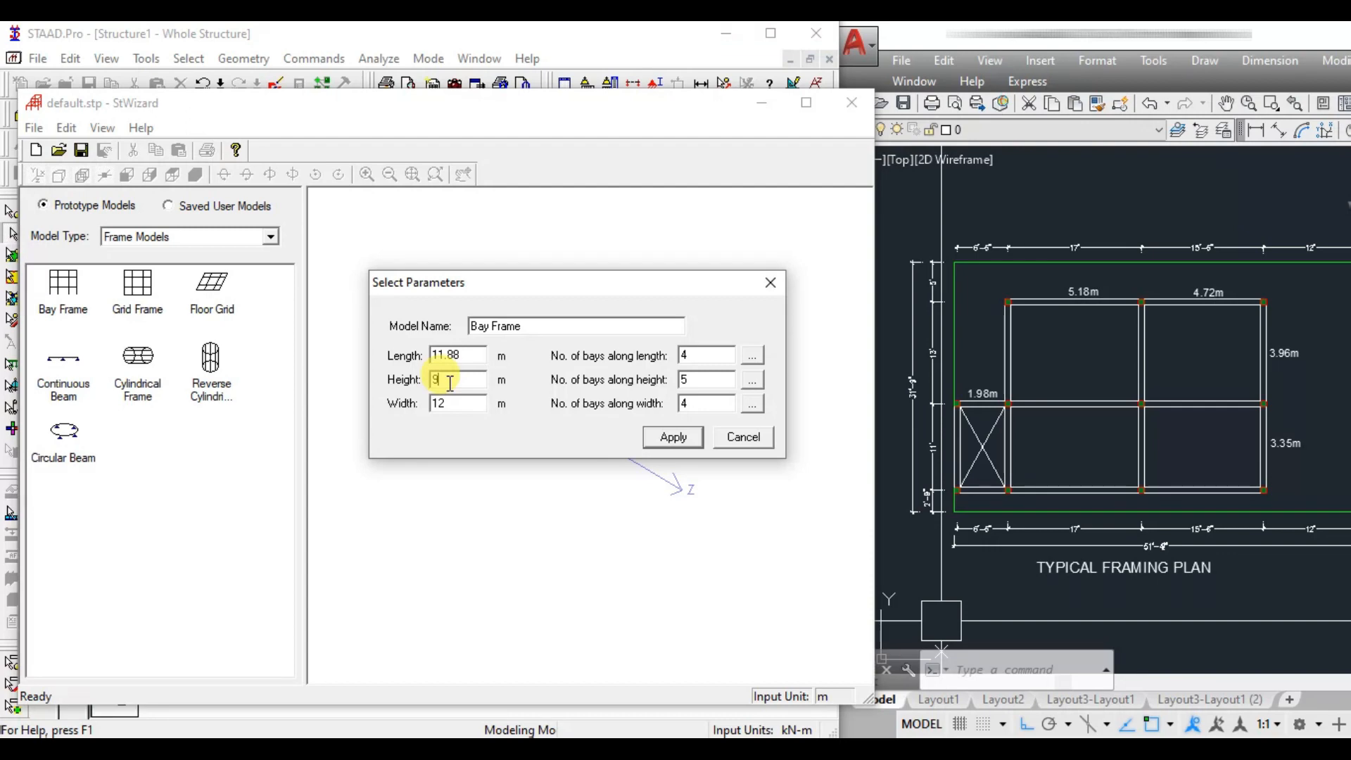
{"action": "left_click", "coordinate": [447, 403]}
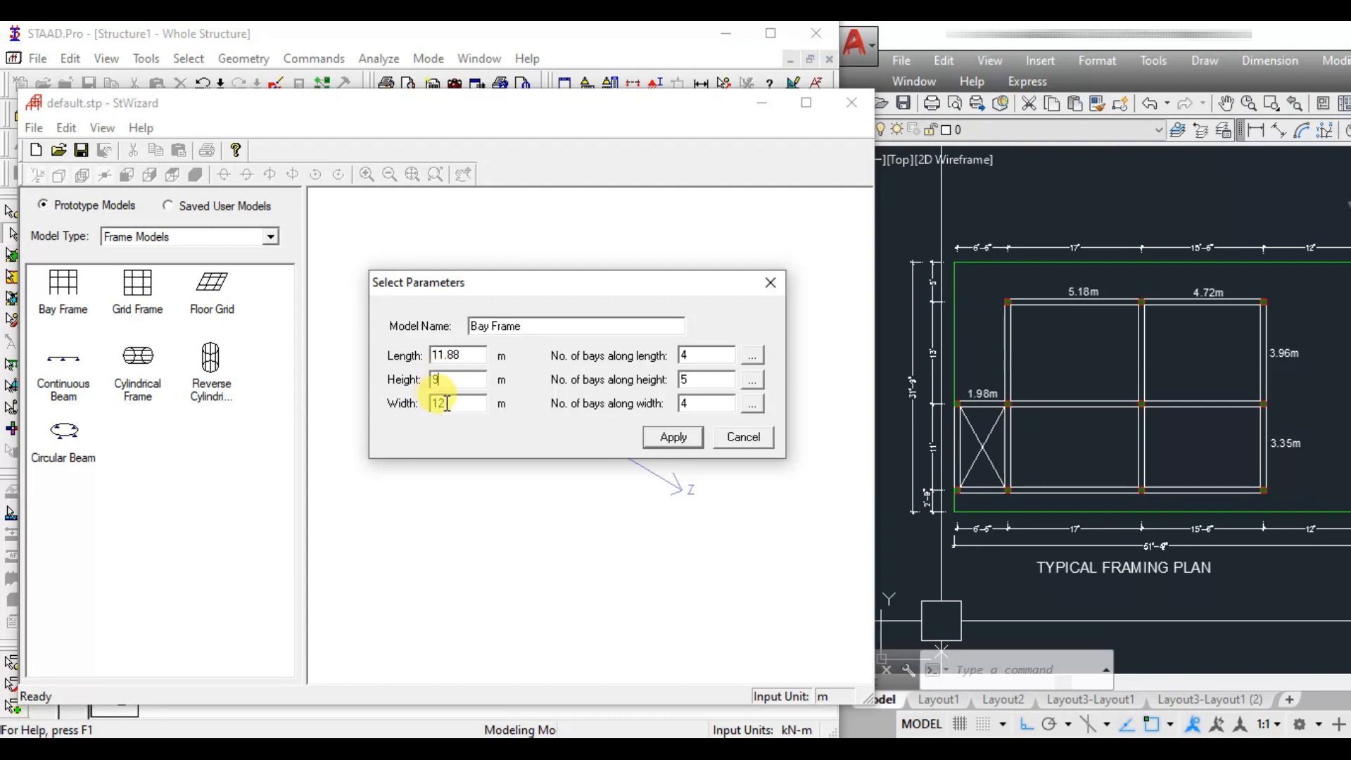
{"action": "double_click", "coordinate": [449, 403]}
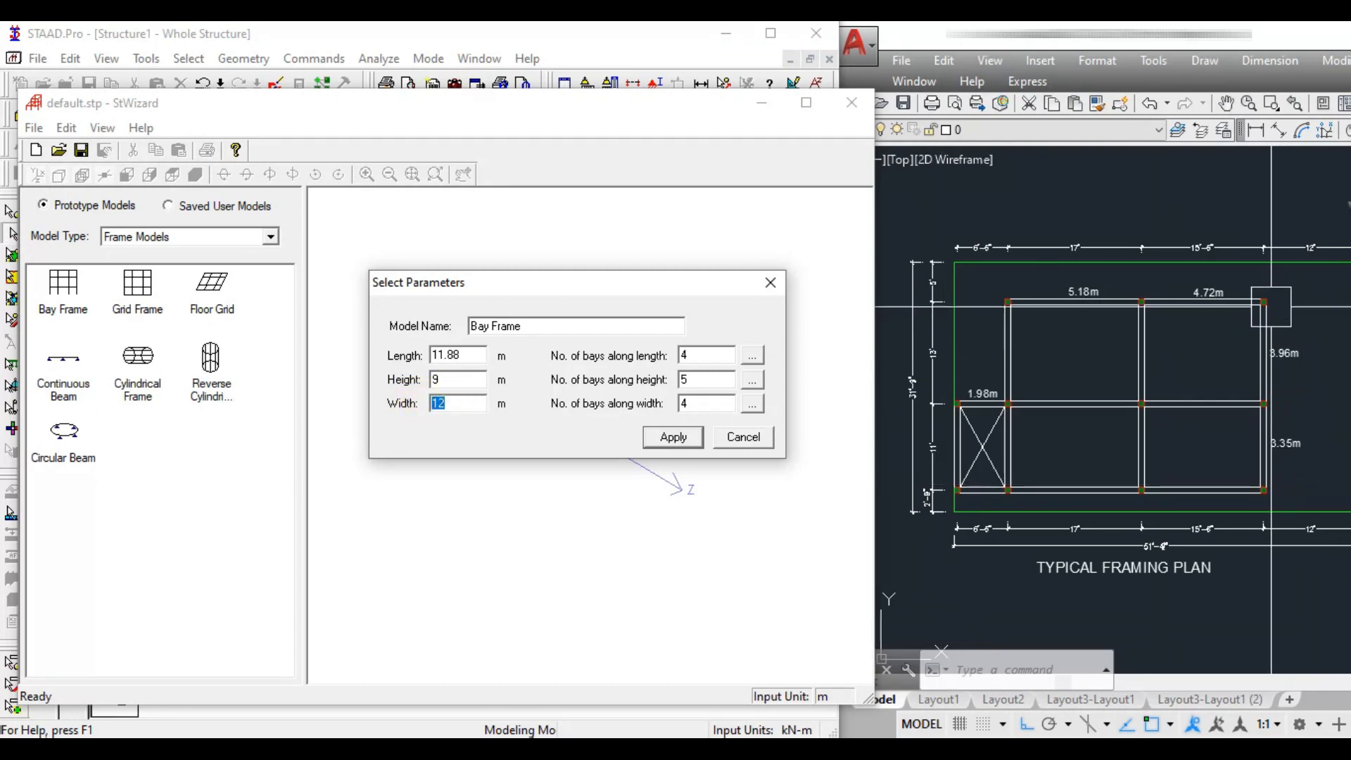
{"action": "left_click", "coordinate": [459, 406]}
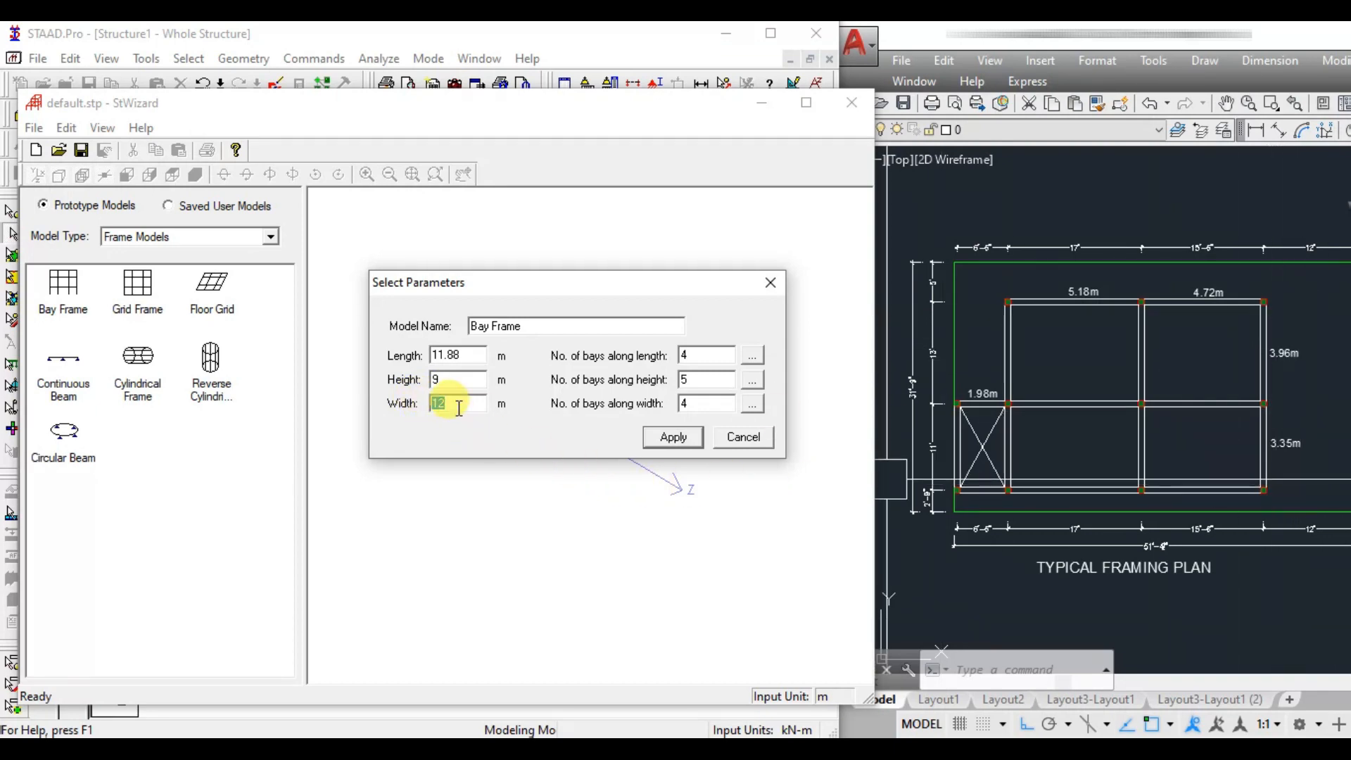
{"action": "type", "text": "7.3"}
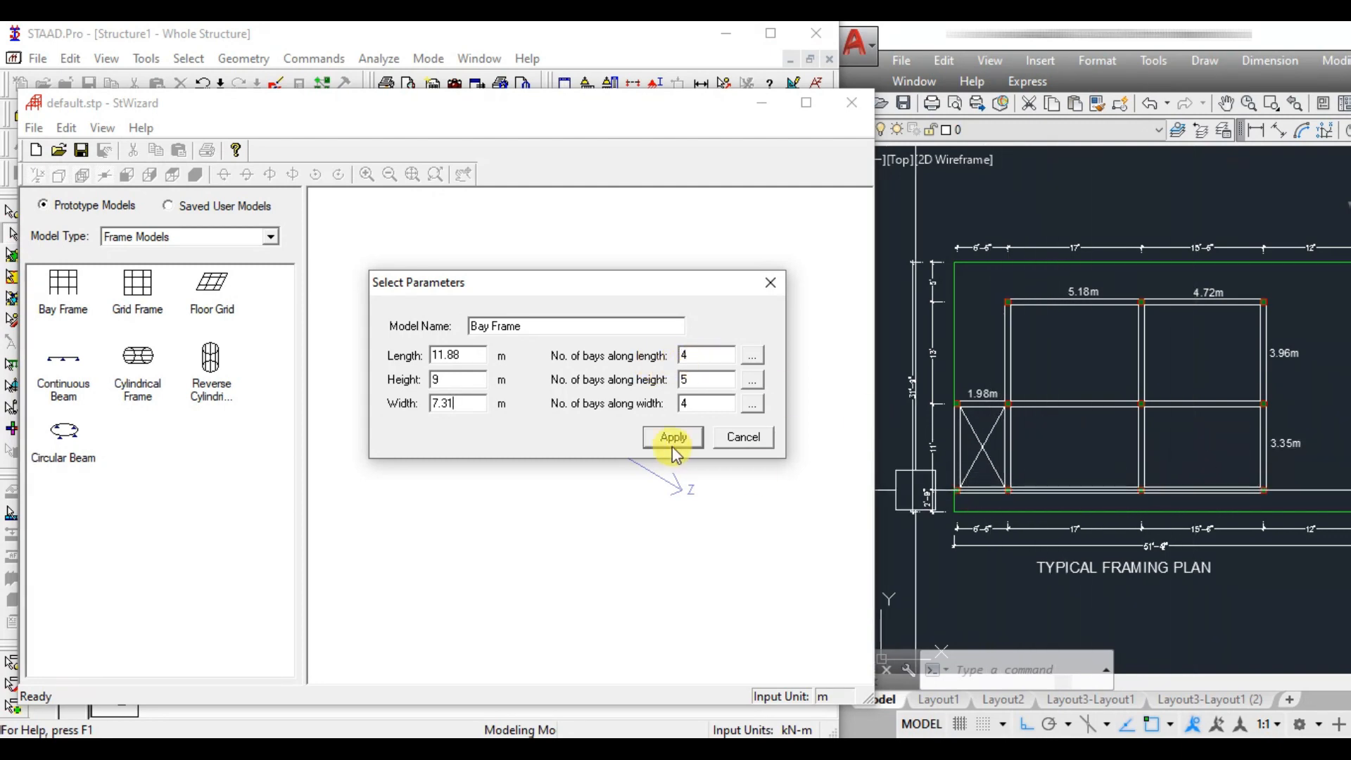
Set the number of bays to 3 along the length, 3 along the height and 2 along the width.
{"action": "left_click_drag", "start_coordinate": [706, 358], "coordinate": [643, 405]}
{"action": "type", "text": "33"}
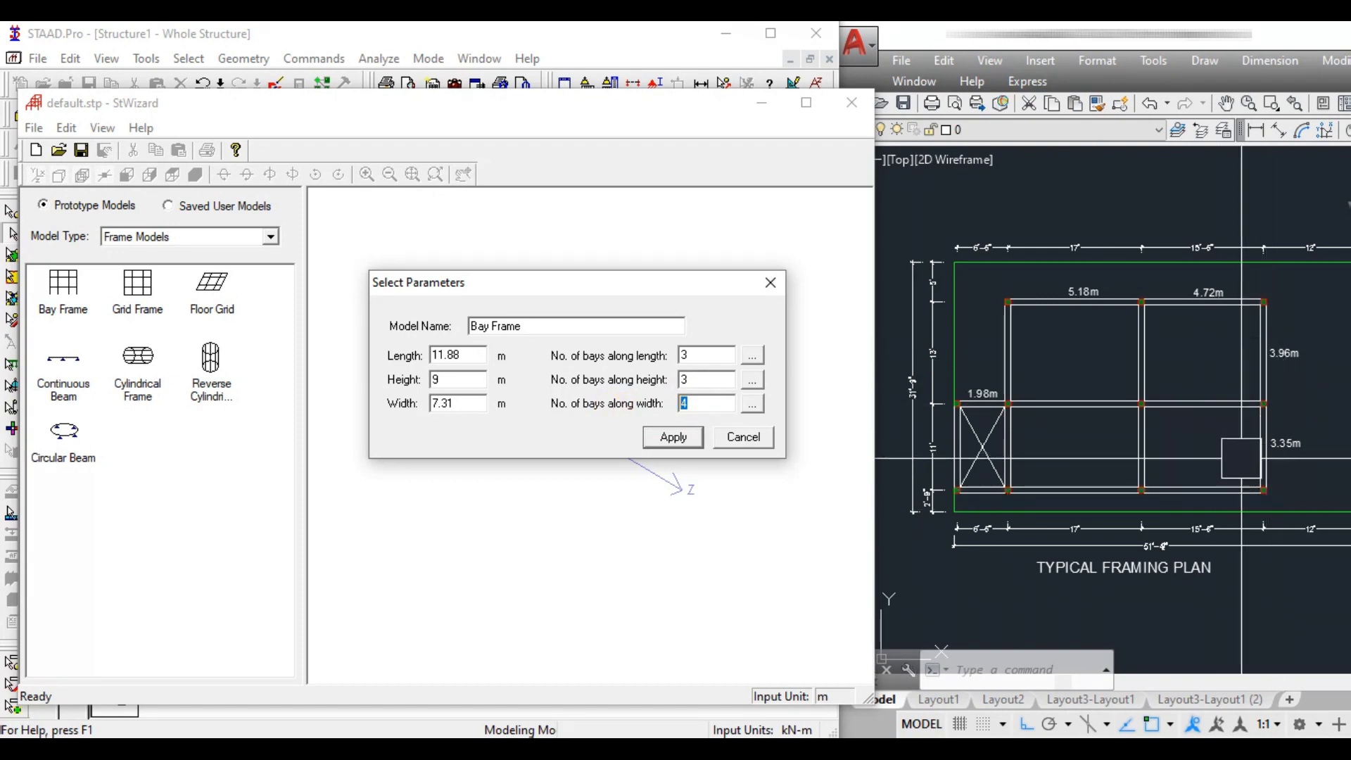
{"action": "type", "text": "2"}
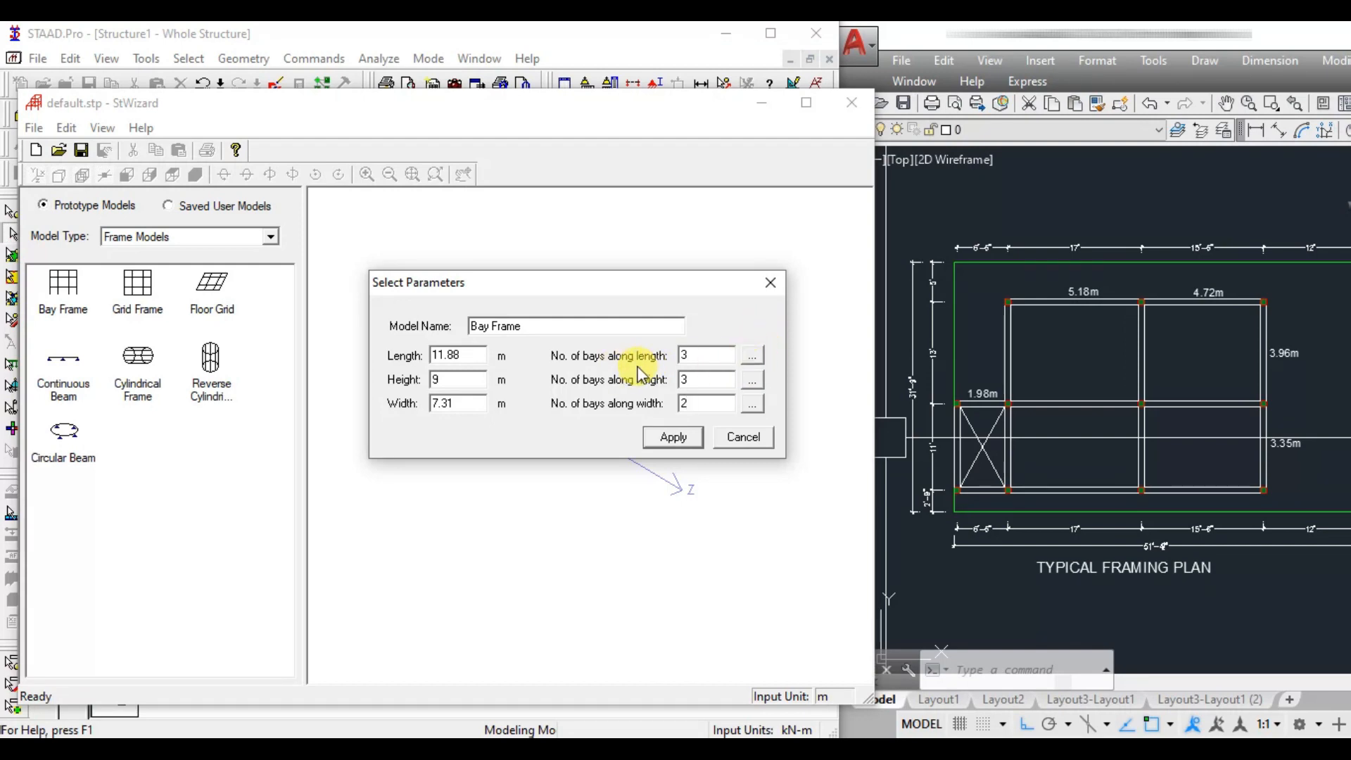
Set the three bay lengths along the frame's length to 1.98, 5.18 and 4.72 m.
{"action": "left_click", "coordinate": [751, 357]}
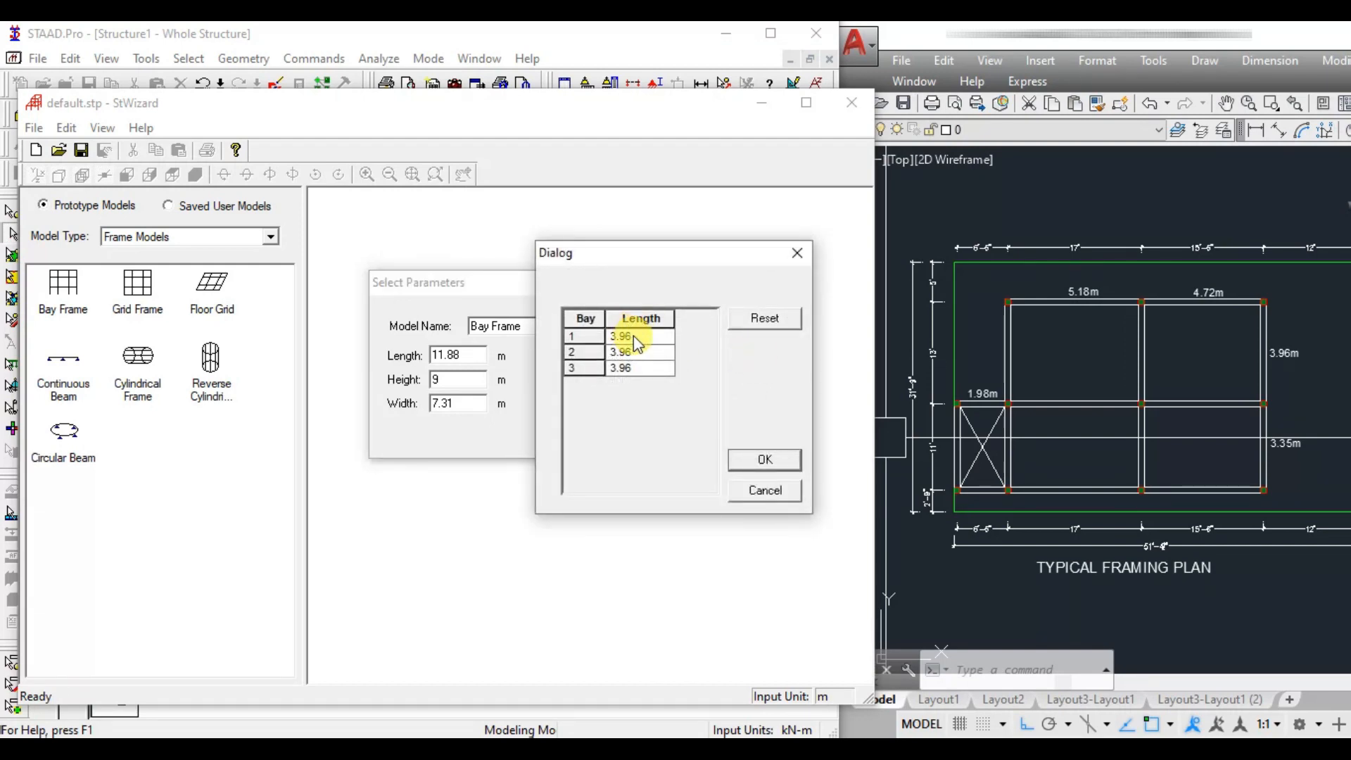
{"action": "left_click", "coordinate": [639, 337]}
{"action": "double_click", "coordinate": [648, 339]}
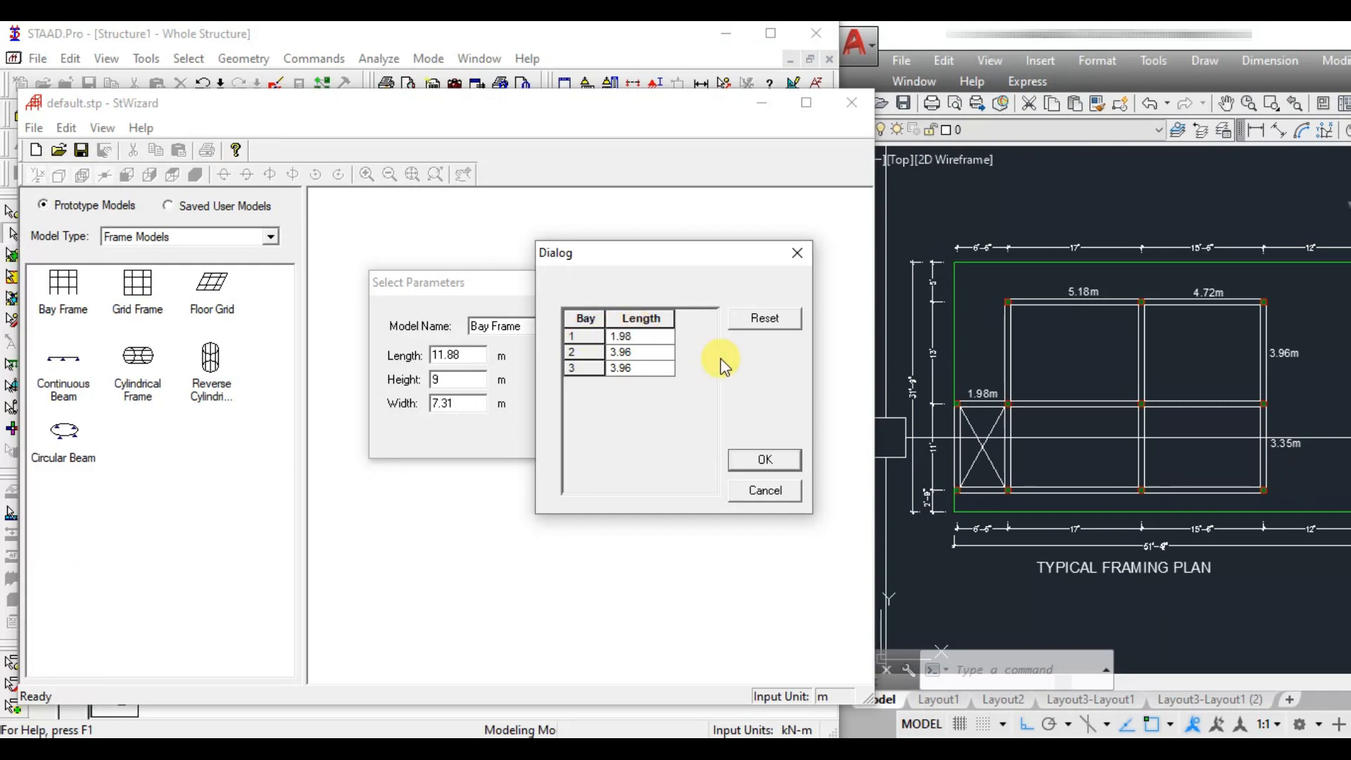
{"action": "type", "text": "1.98"}
{"action": "key", "text": "Return"}
{"action": "left_click", "coordinate": [650, 356]}
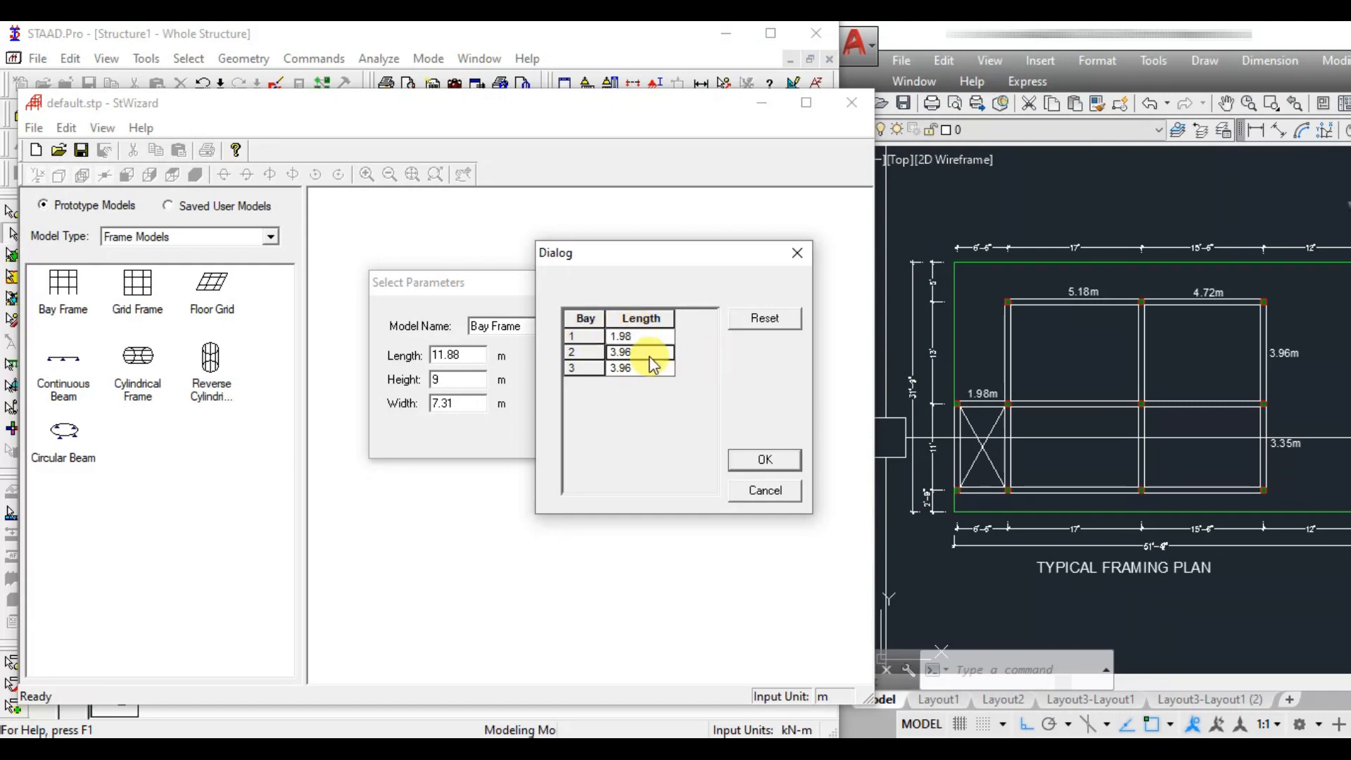
{"action": "type", "text": "5.18"}
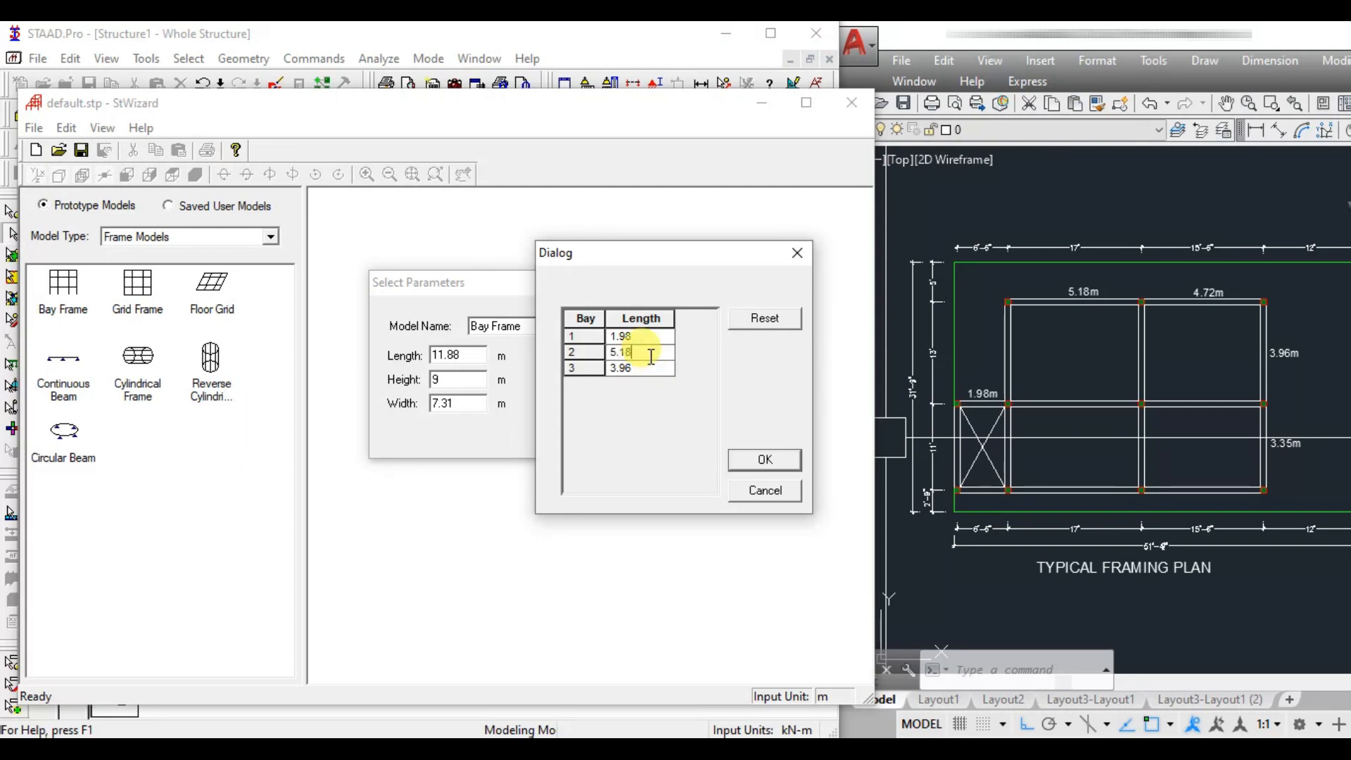
{"action": "left_click", "coordinate": [647, 373]}
{"action": "type", "text": "4"}
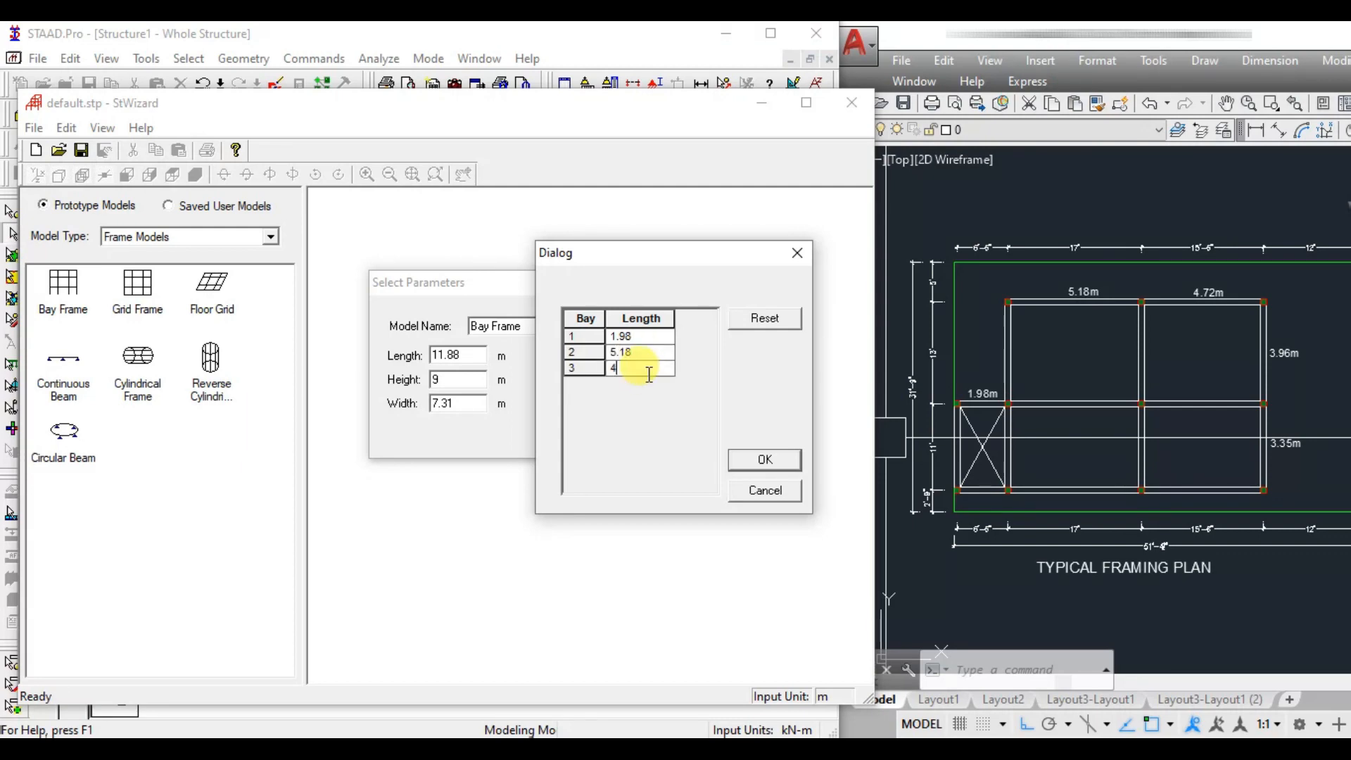
{"action": "type", "text": ".72"}
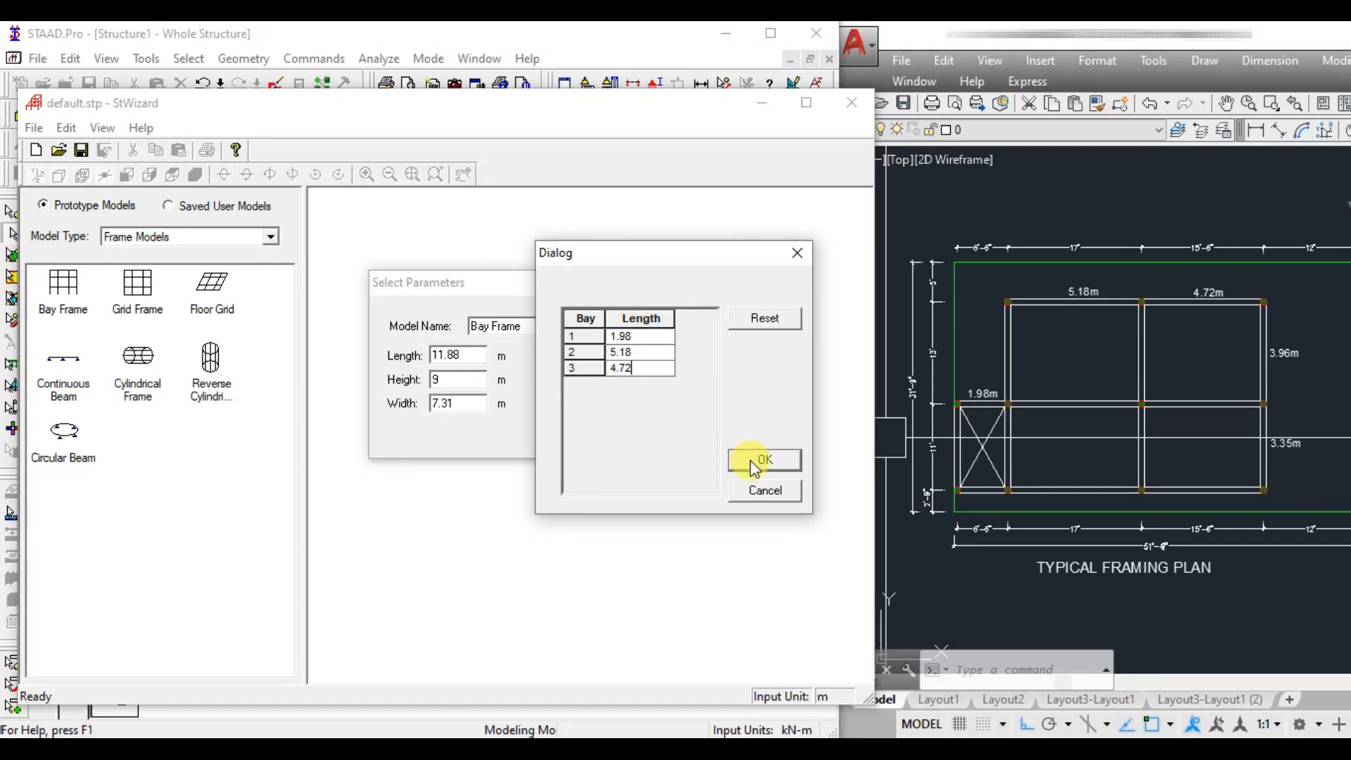
{"action": "left_click", "coordinate": [764, 459]}
Accept the 3 m bay heights and set the two bays along the width to 3.96 and 3.35 m.
{"action": "left_click", "coordinate": [753, 383]}
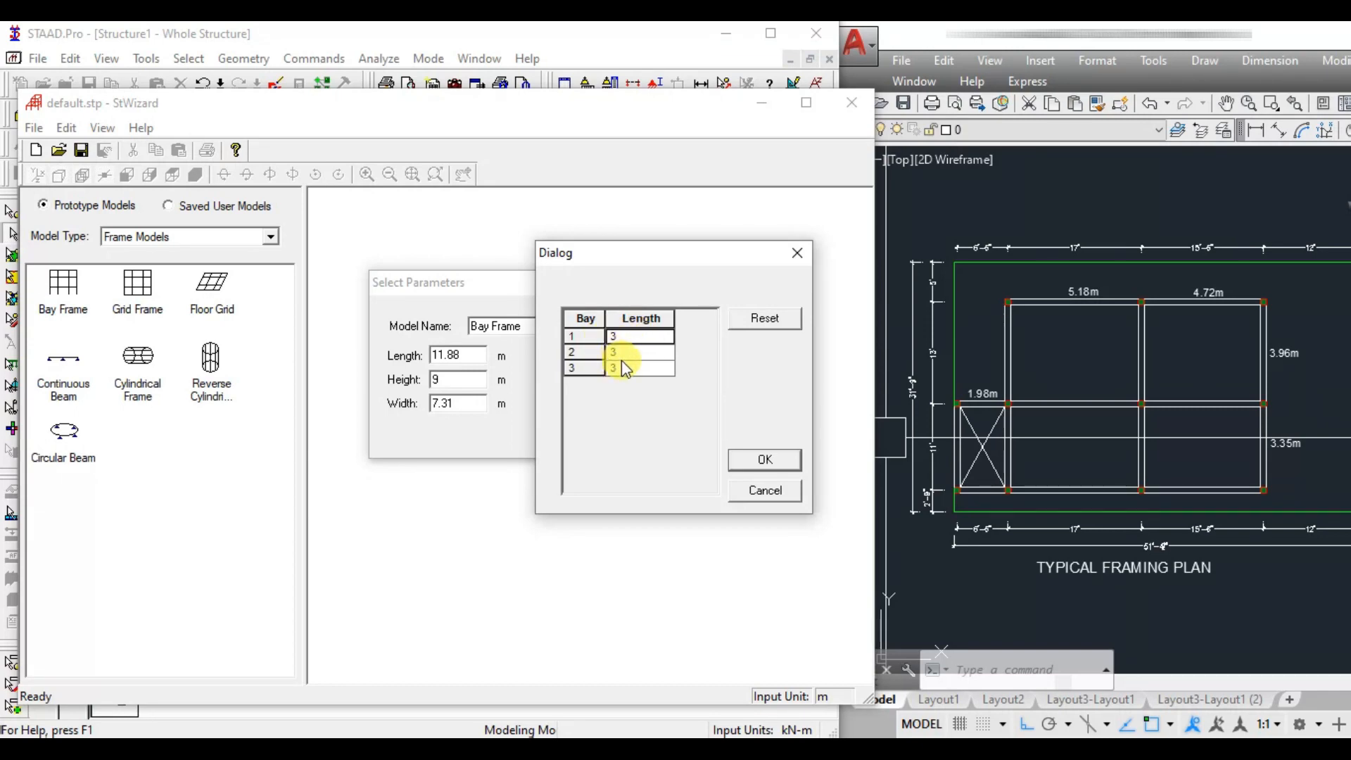
{"action": "left_click", "coordinate": [748, 458]}
{"action": "left_click", "coordinate": [752, 405]}
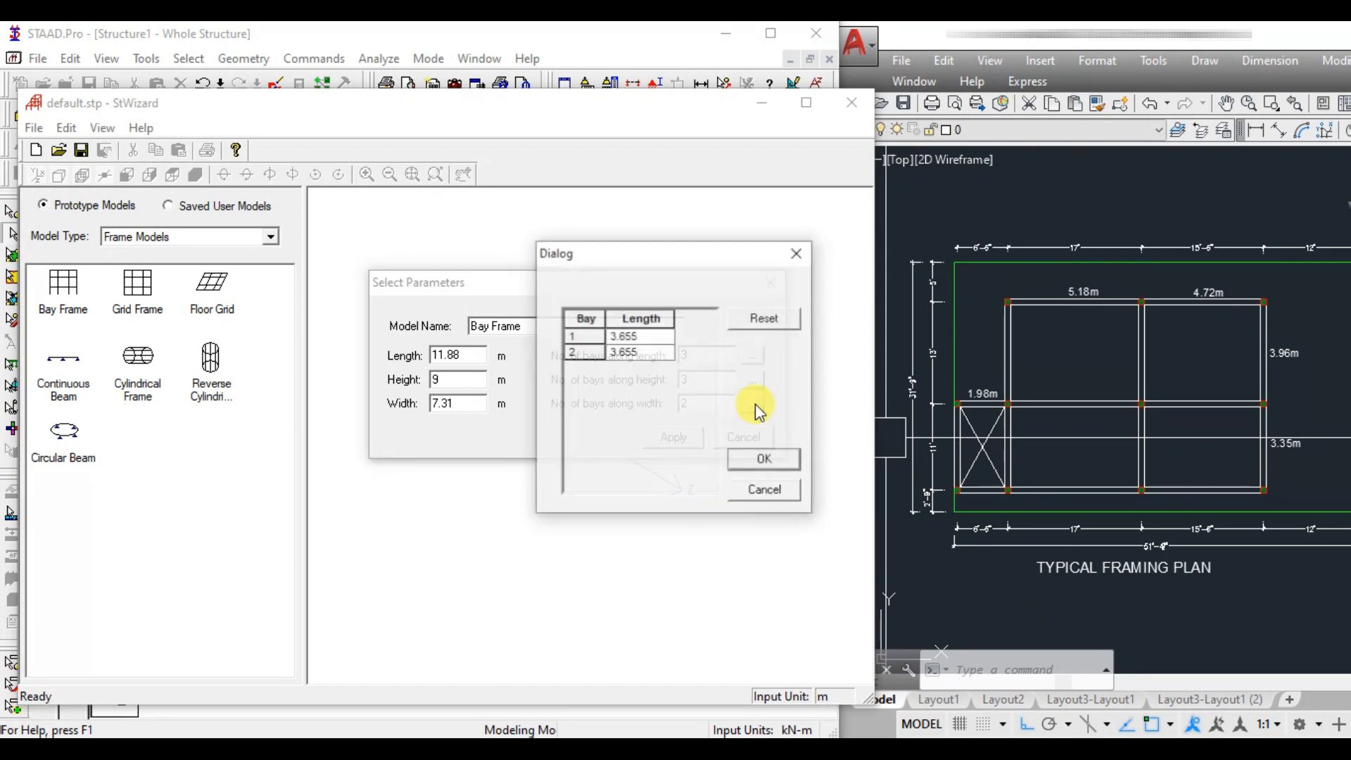
{"action": "left_click", "coordinate": [651, 338]}
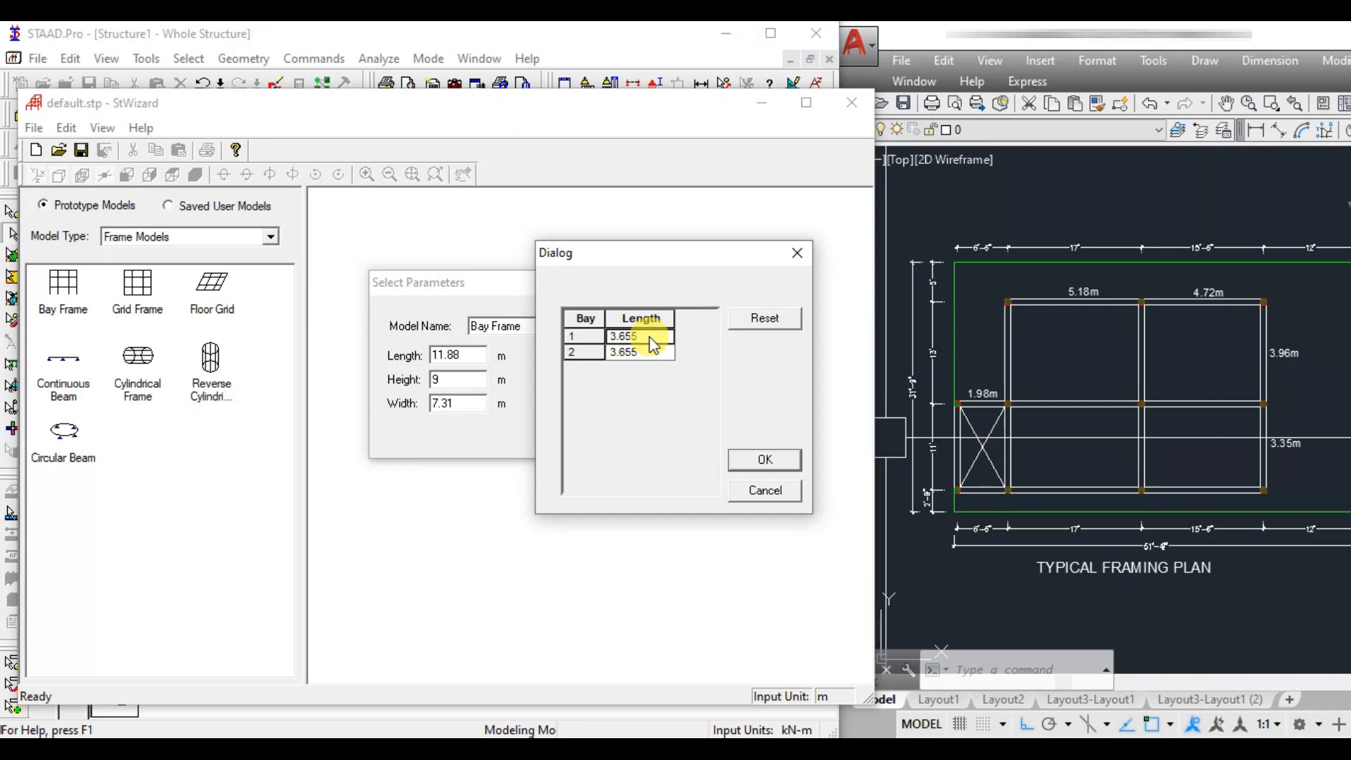
{"action": "key", "text": "BackSpace"}
{"action": "key", "text": "BackSpace"}
{"action": "key", "text": "BackSpace"}
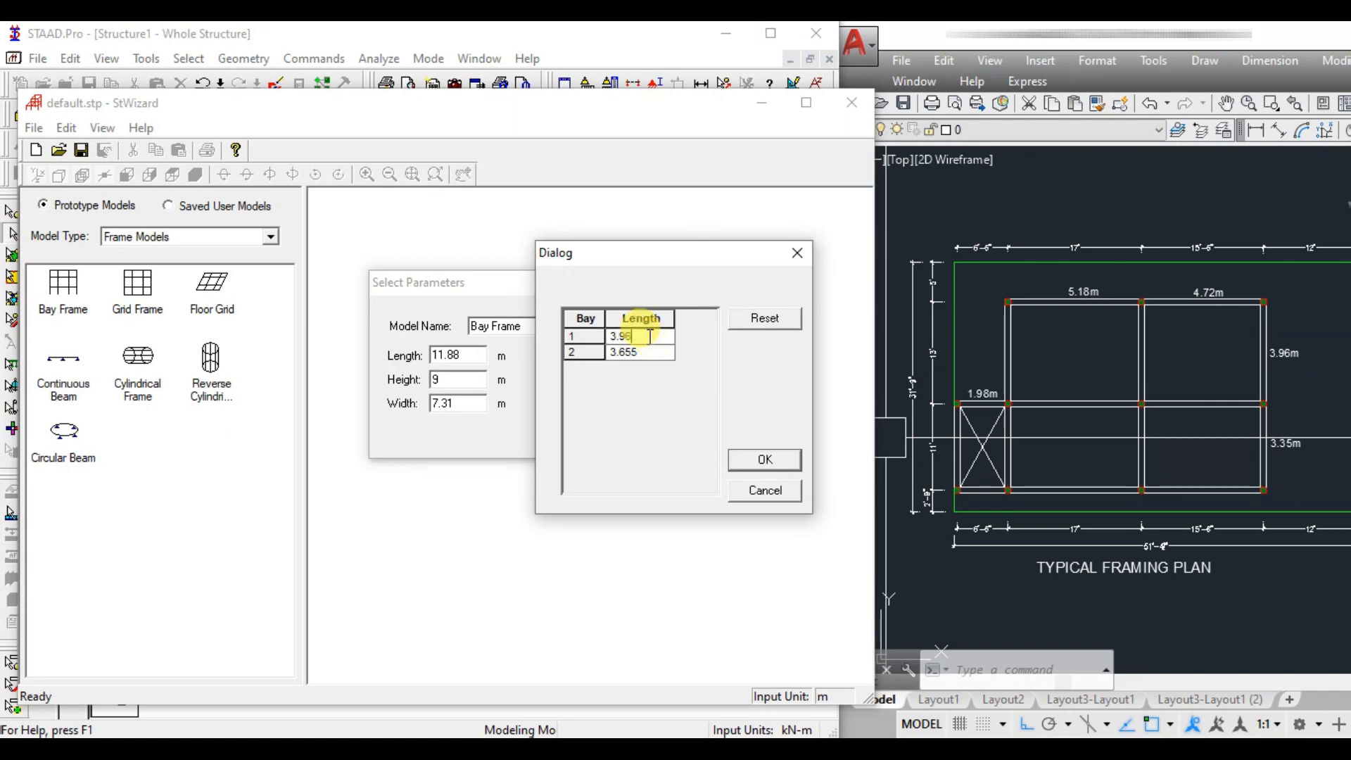
{"action": "key", "text": "BackSpace"}
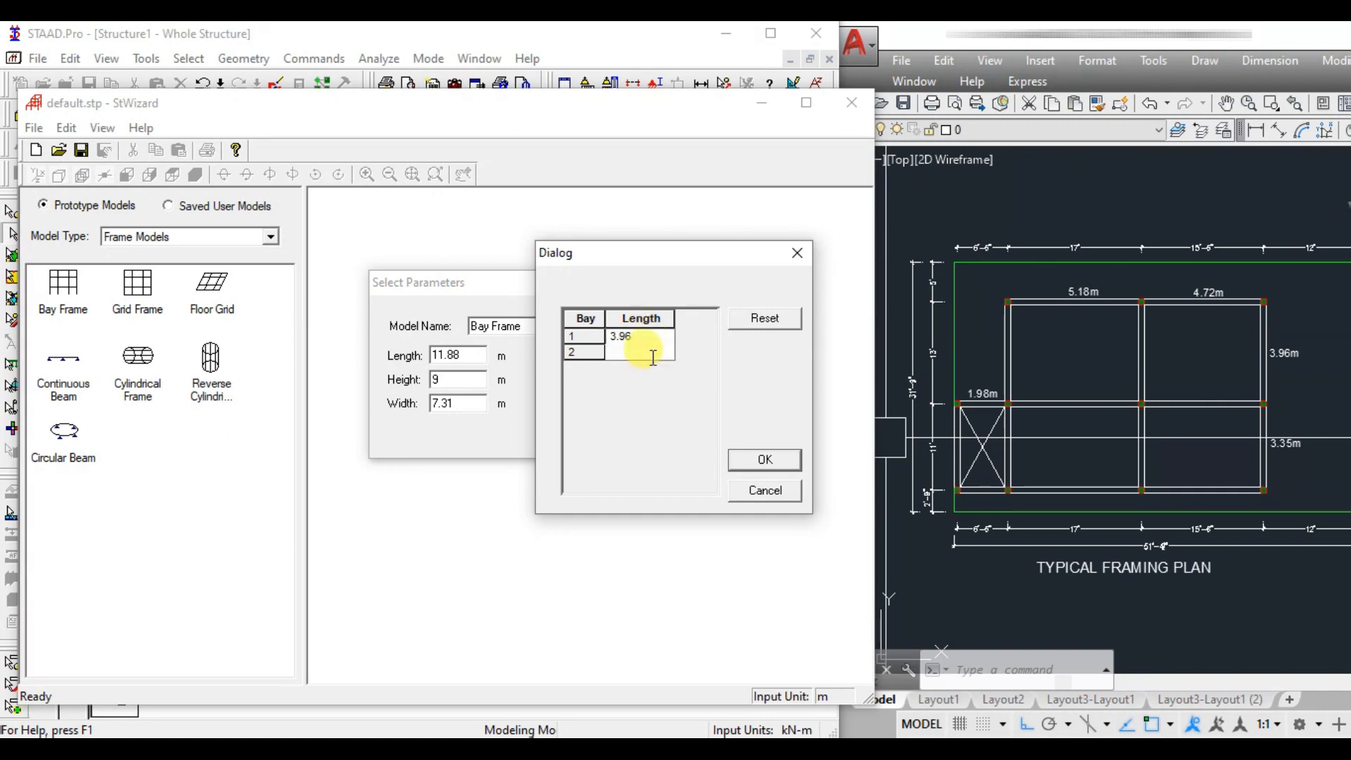
{"action": "left_click", "coordinate": [753, 461]}
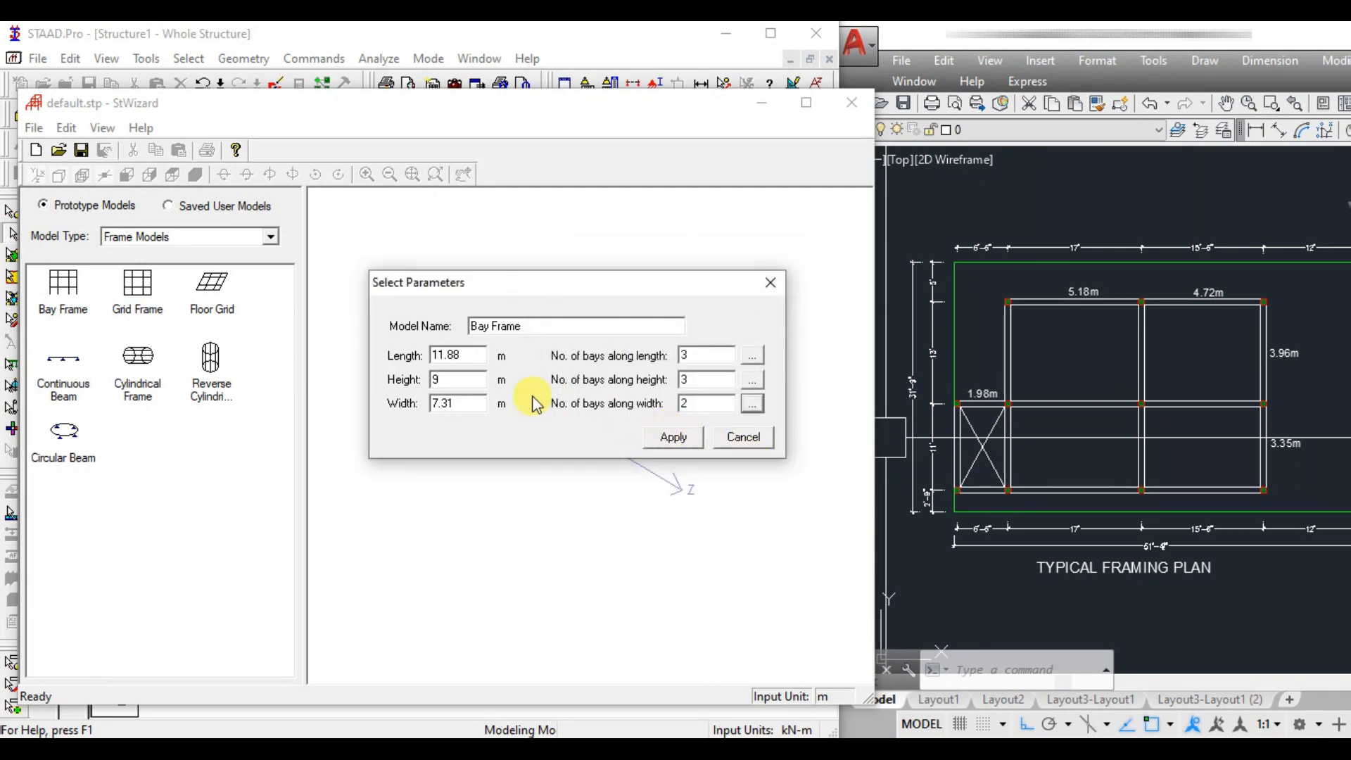
Generate the bay frame and transfer it into STAAD.Pro with X, Y and Z offsets of 0, in a maximized window.
{"action": "left_click", "coordinate": [672, 437]}
{"action": "left_click_drag", "start_coordinate": [619, 431], "coordinate": [724, 369]}
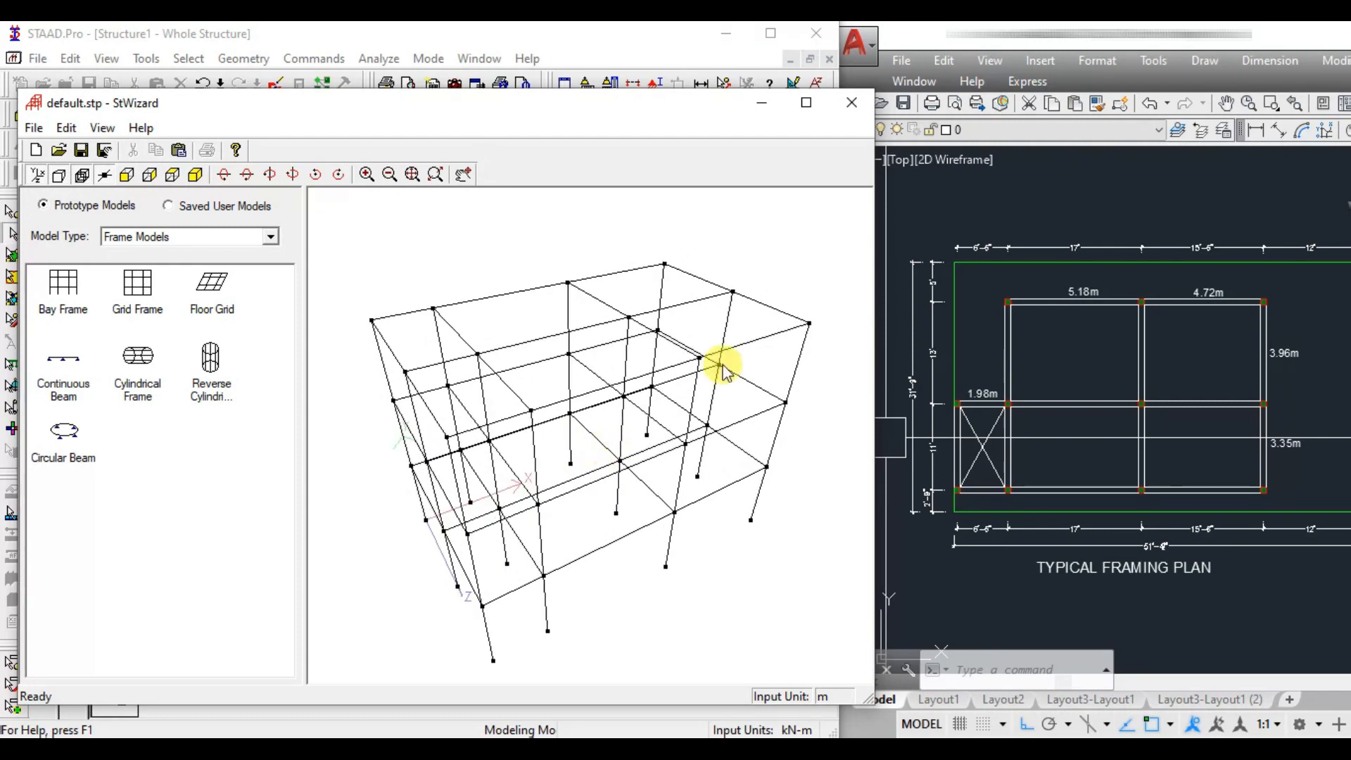
{"action": "left_click", "coordinate": [851, 105]}
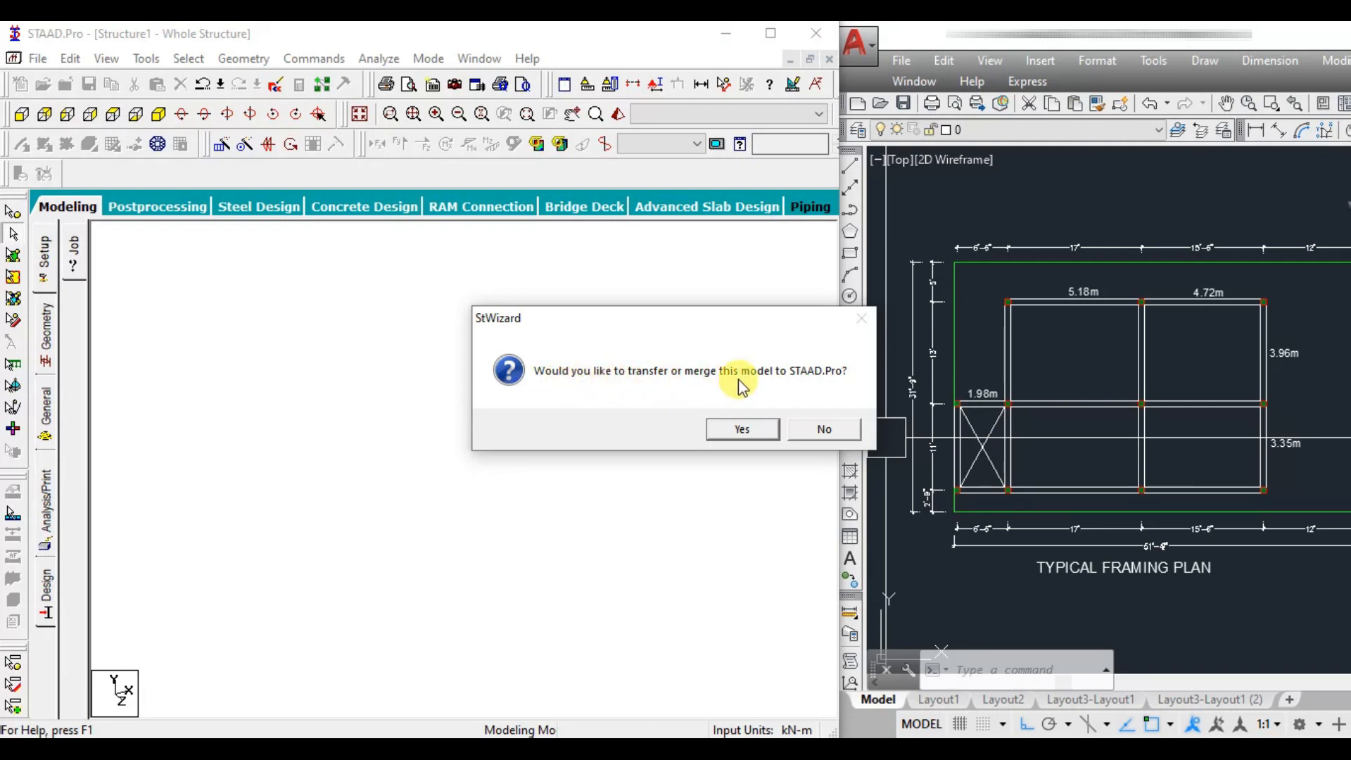
{"action": "left_click", "coordinate": [746, 430]}
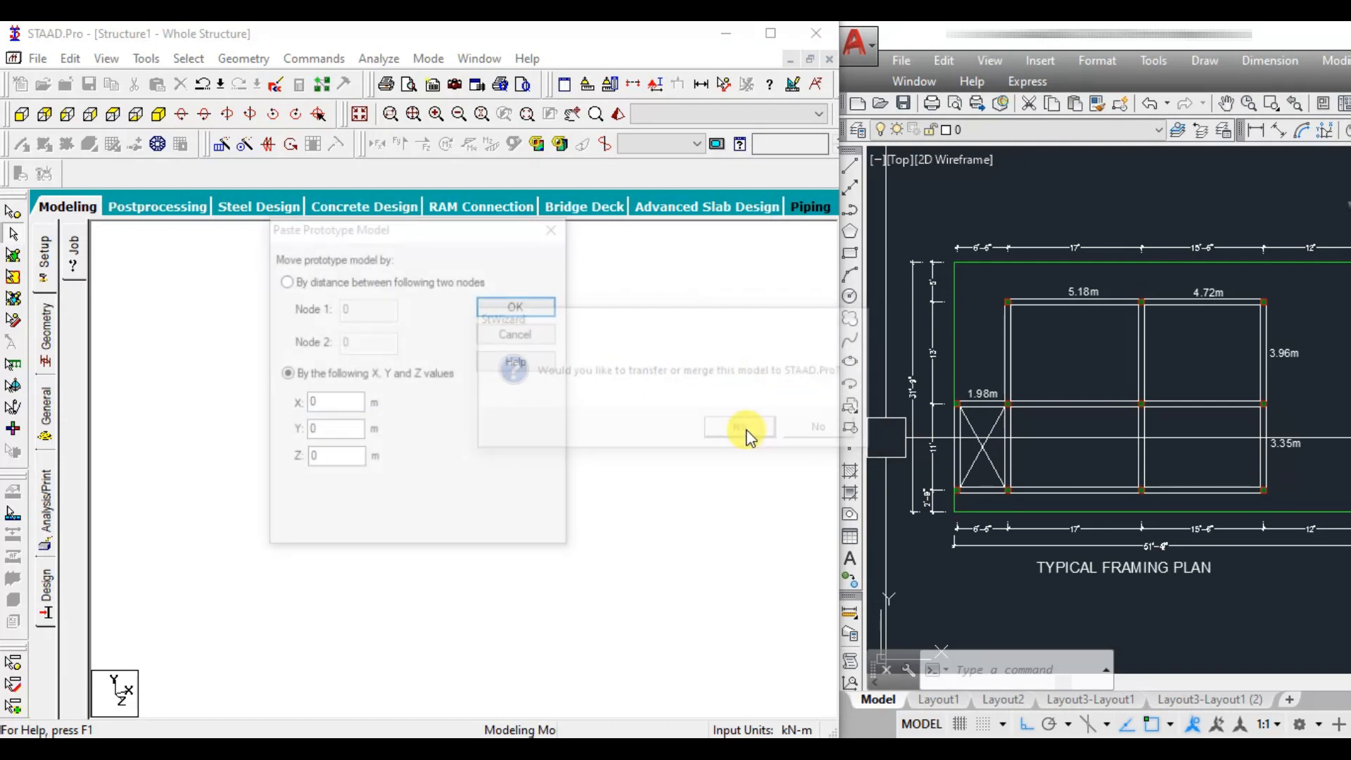
{"action": "left_click", "coordinate": [518, 307]}
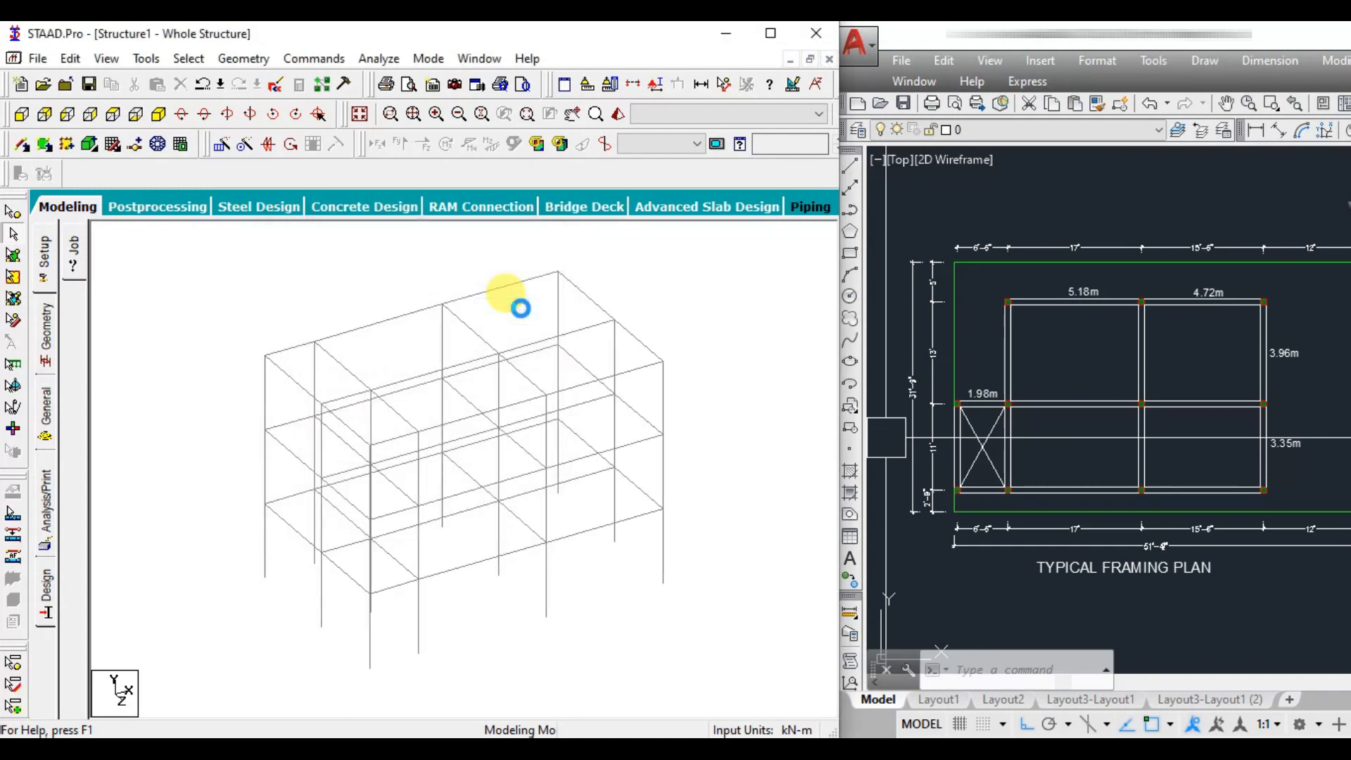
{"action": "left_click", "coordinate": [770, 37]}
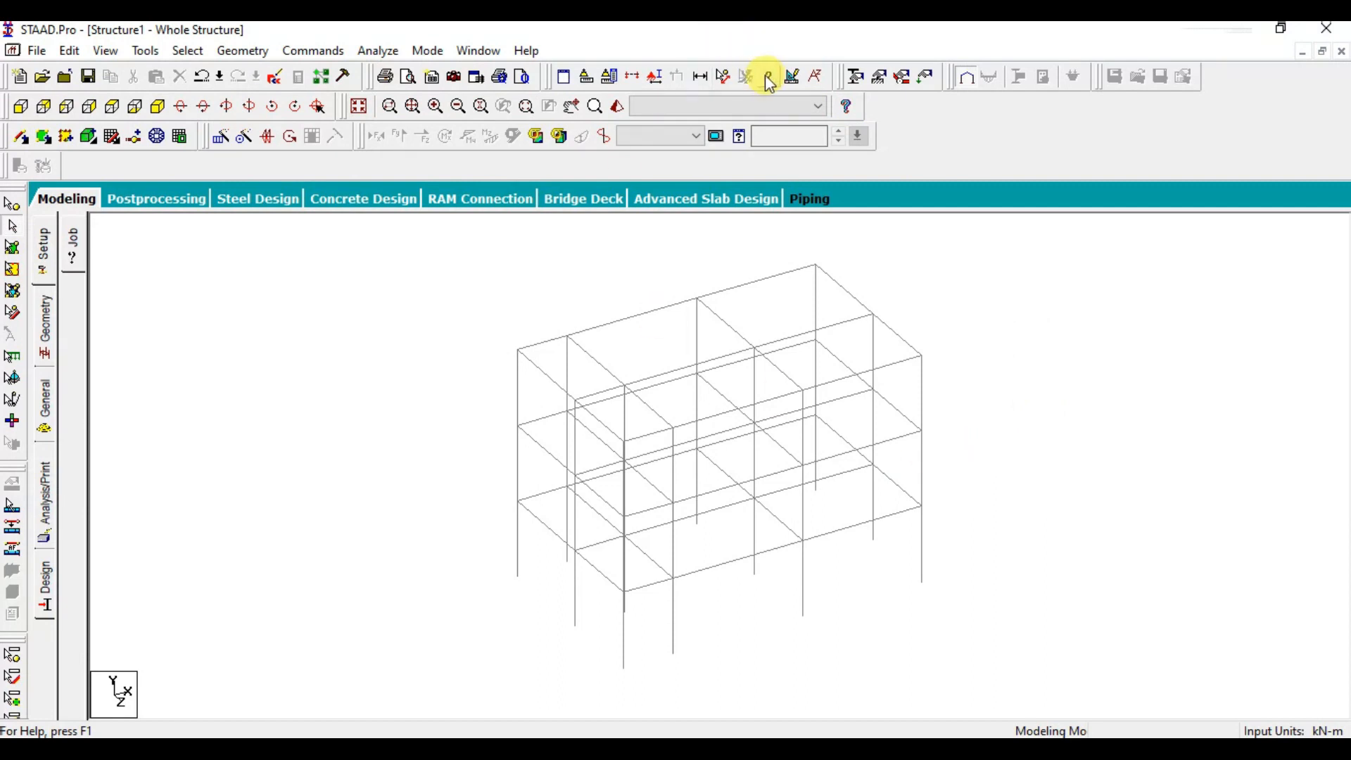
Measure the node-to-node height of each of the three storeys along a corner column, and clear the dimensions.
{"action": "left_click", "coordinate": [723, 76]}
{"action": "left_click", "coordinate": [519, 575]}
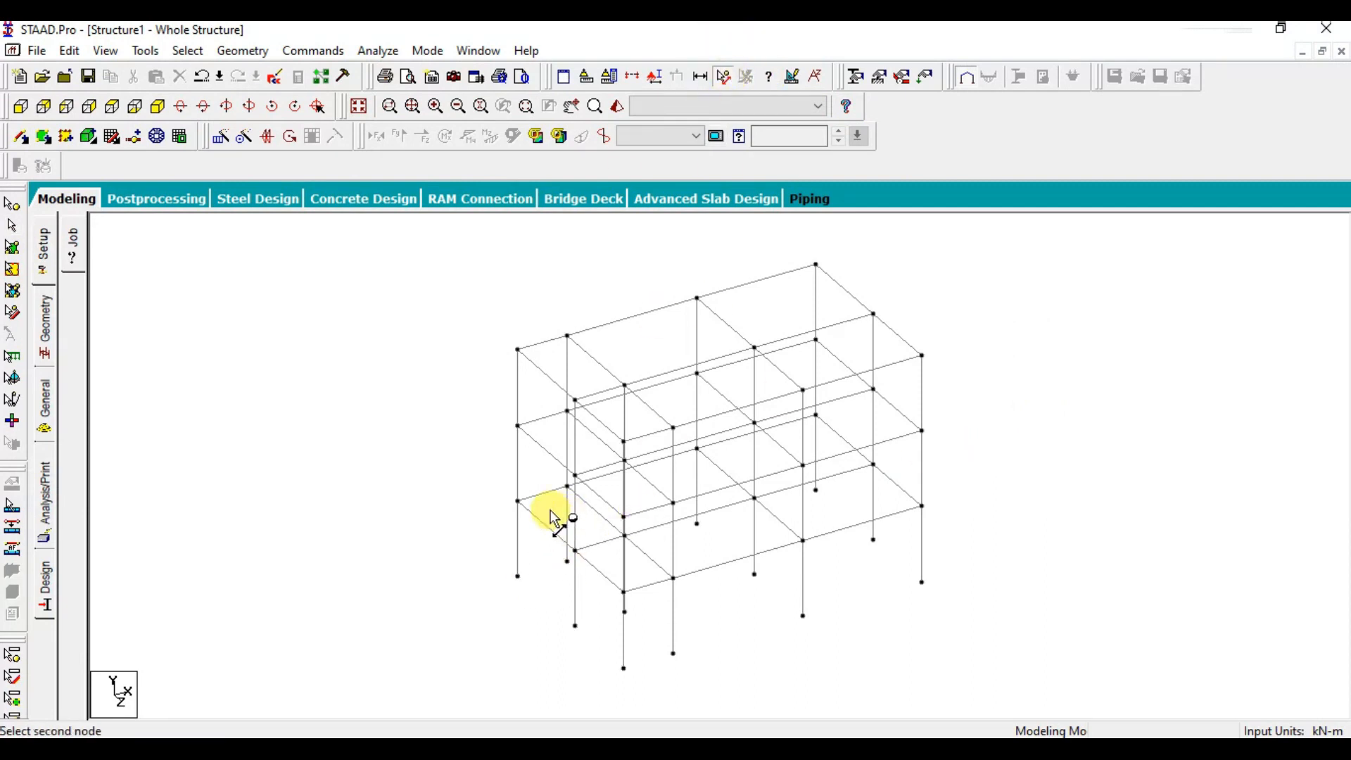
{"action": "left_click", "coordinate": [520, 502]}
{"action": "left_click", "coordinate": [519, 426]}
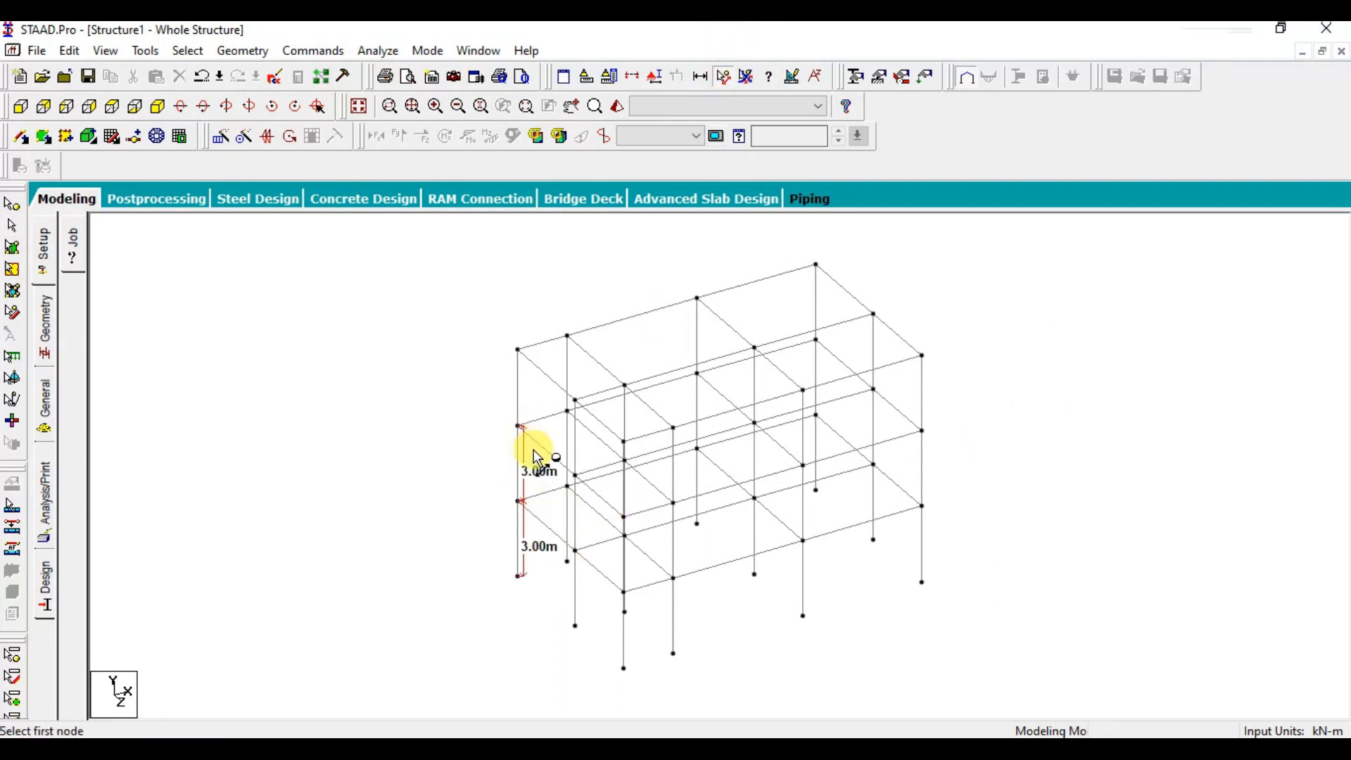
{"action": "left_click", "coordinate": [519, 350]}
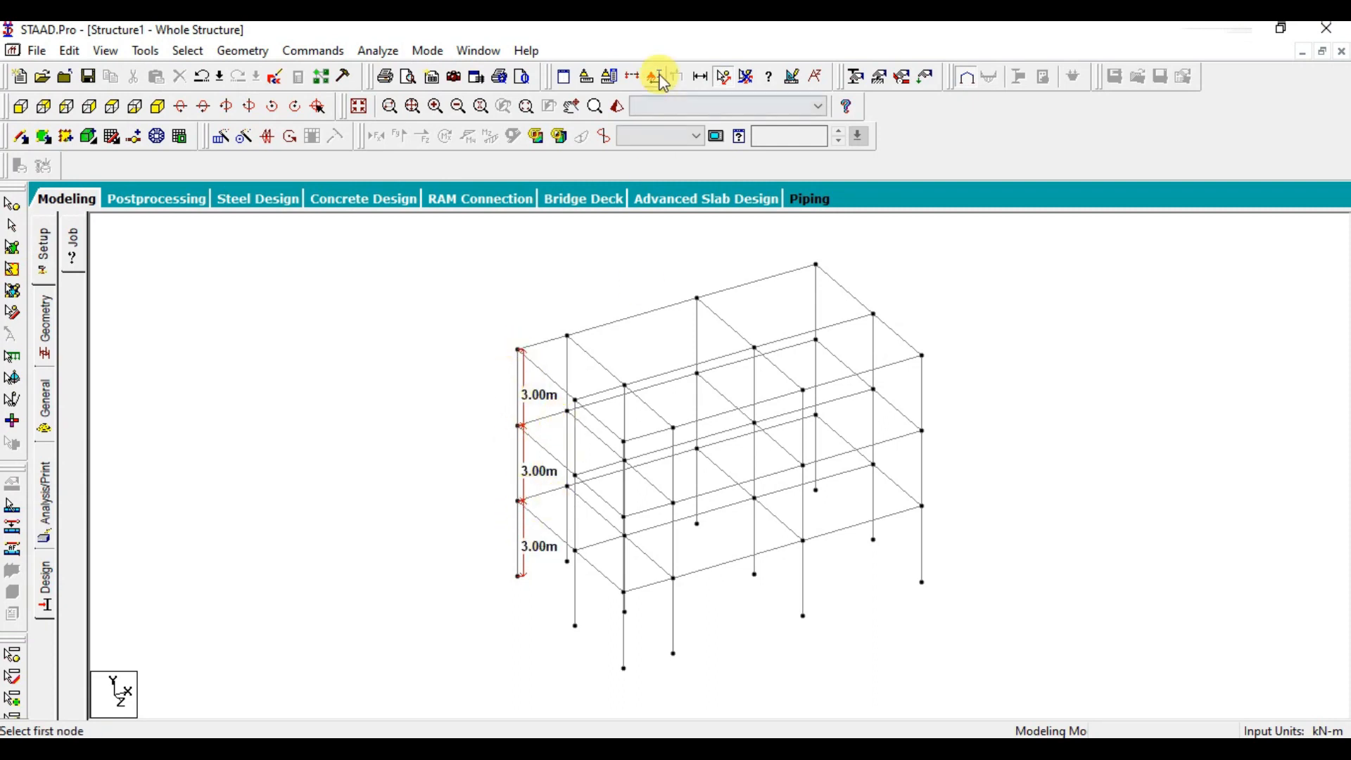
{"action": "left_click", "coordinate": [746, 77]}
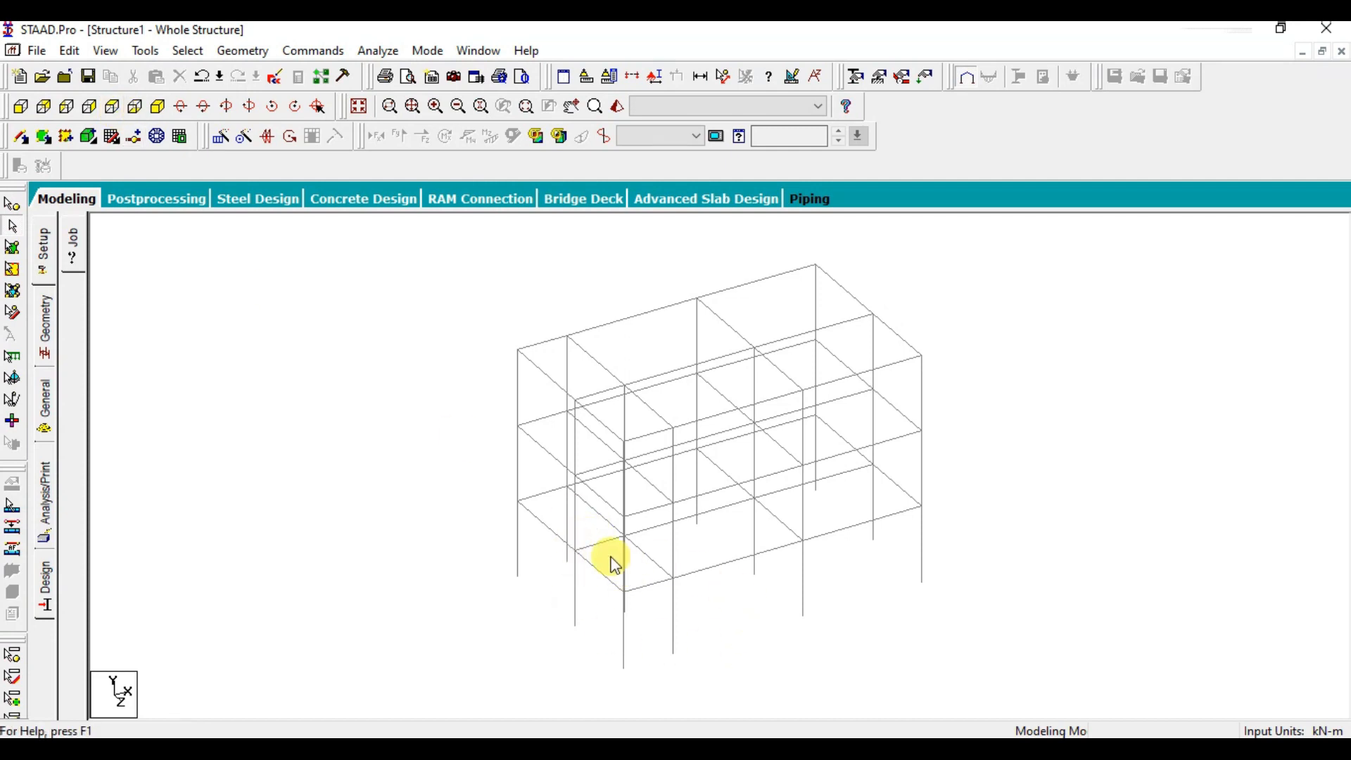
Delete the outer beams and corner columns of the narrow 1.98 by 3.96 m bay at all storeys, working in plan view.
{"action": "left_click", "coordinate": [112, 107]}
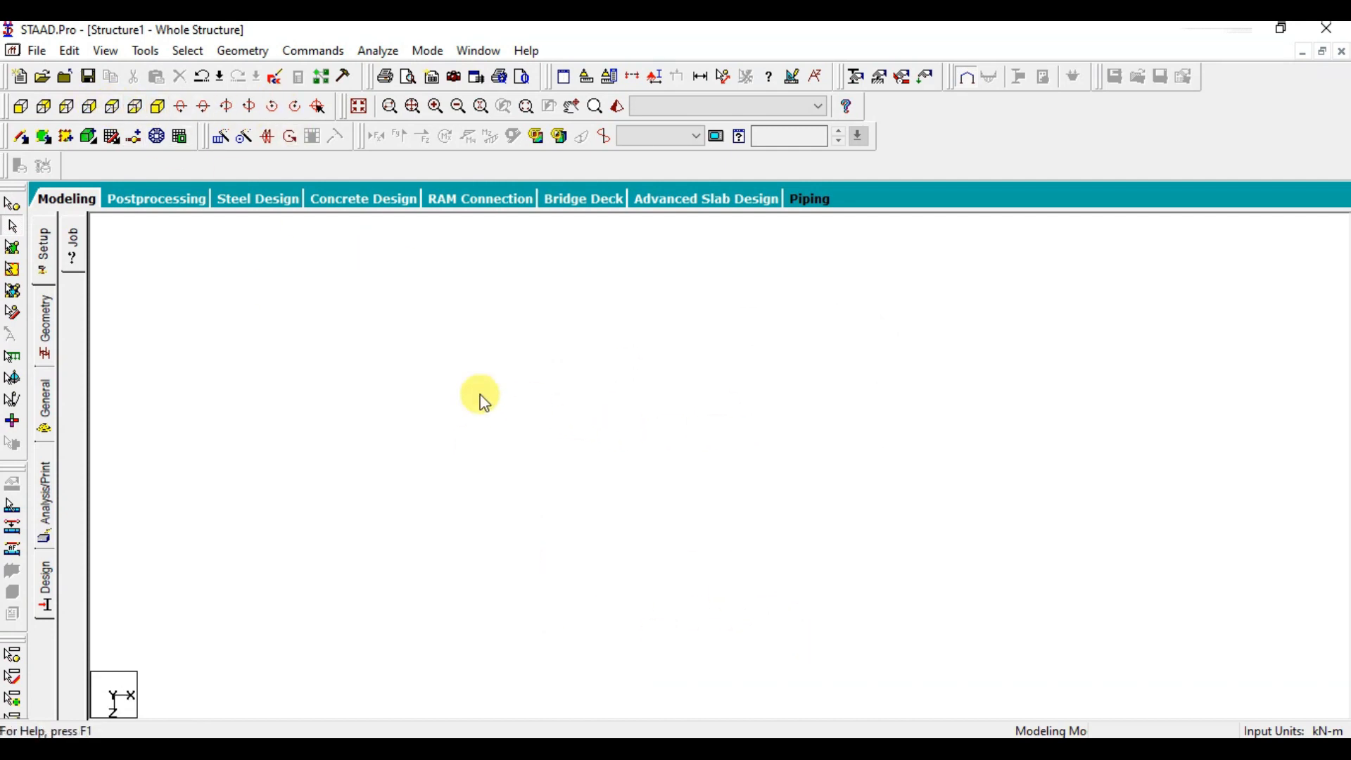
{"action": "scroll", "coordinate": [619, 440], "scroll_direction": "up", "scroll_amount": 1}
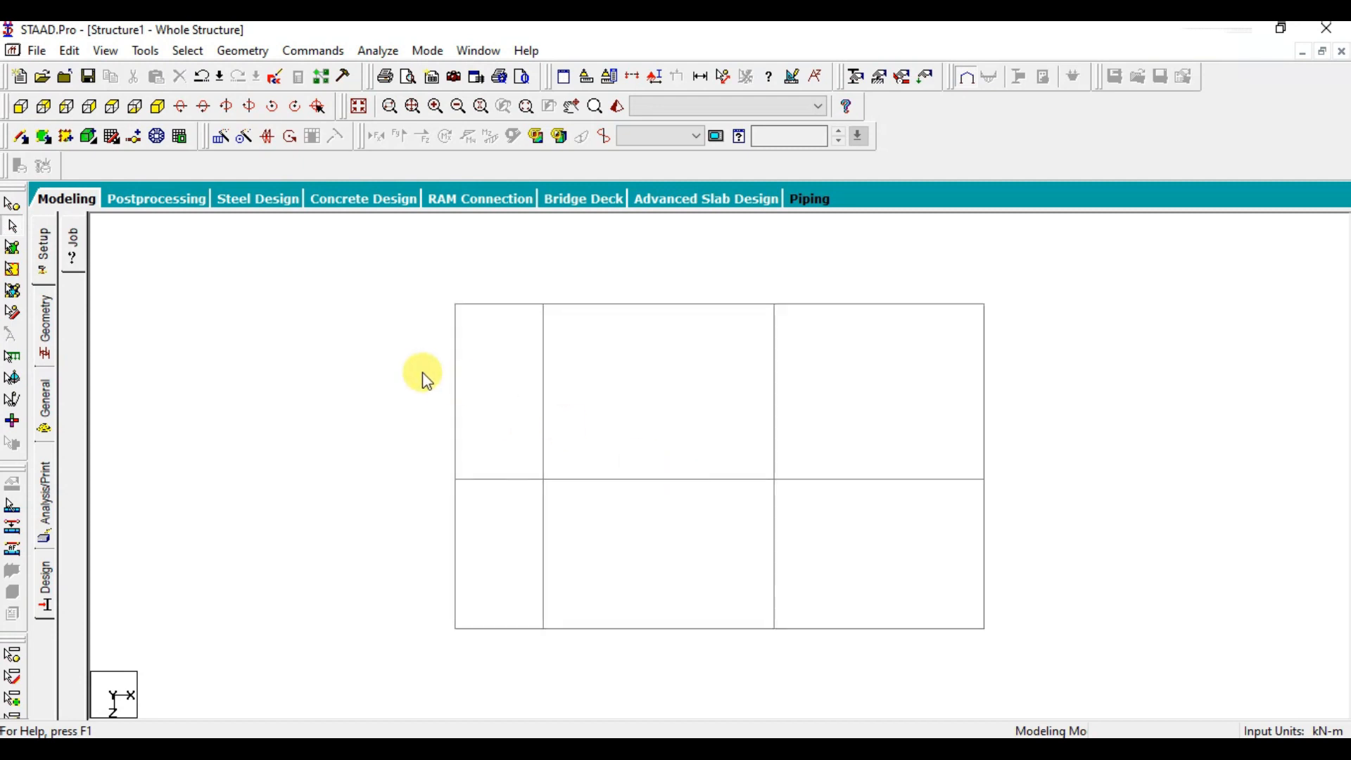
{"action": "scroll", "coordinate": [485, 398], "scroll_direction": "up", "scroll_amount": 1}
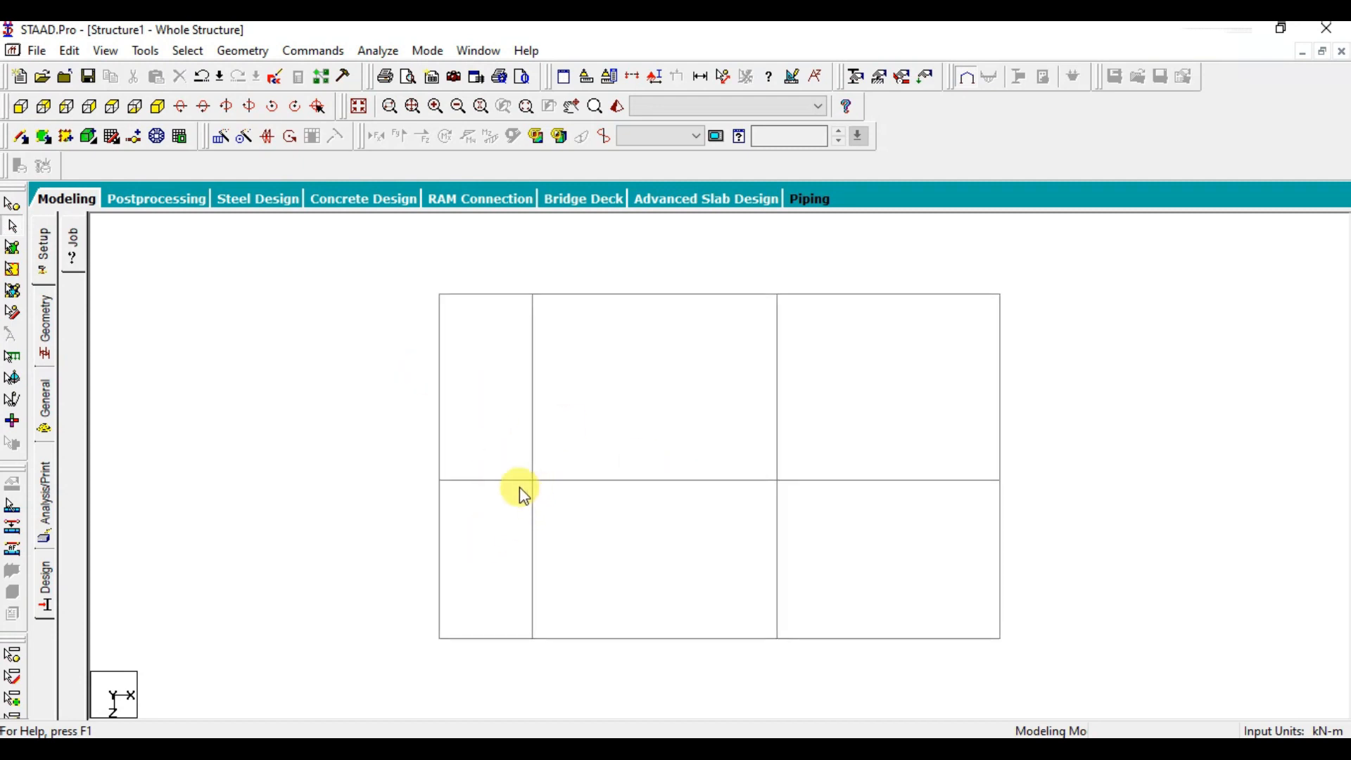
{"action": "left_click_drag", "start_coordinate": [499, 417], "coordinate": [367, 248]}
{"action": "key", "text": "Delete"}
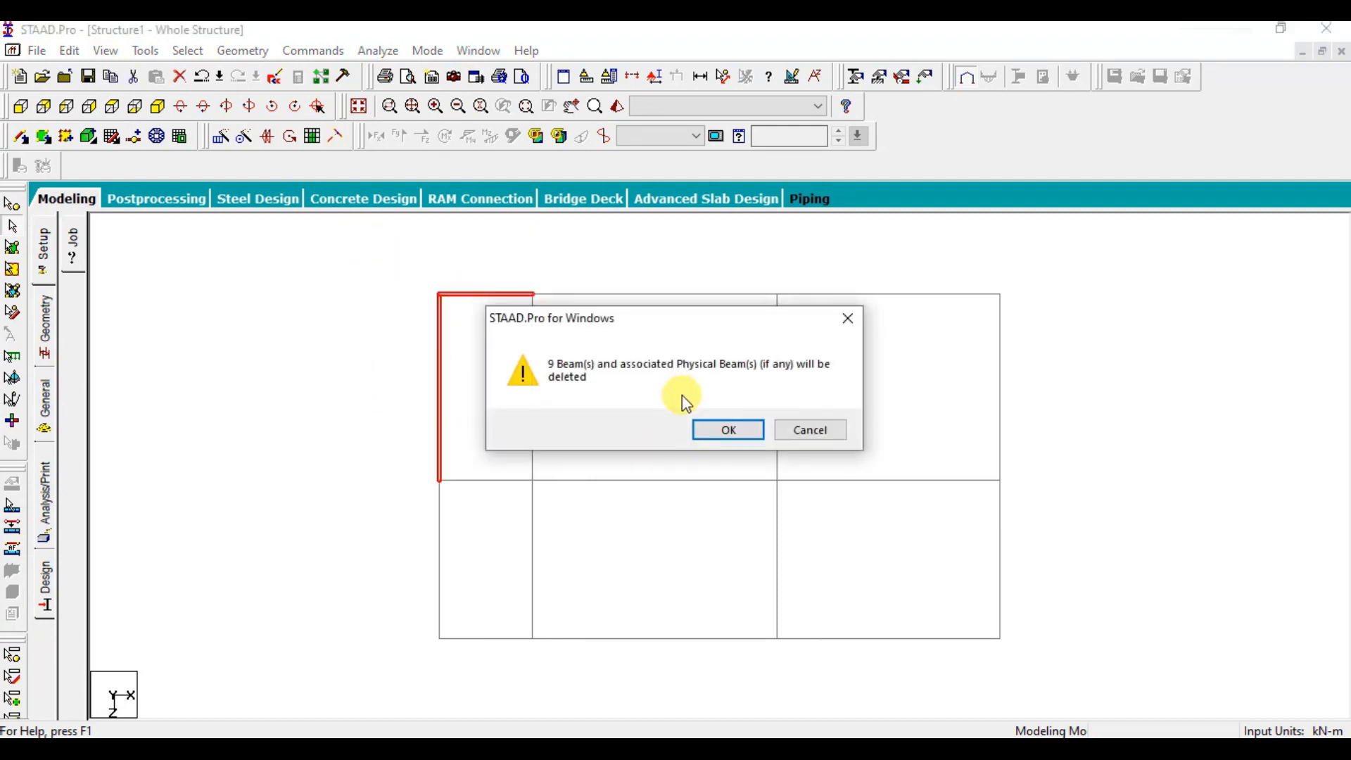
{"action": "left_click", "coordinate": [706, 434]}
{"action": "left_click", "coordinate": [714, 427]}
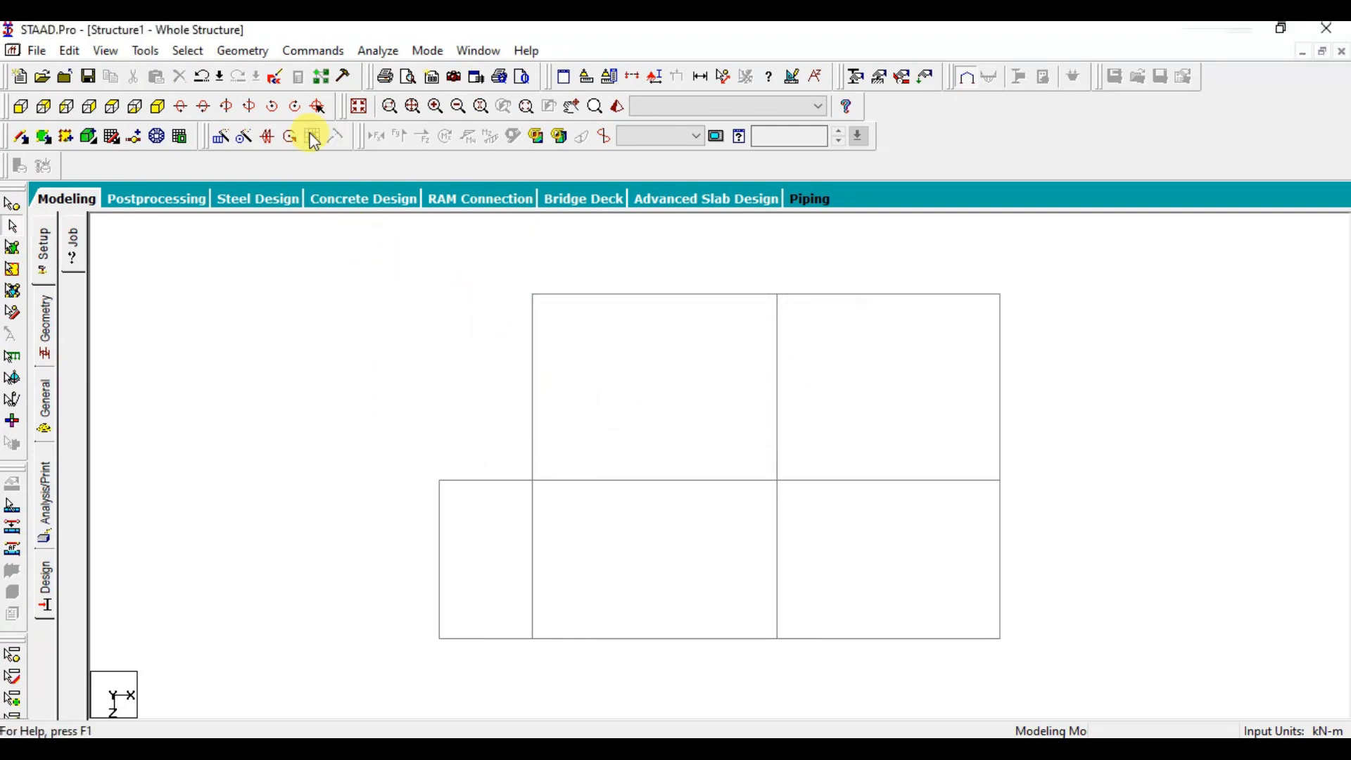
Examine the trimmed frame in isometric view, rotating it to check the removed corner bay against the framing plan.
{"action": "left_click", "coordinate": [359, 106]}
{"action": "scroll", "coordinate": [696, 504], "scroll_direction": "up", "scroll_amount": 1}
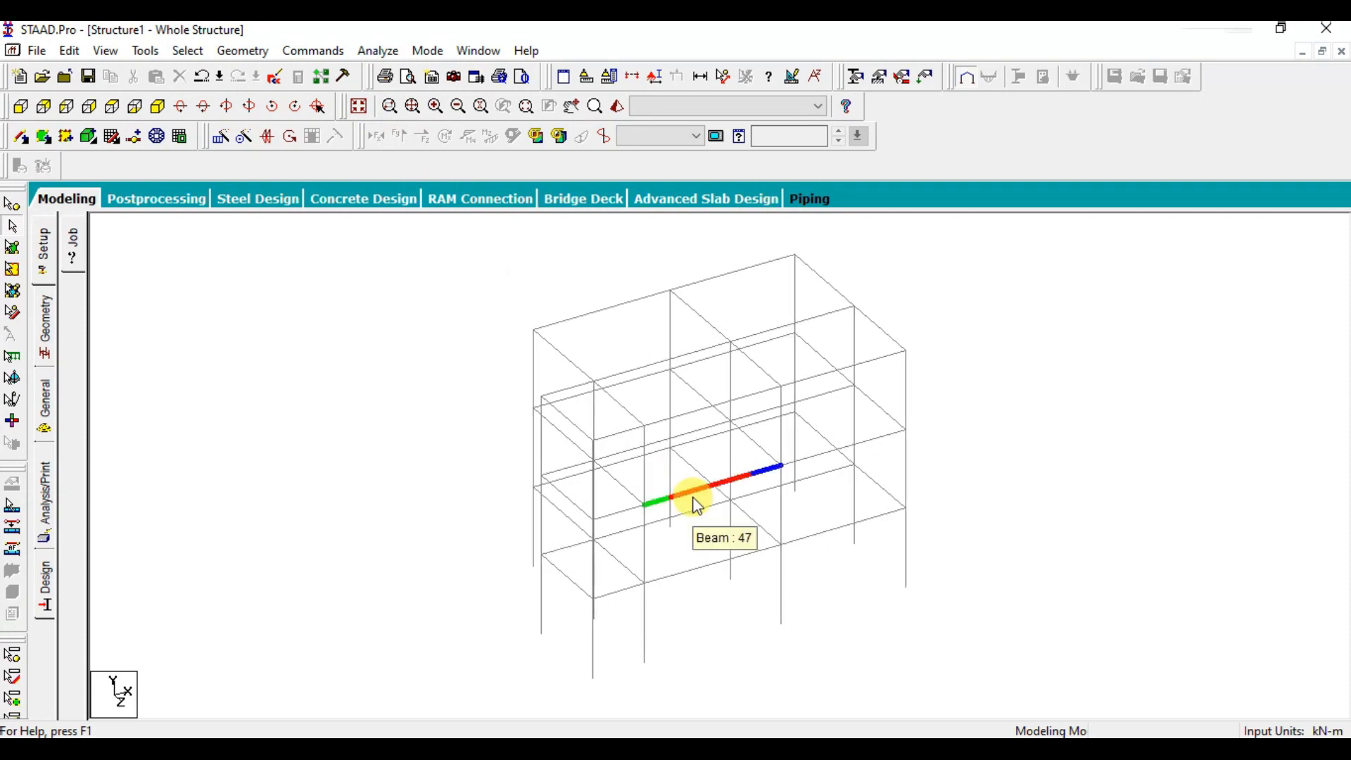
{"action": "key", "text": "Left"}
{"action": "key", "text": "Right"}
{"action": "key", "text": "Right"}
{"action": "key", "text": "Right"}
{"action": "key", "text": "Right"}
{"action": "key", "text": "Right"}
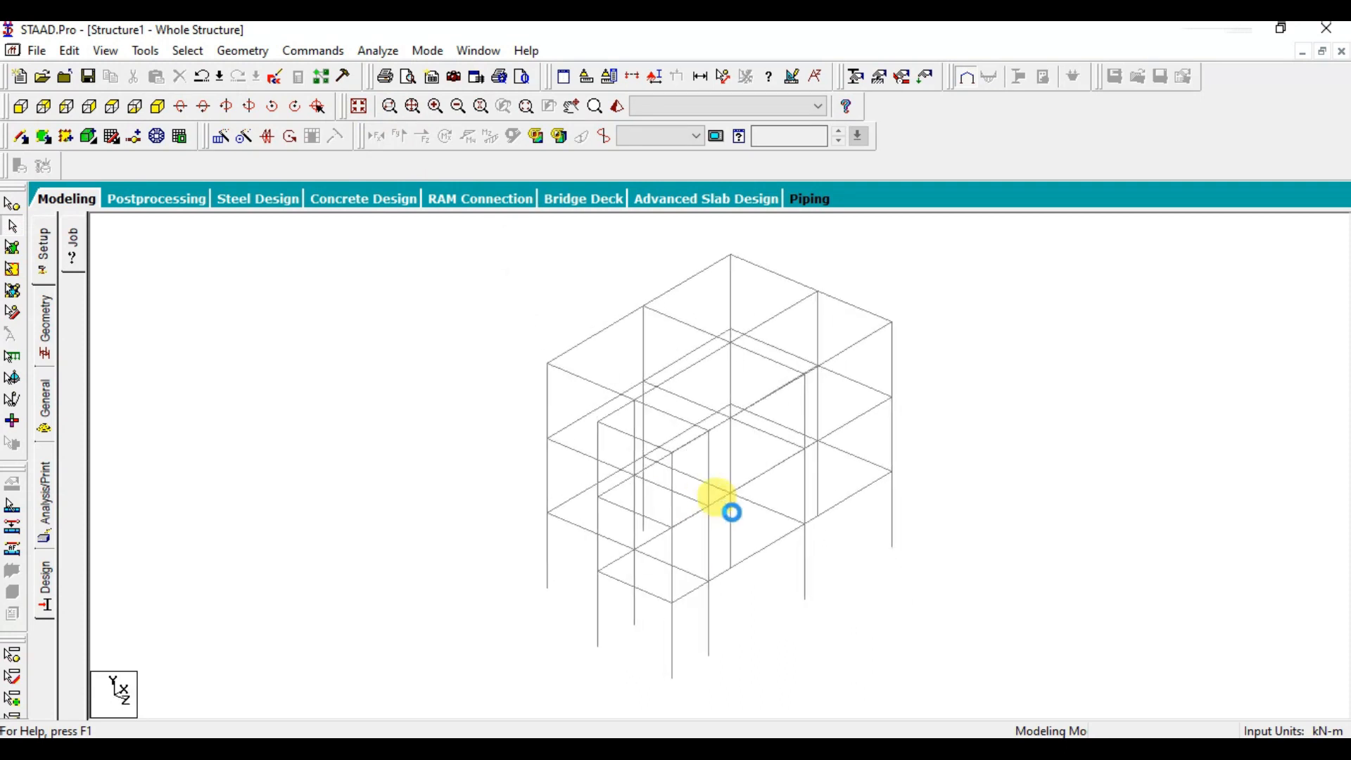
{"action": "key", "text": "Right"}
{"action": "key", "text": "Right"}
{"action": "key", "text": "Right"}
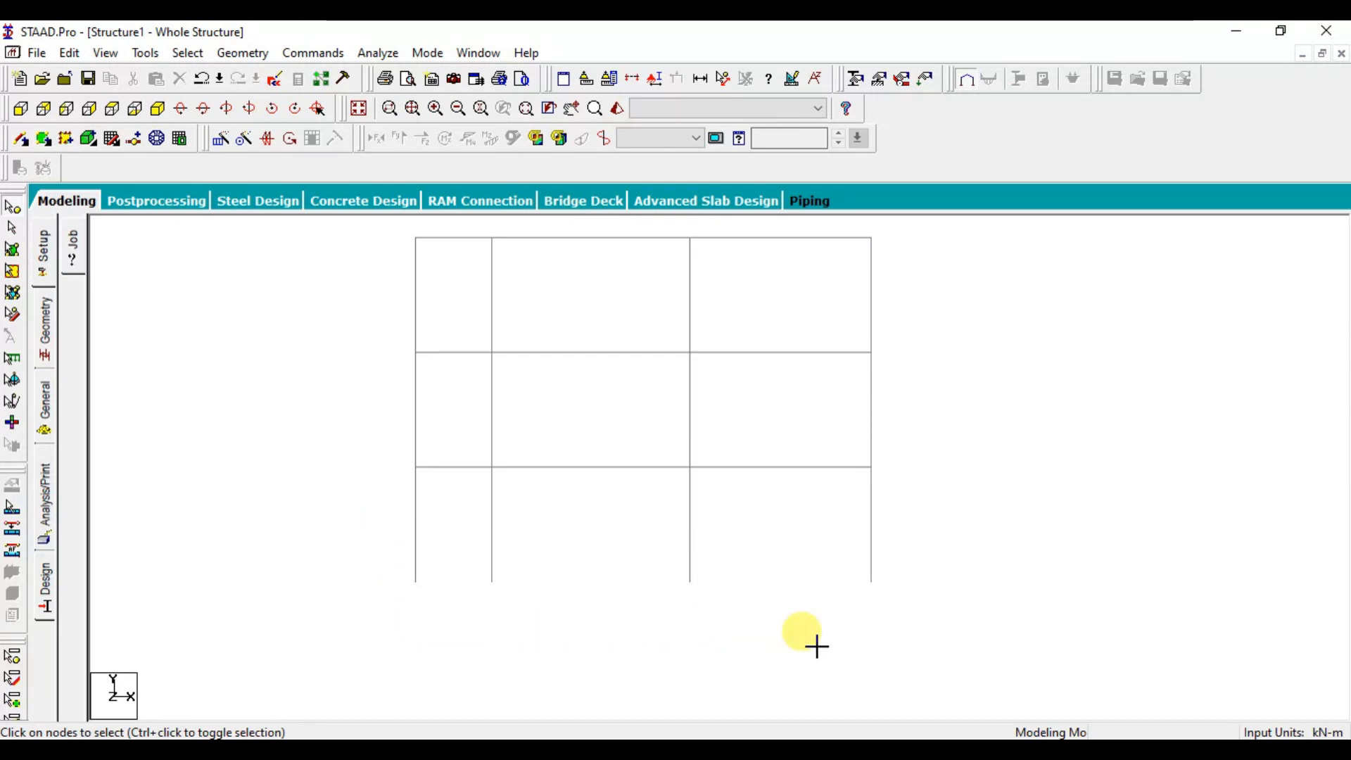
Copy all column base nodes downward with 3D Repeat, using global direction Y, 1 step and -2.1 m spacing.
{"action": "left_click_drag", "start_coordinate": [816, 646], "coordinate": [1023, 656]}
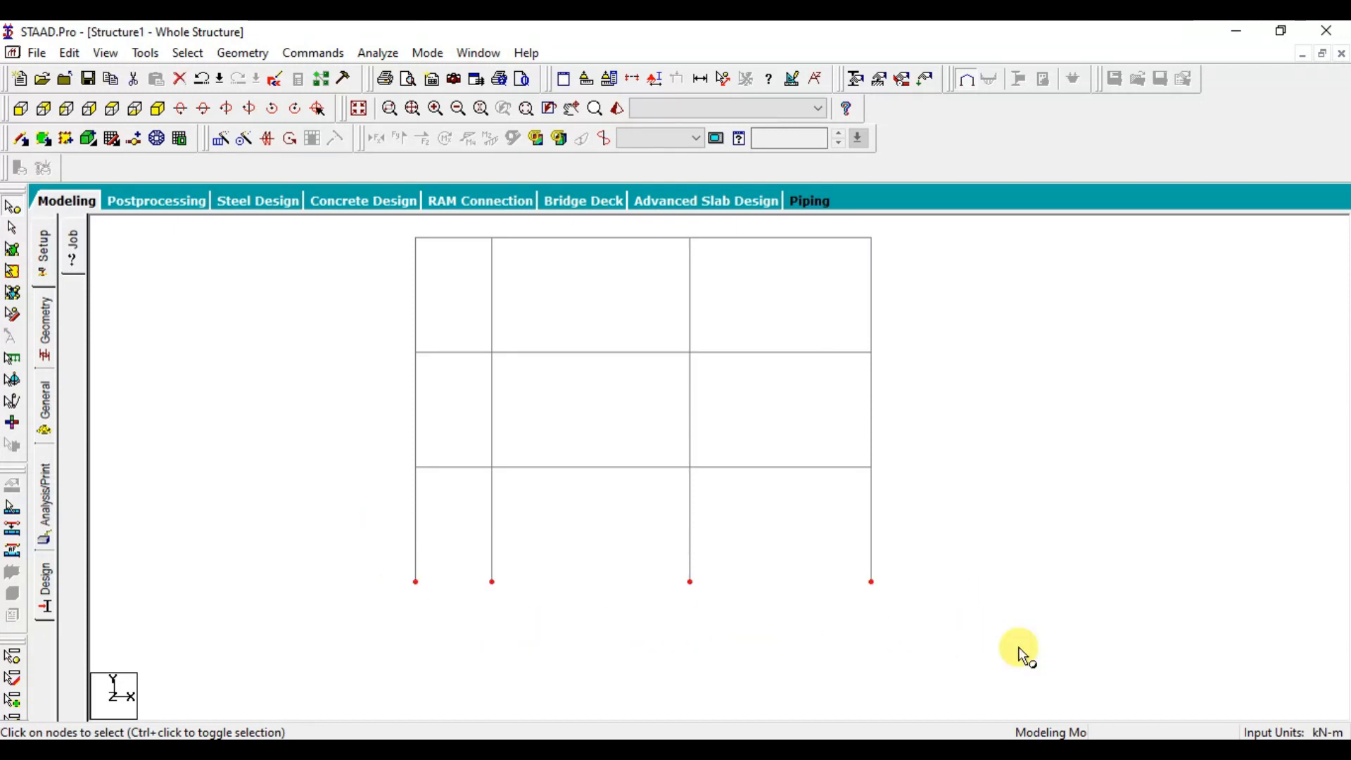
{"action": "left_click", "coordinate": [221, 142]}
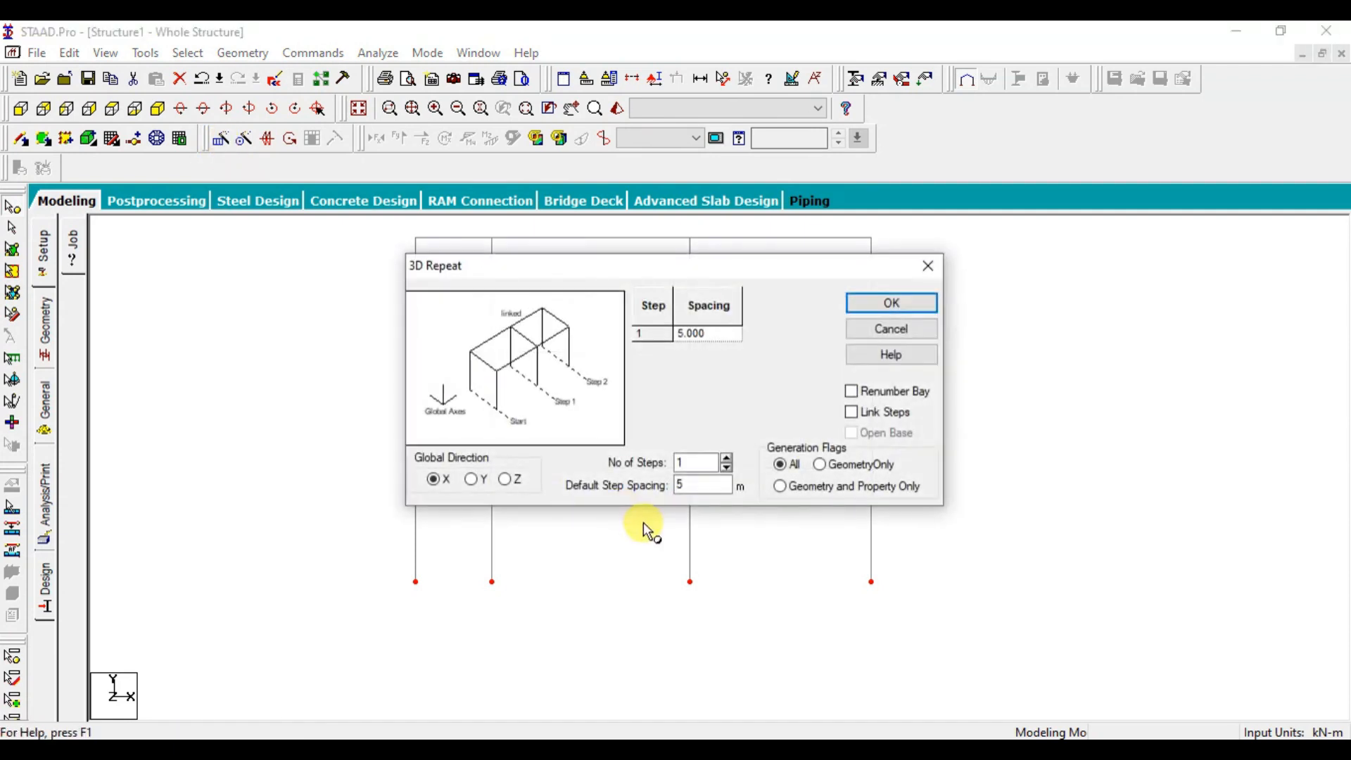
{"action": "left_click", "coordinate": [472, 481]}
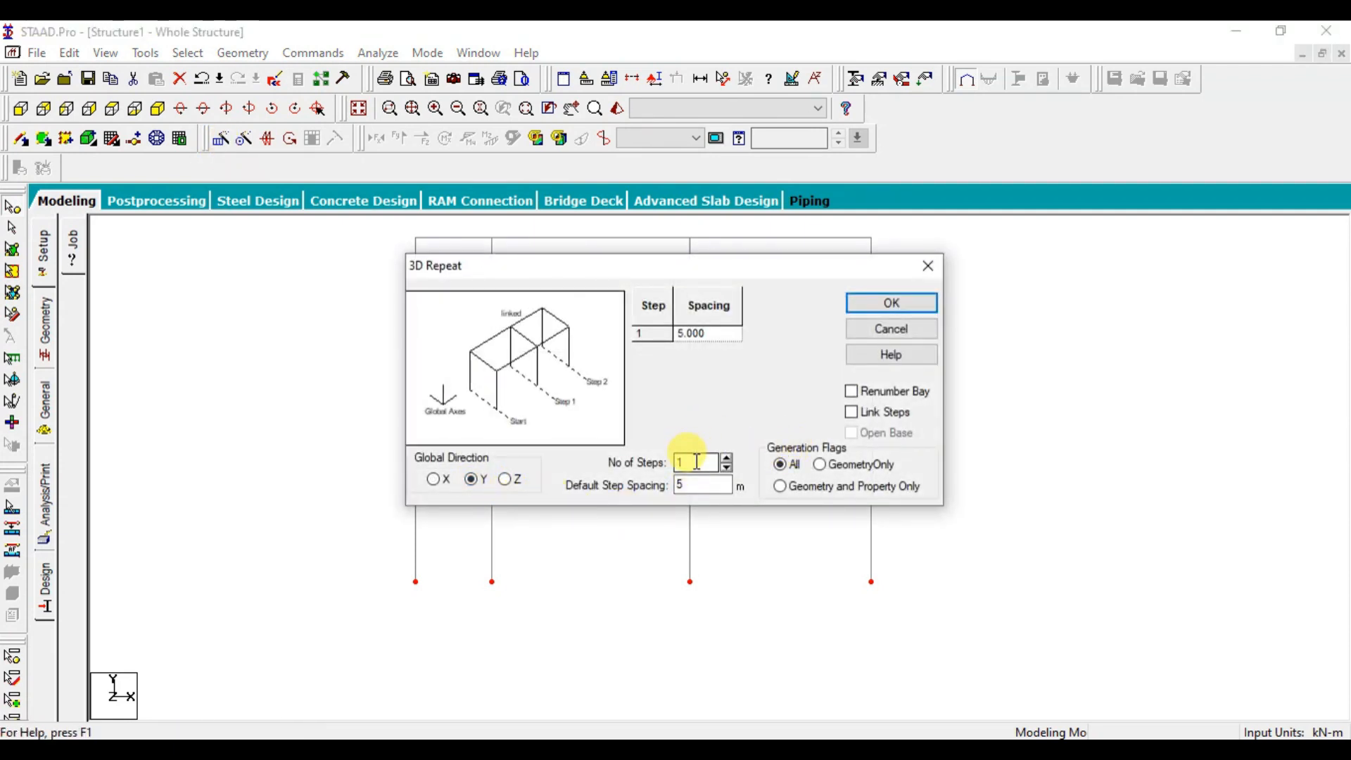
{"action": "key", "text": "Tab"}
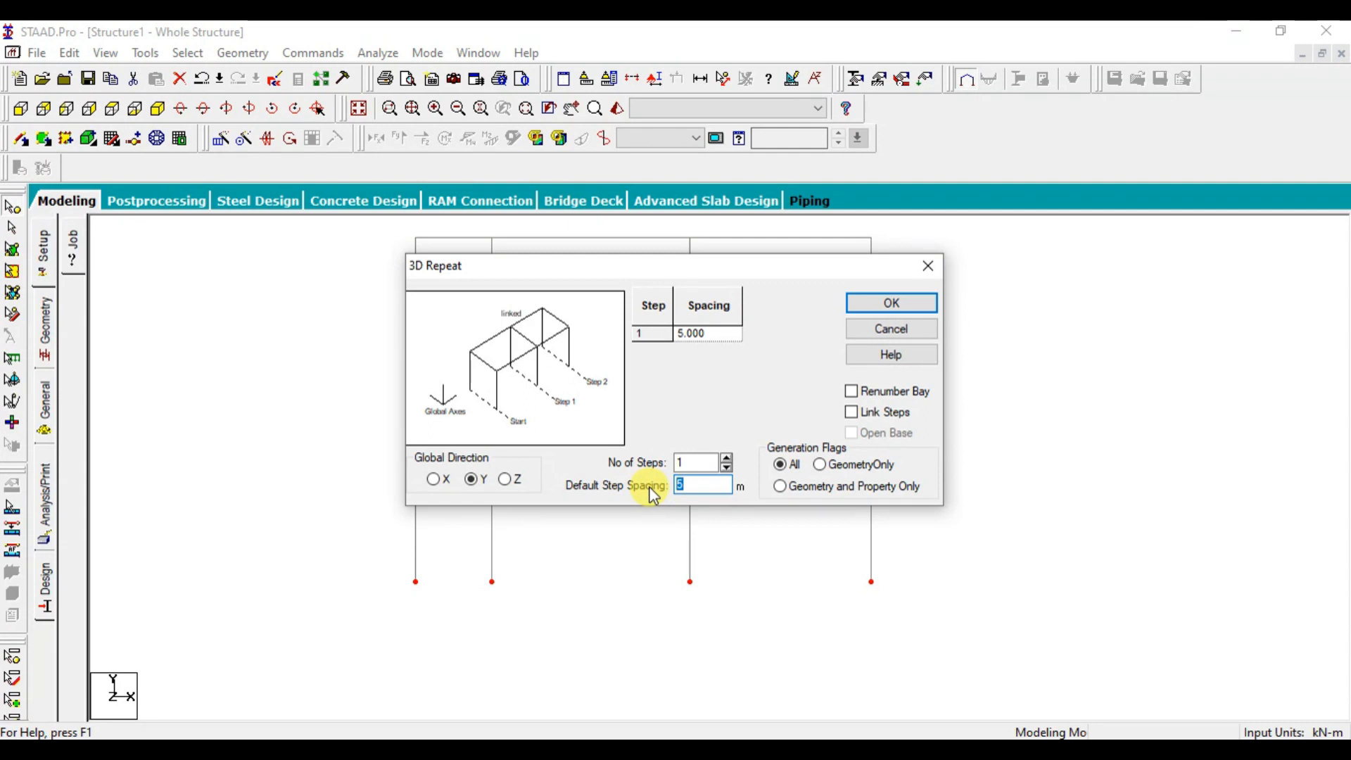
{"action": "key", "text": "BackSpace"}
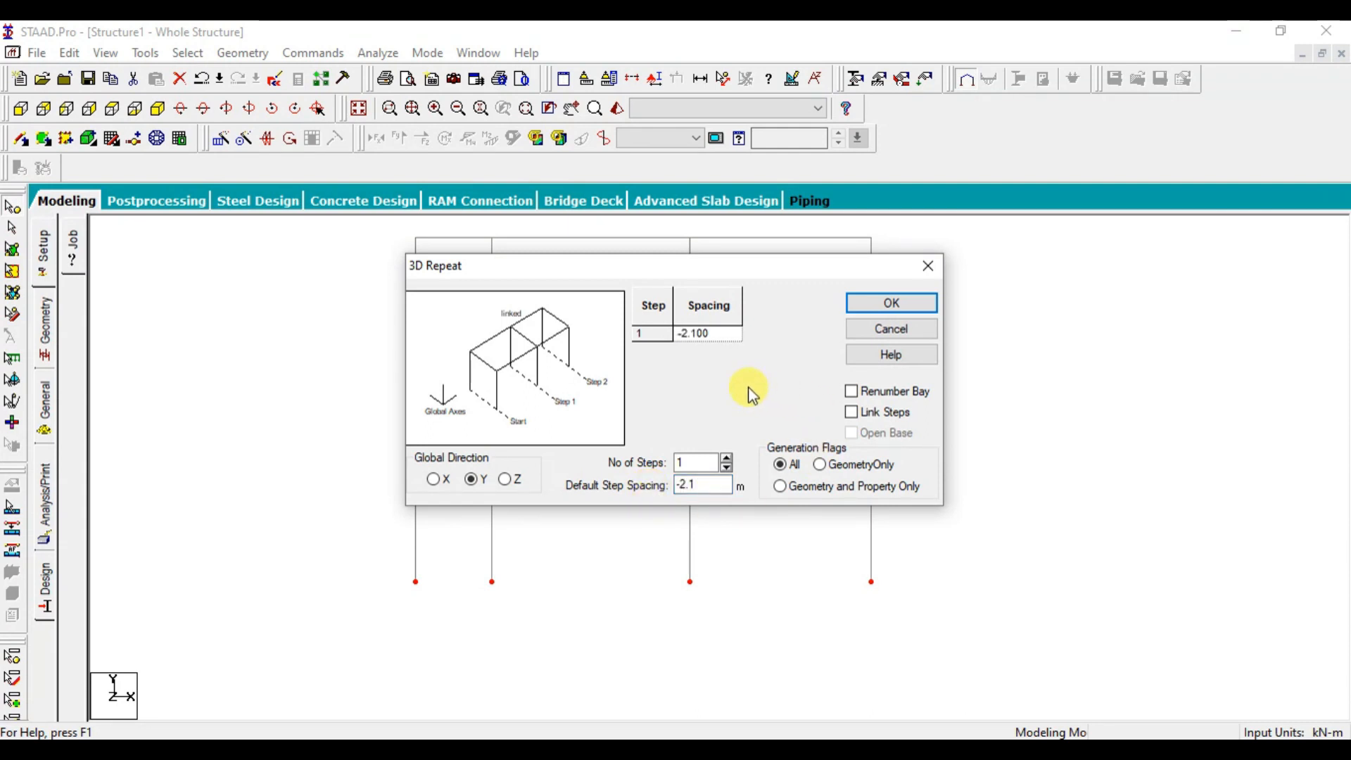
{"action": "left_click", "coordinate": [870, 310]}
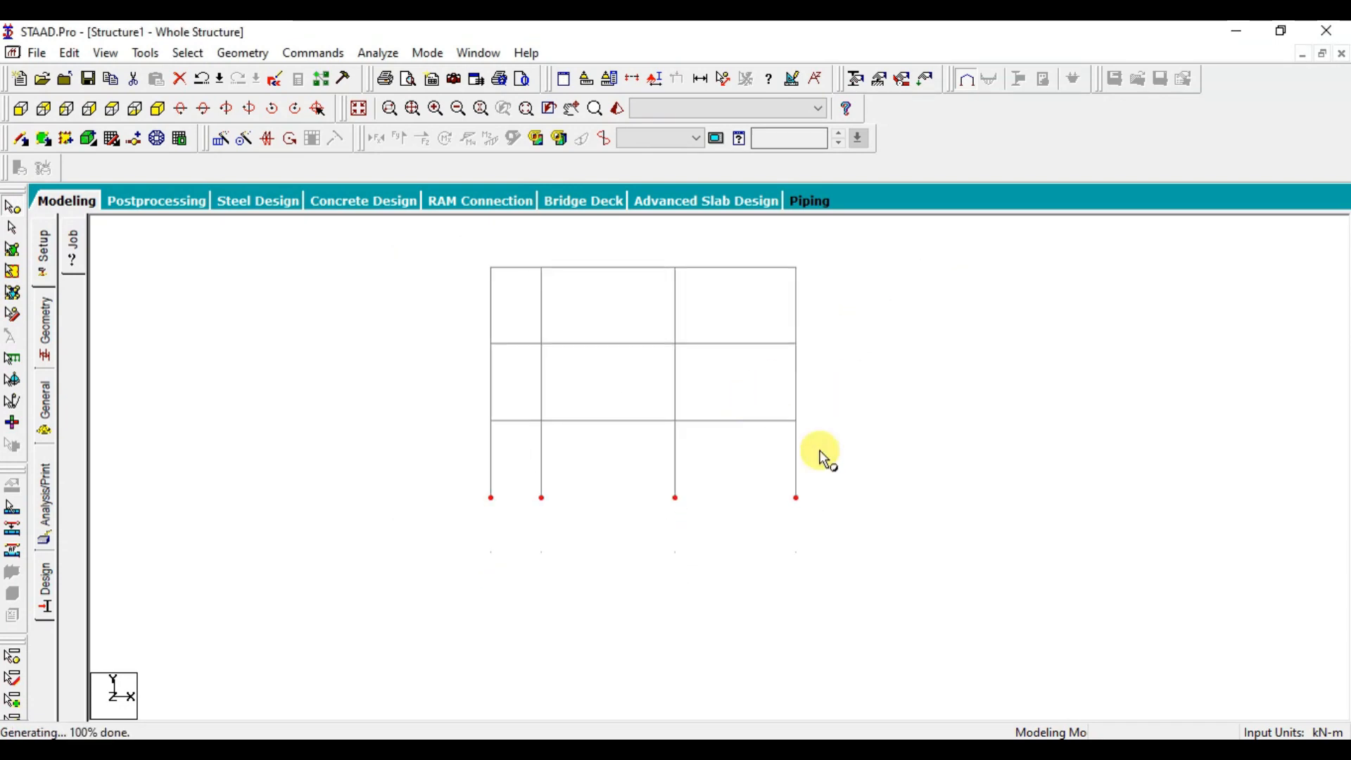
Draw column members from the four copied lower nodes up to the existing column bases in the front elevation.
{"action": "left_click_drag", "start_coordinate": [456, 527], "coordinate": [884, 613]}
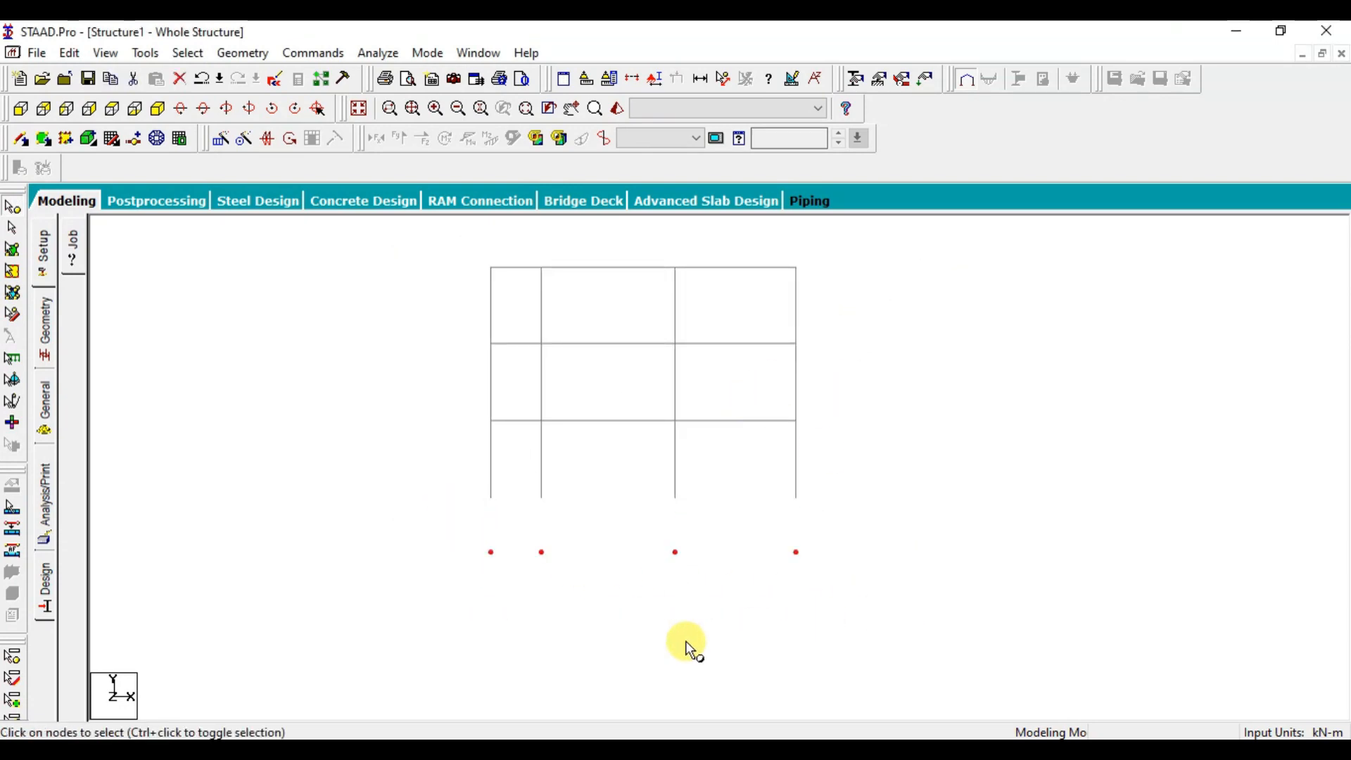
{"action": "scroll", "coordinate": [703, 638], "scroll_direction": "up", "scroll_amount": 2}
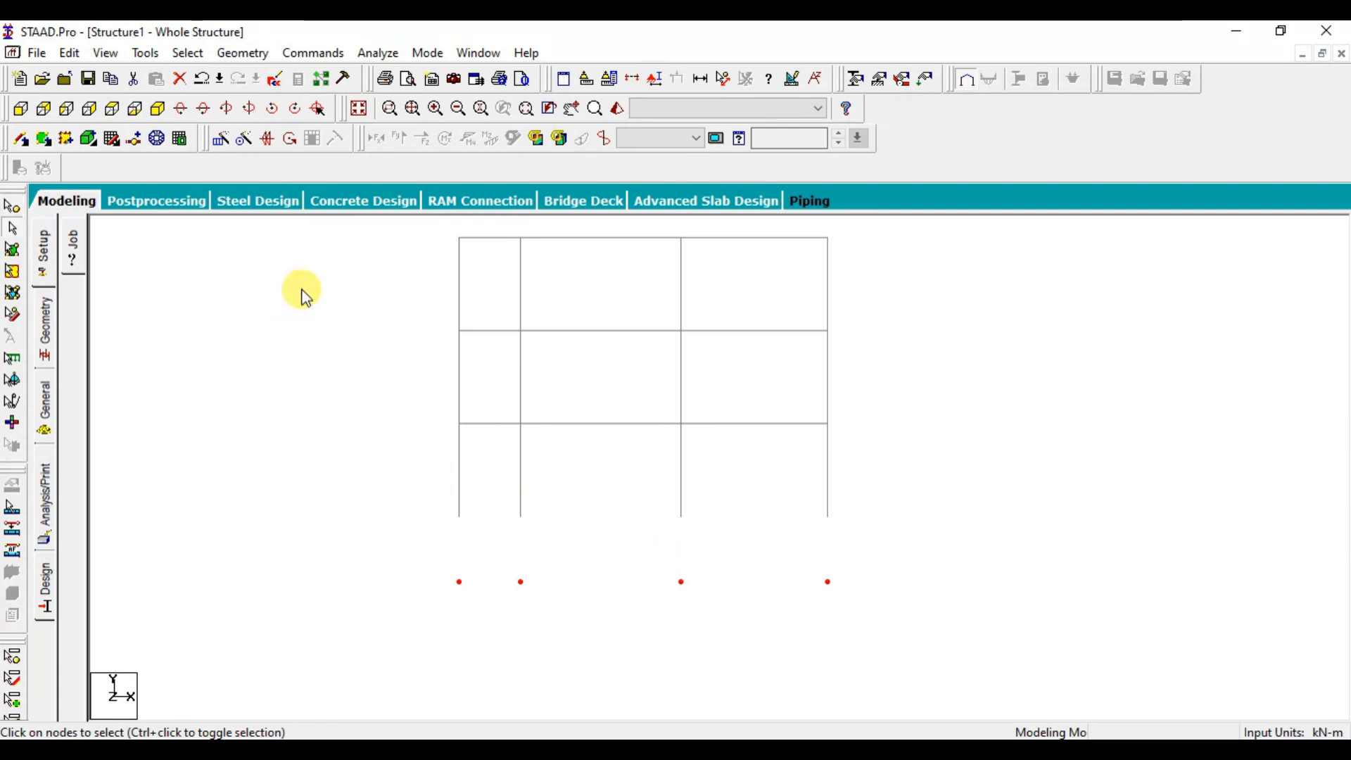
{"action": "left_click", "coordinate": [21, 139]}
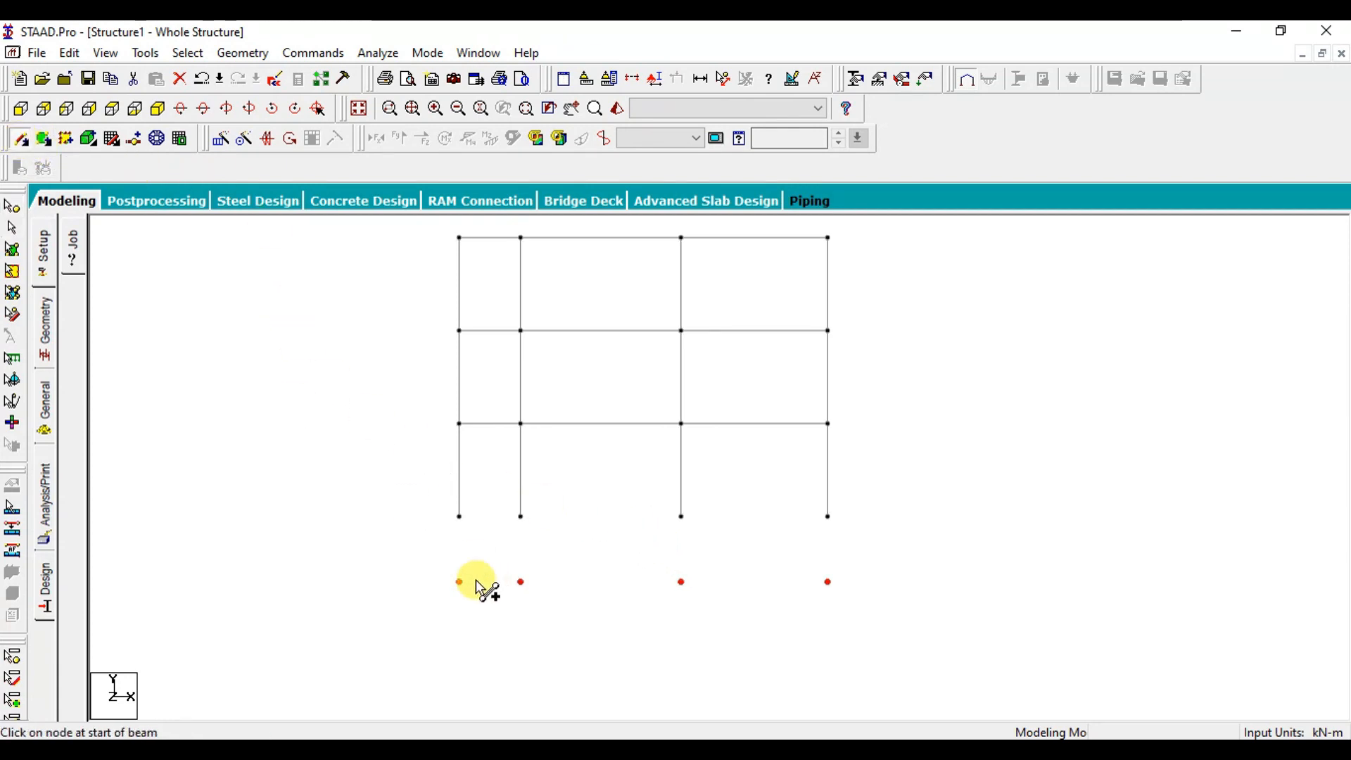
{"action": "left_click_drag", "start_coordinate": [459, 582], "coordinate": [478, 512]}
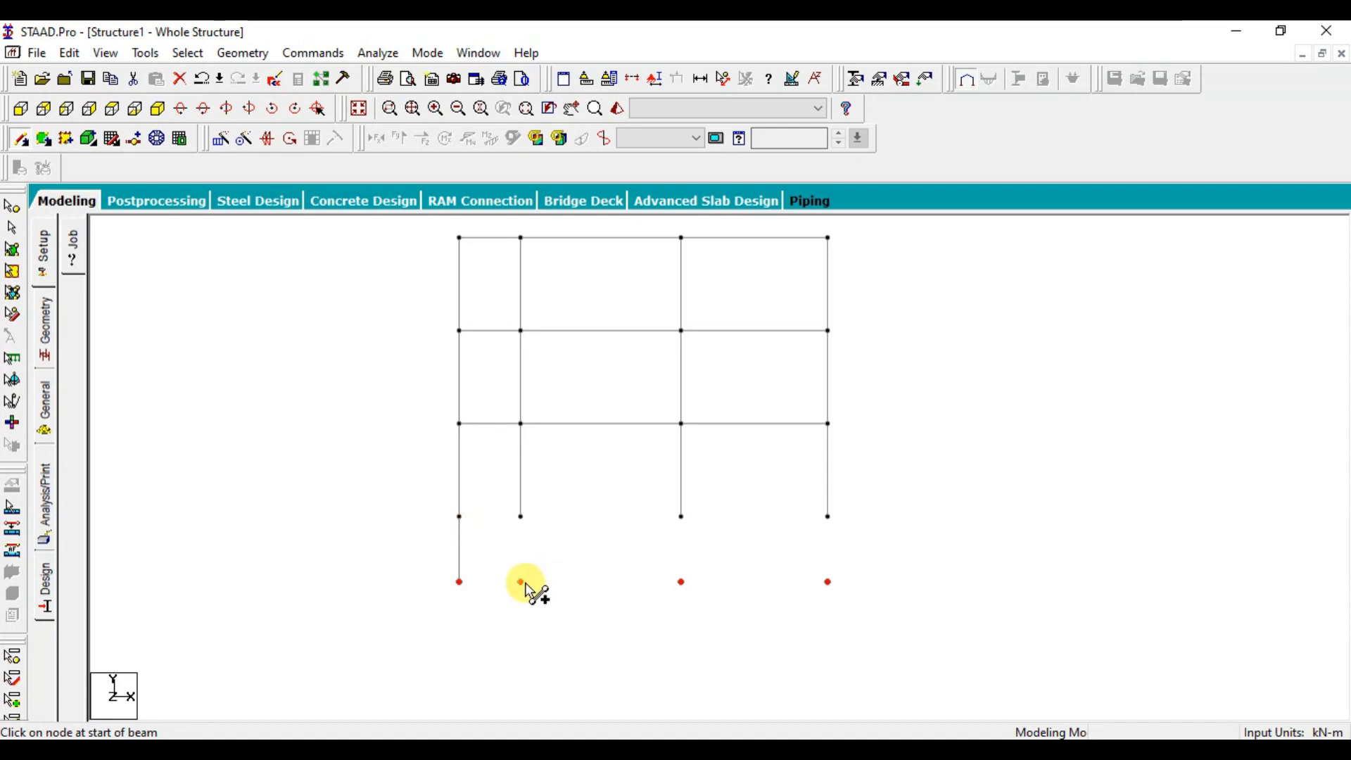
{"action": "left_click_drag", "start_coordinate": [520, 582], "coordinate": [521, 517]}
{"action": "left_click_drag", "start_coordinate": [680, 582], "coordinate": [681, 518]}
{"action": "left_click_drag", "start_coordinate": [828, 582], "coordinate": [828, 517]}
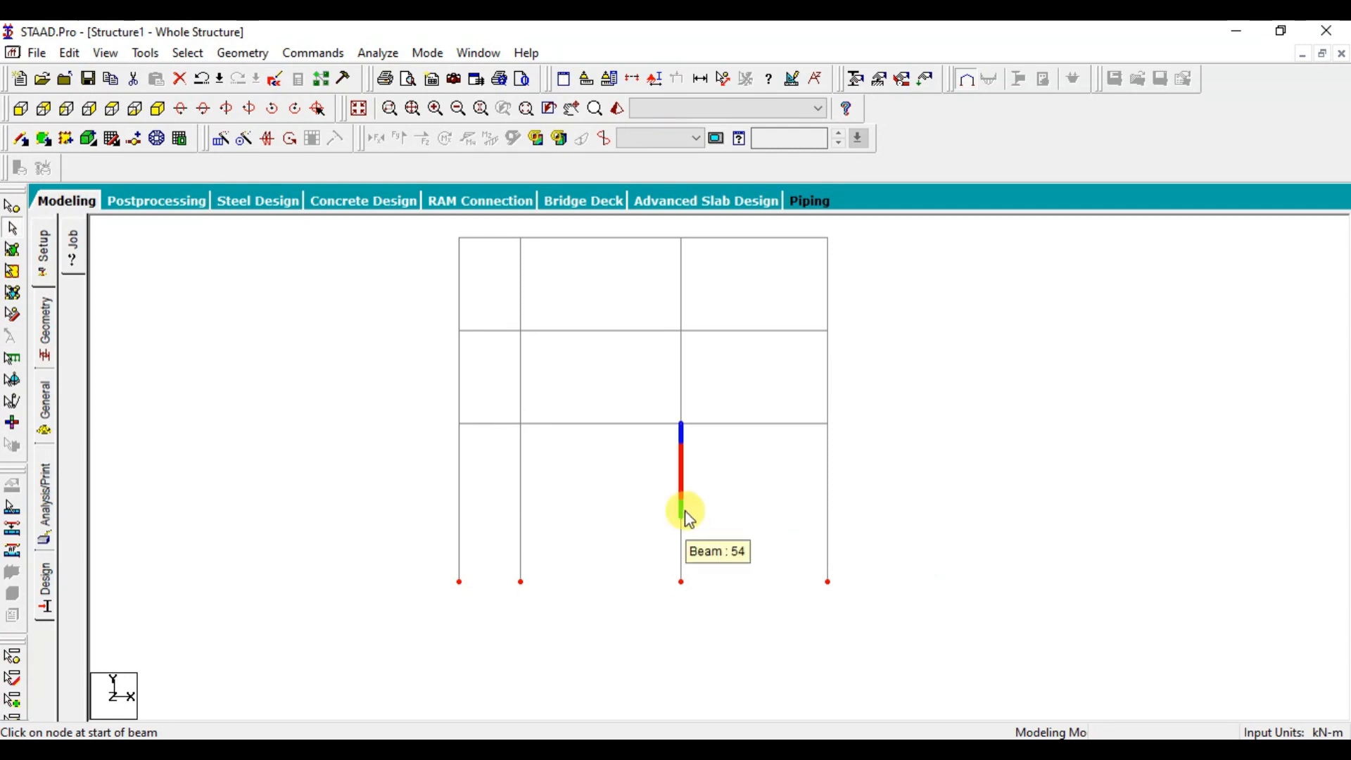
{"action": "left_click_drag", "start_coordinate": [409, 382], "coordinate": [965, 497]}
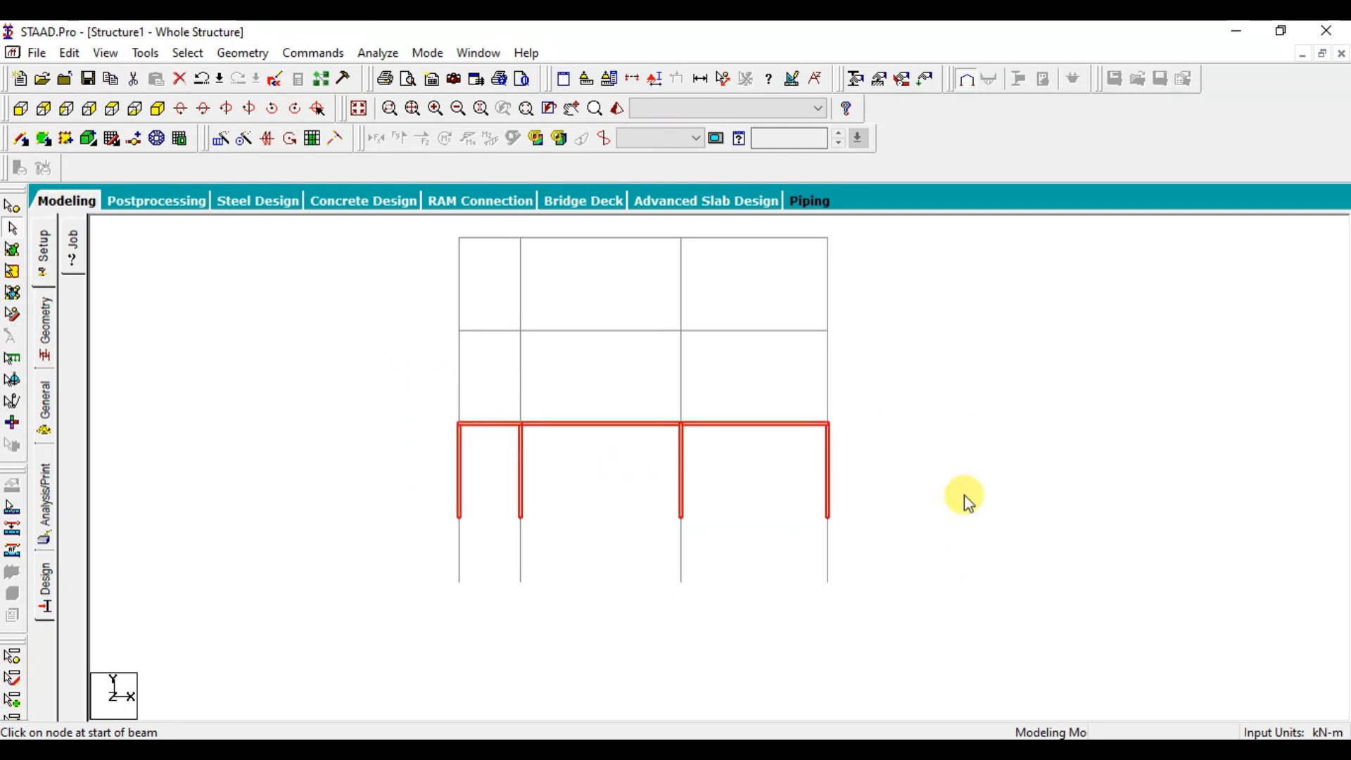
{"action": "left_click", "coordinate": [918, 464]}
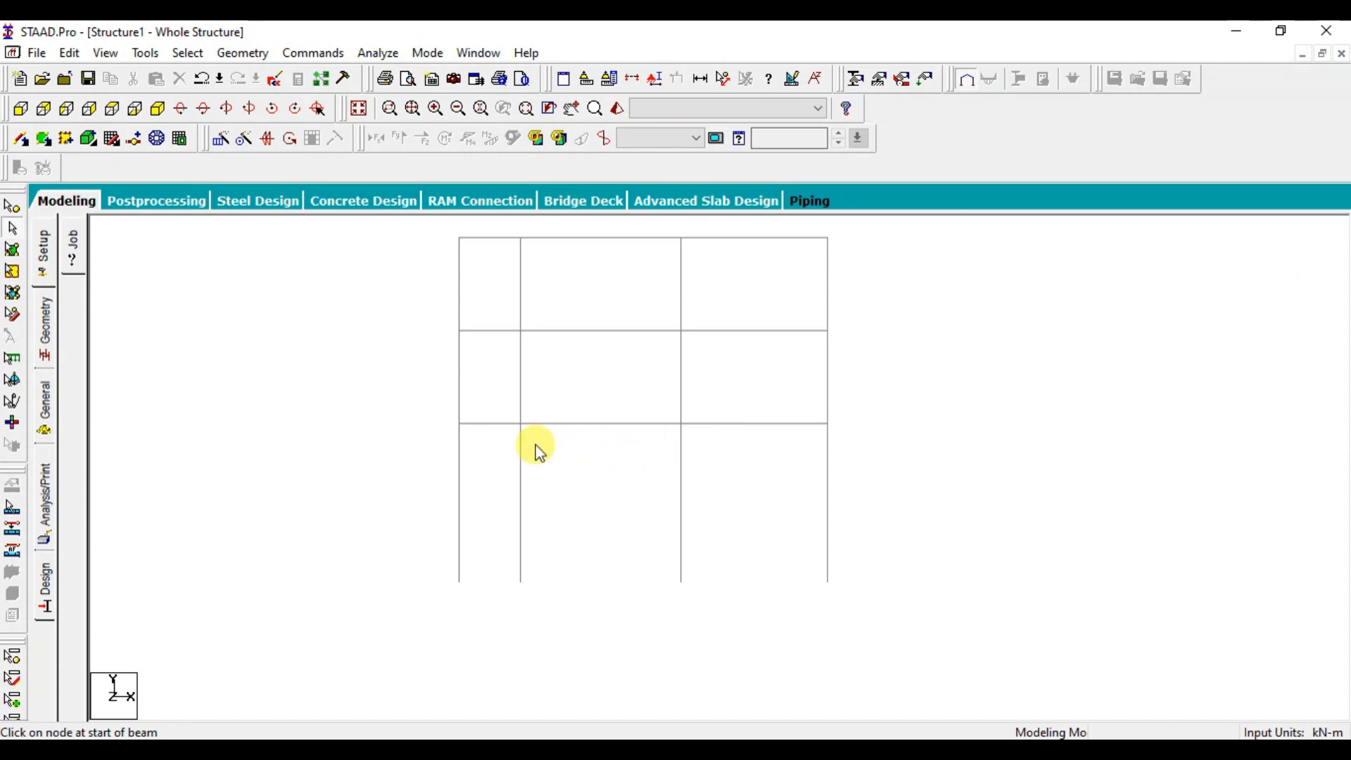
{"action": "left_click", "coordinate": [21, 139]}
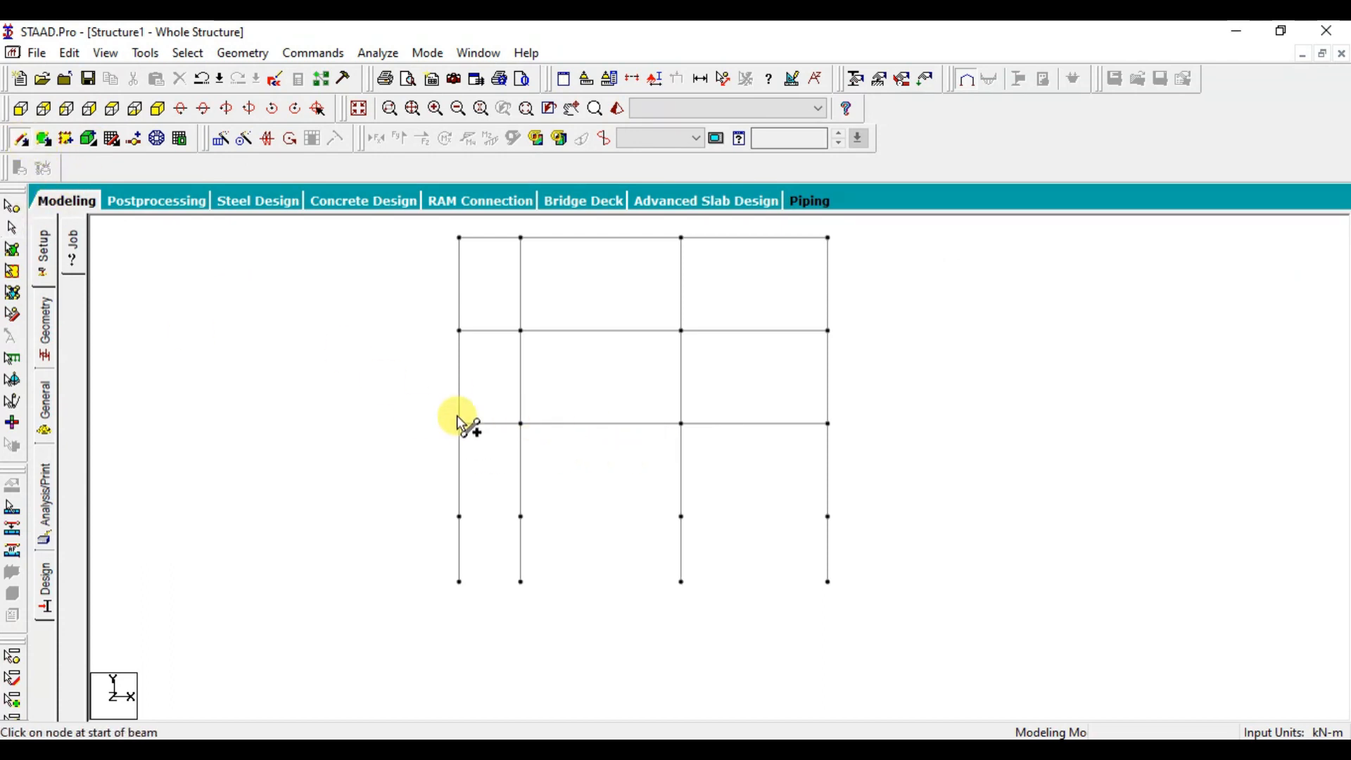
{"action": "left_click", "coordinate": [12, 205]}
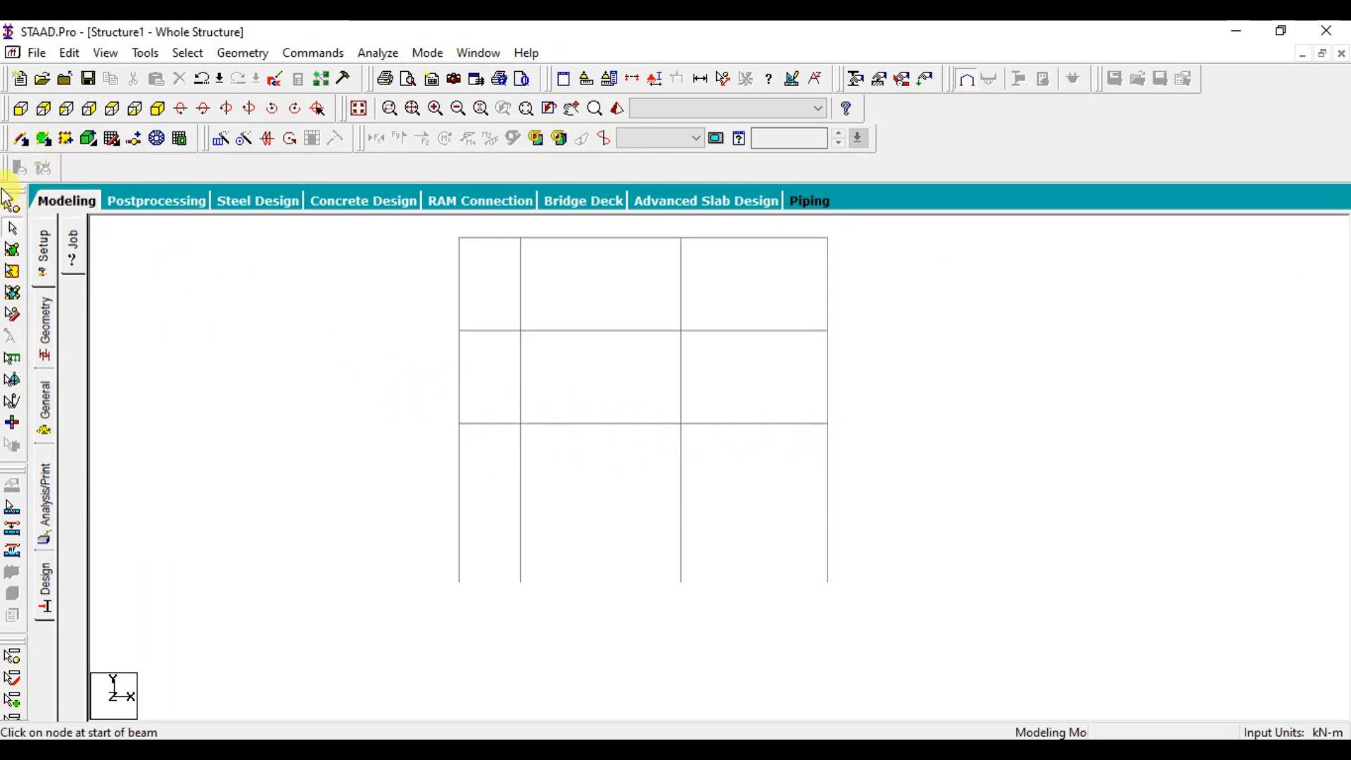
{"action": "left_click_drag", "start_coordinate": [429, 395], "coordinate": [971, 481]}
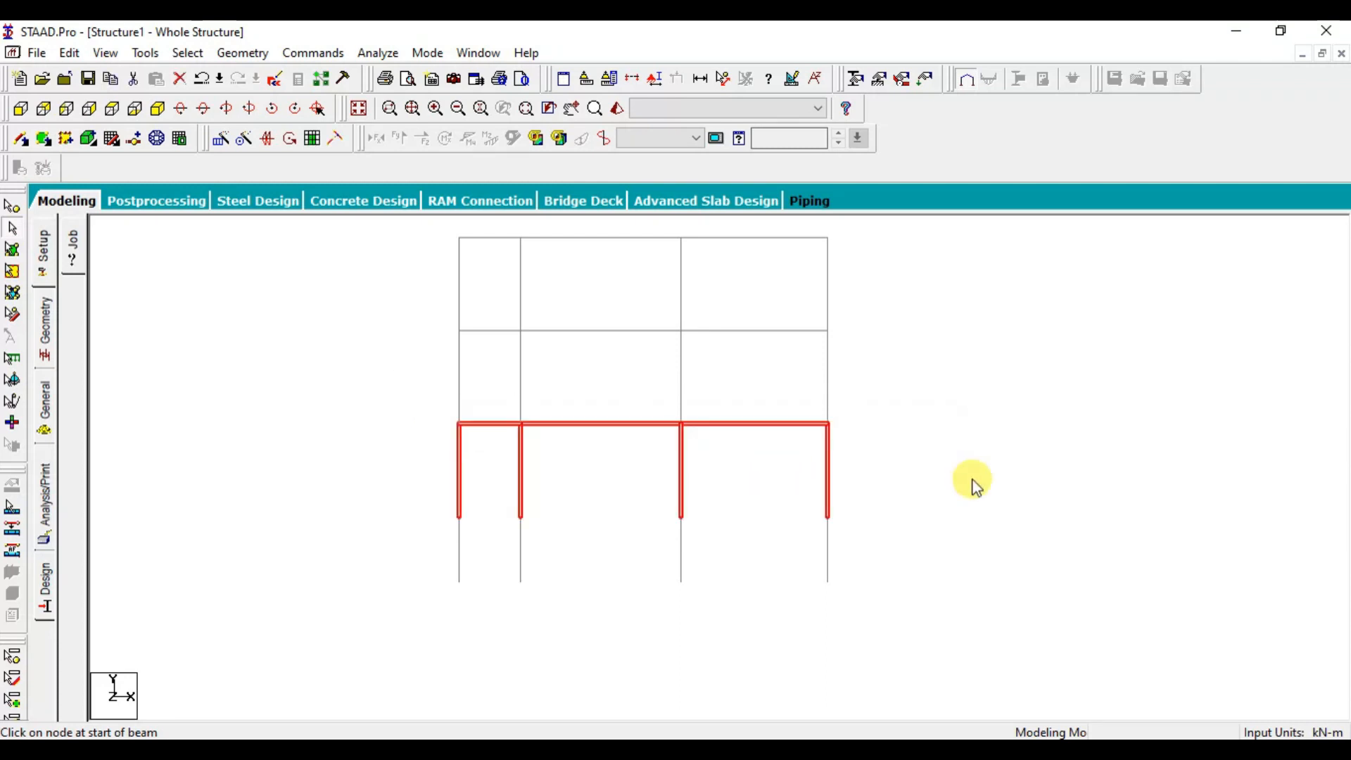
{"action": "left_click", "coordinate": [959, 474]}
Copy all beams of the lowest floor level down to the column bases with 3D Repeat, using global direction Y, 1 step and -3 m spacing.
{"action": "left_click_drag", "start_coordinate": [875, 466], "coordinate": [403, 343]}
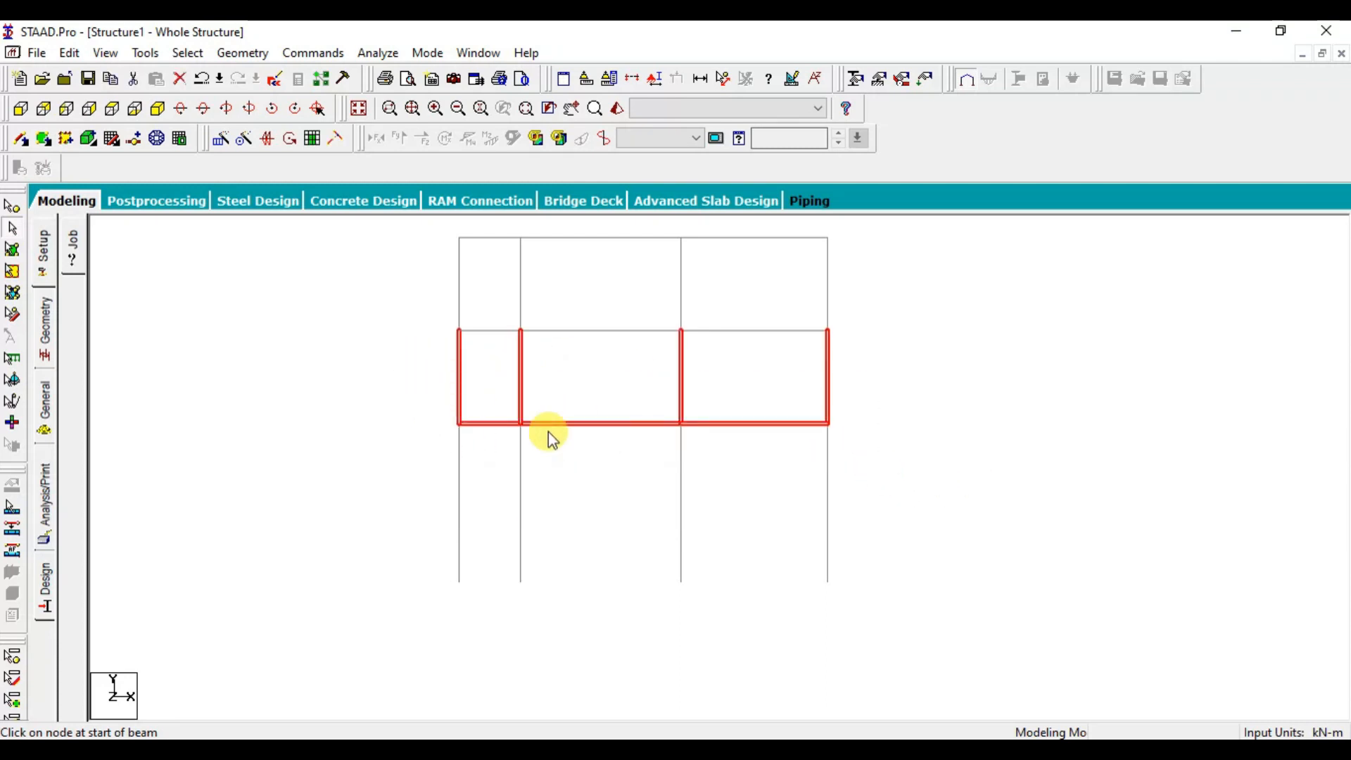
{"action": "left_click", "coordinate": [717, 425]}
{"action": "left_click", "coordinate": [598, 425], "text": "ctrl"}
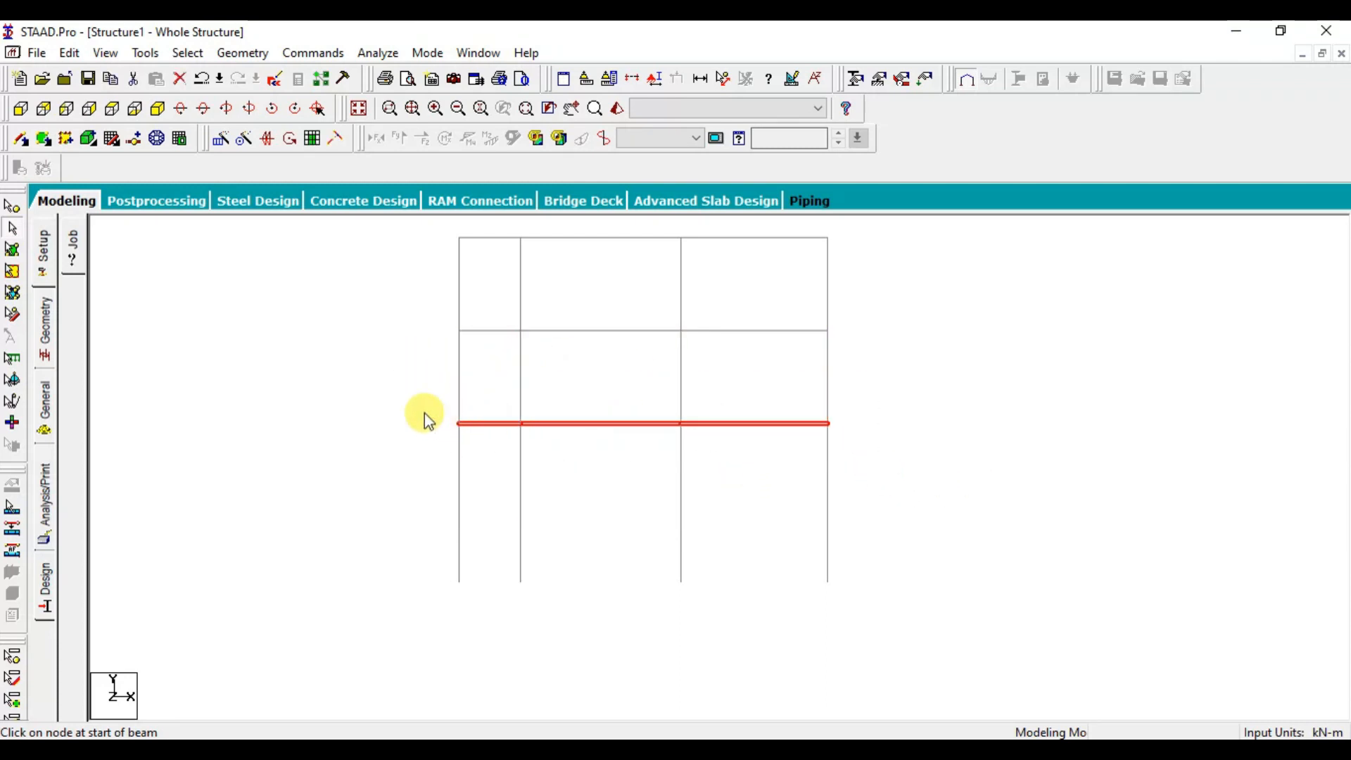
{"action": "left_click_drag", "start_coordinate": [425, 417], "coordinate": [868, 446]}
{"action": "left_click", "coordinate": [220, 138]}
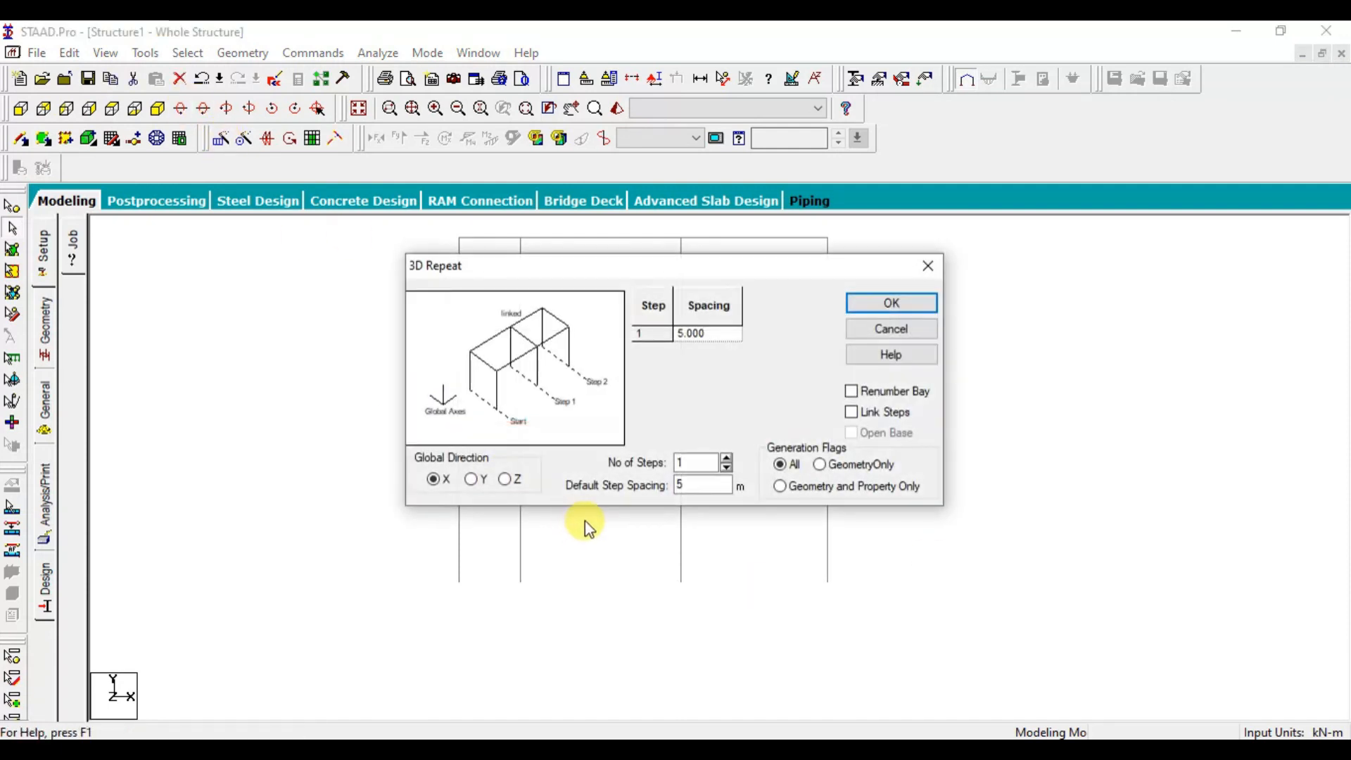
{"action": "double_click", "coordinate": [693, 486]}
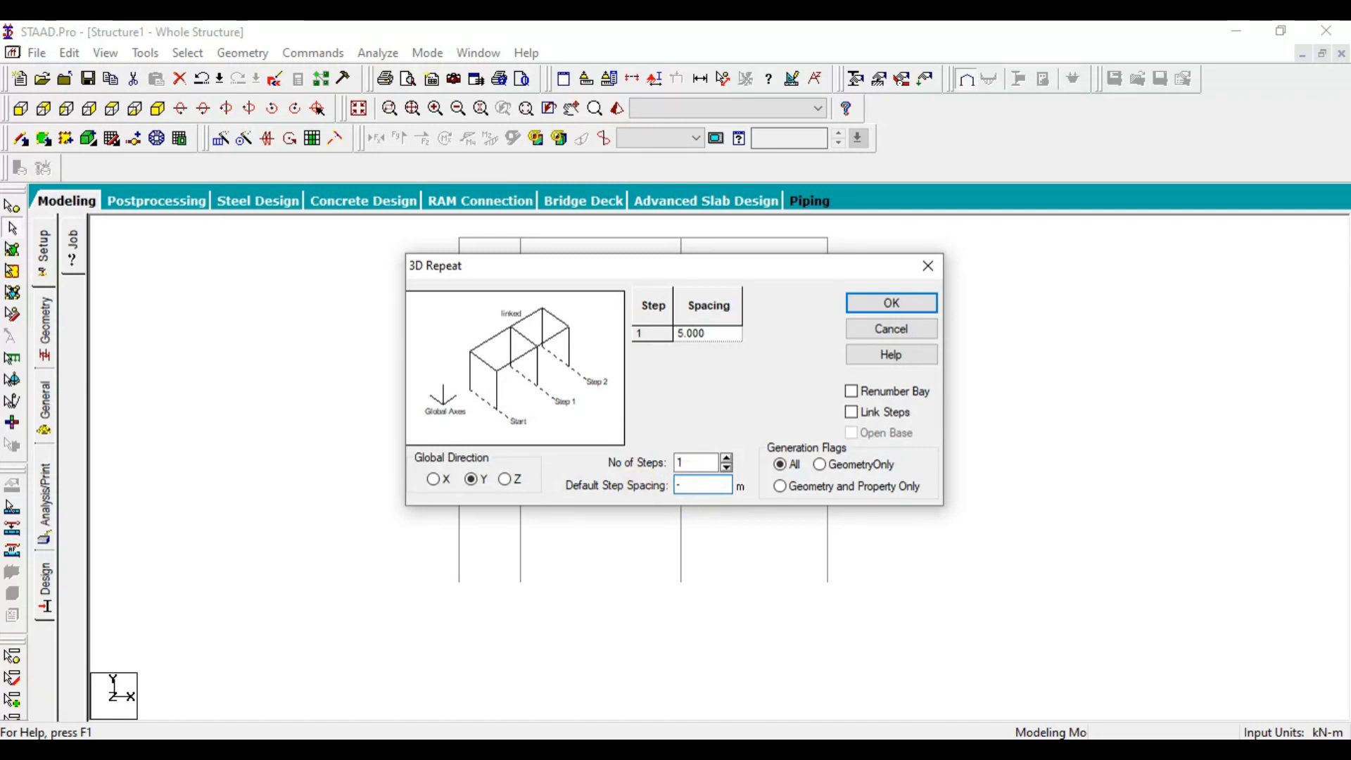
{"action": "key", "text": "Tab"}
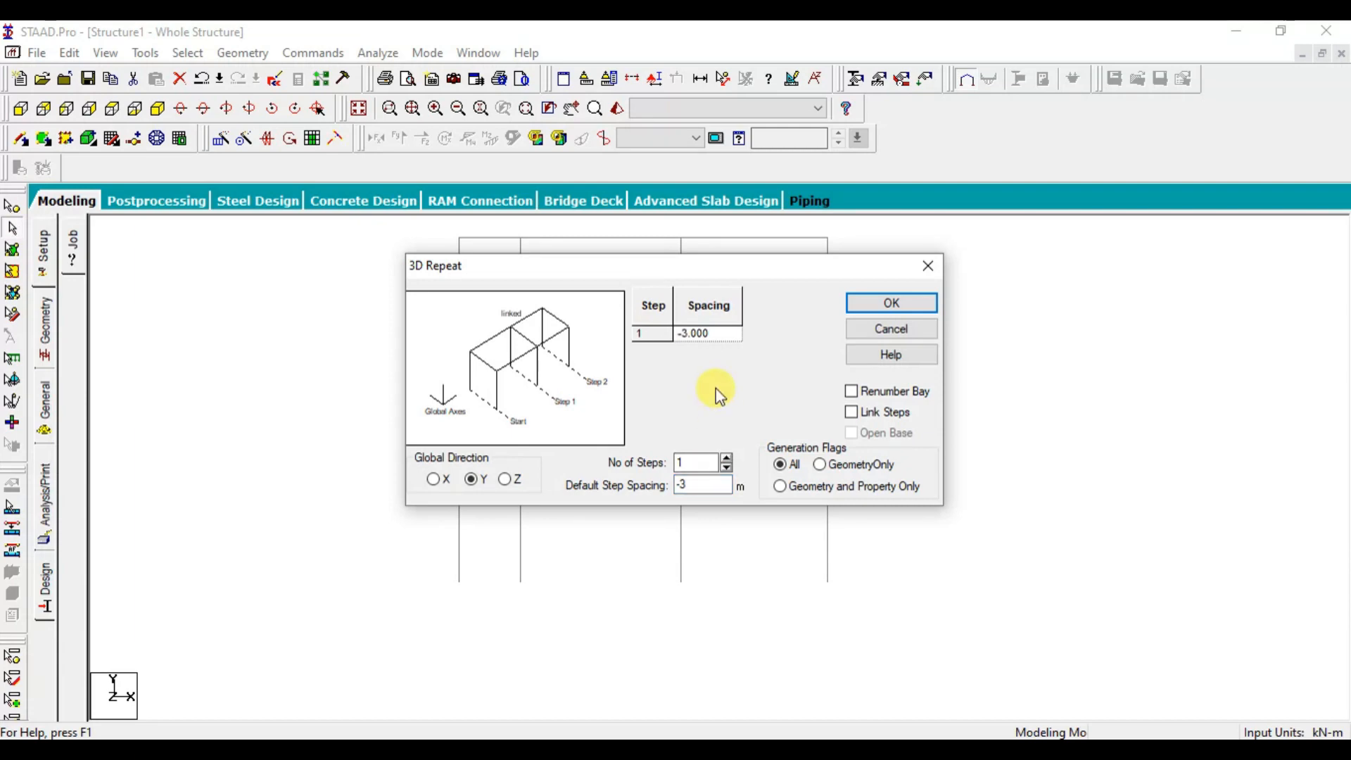
{"action": "left_click_drag", "start_coordinate": [766, 279], "coordinate": [1095, 277]}
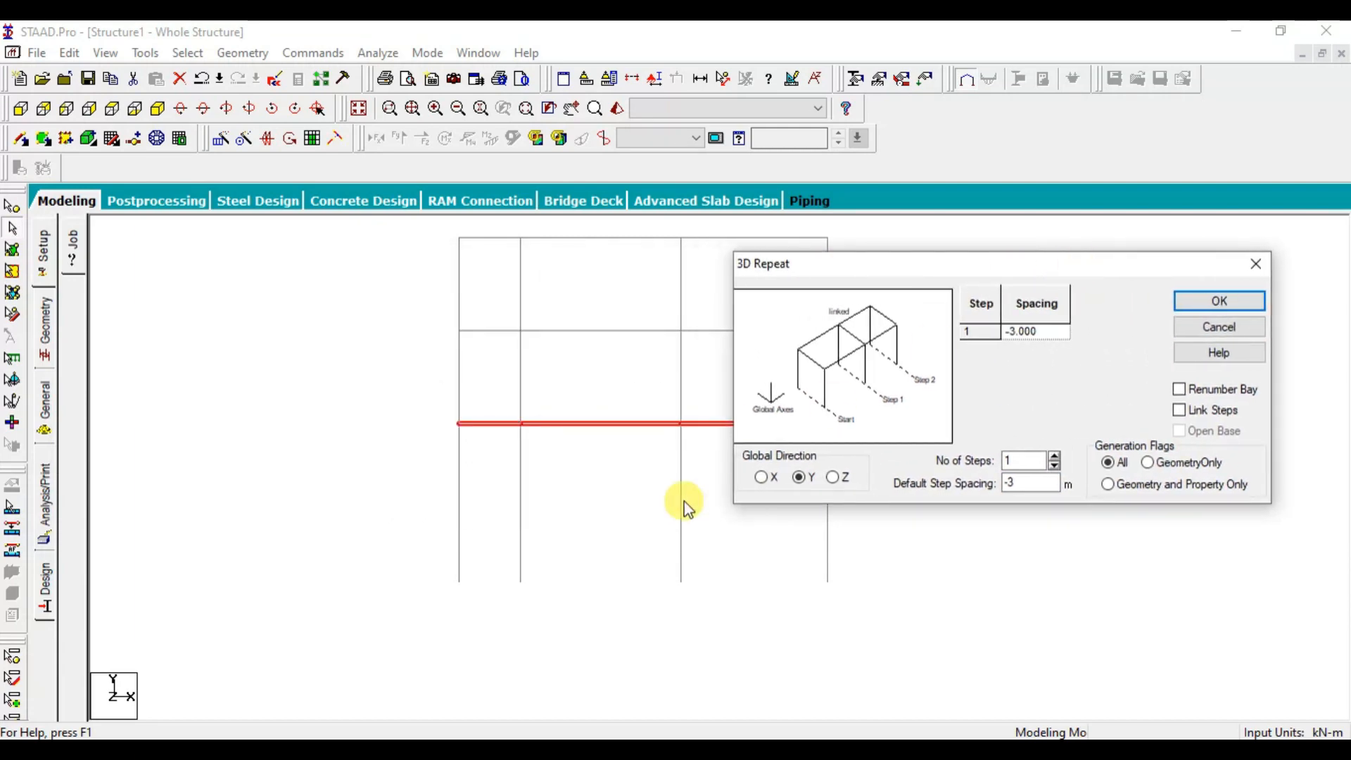
{"action": "left_click", "coordinate": [1189, 303]}
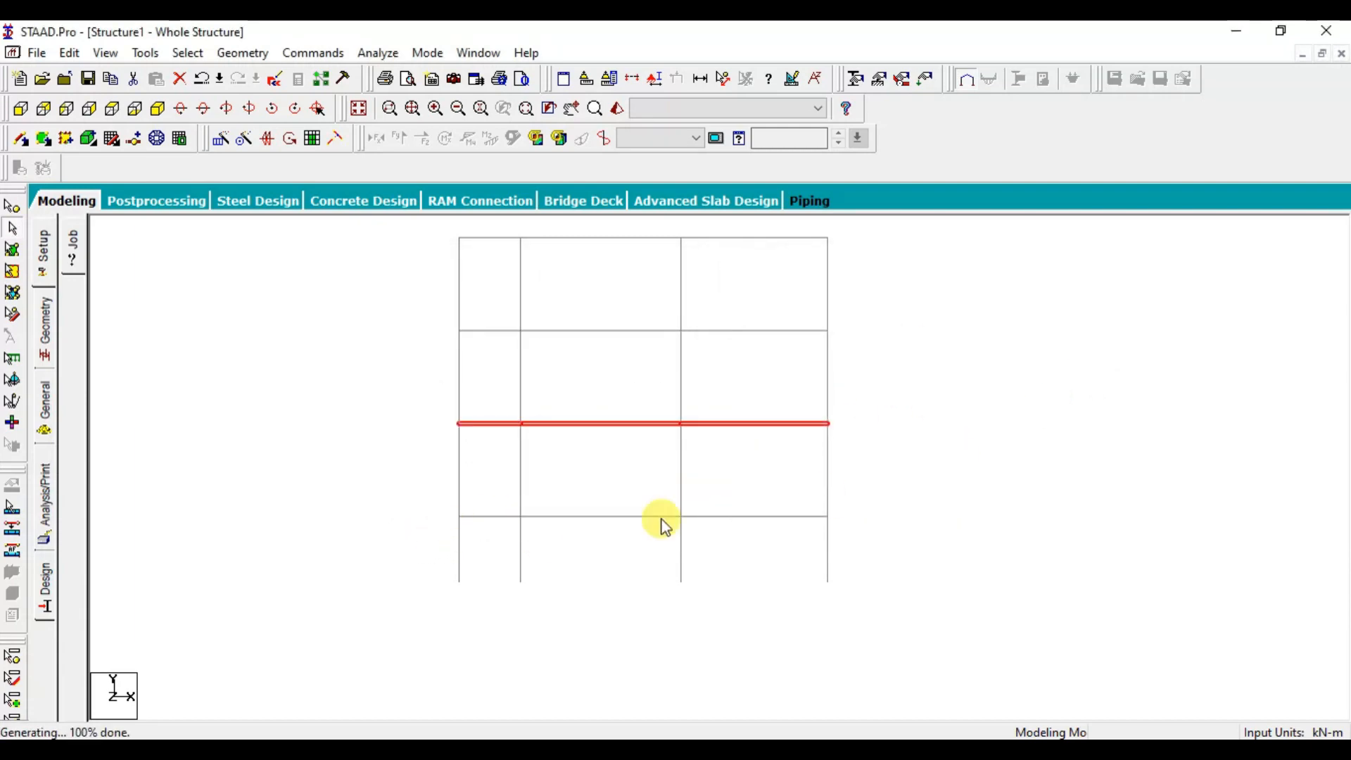
Measure the node-to-node height of the first two column stubs below the new base-level beams.
{"action": "left_click", "coordinate": [461, 582]}
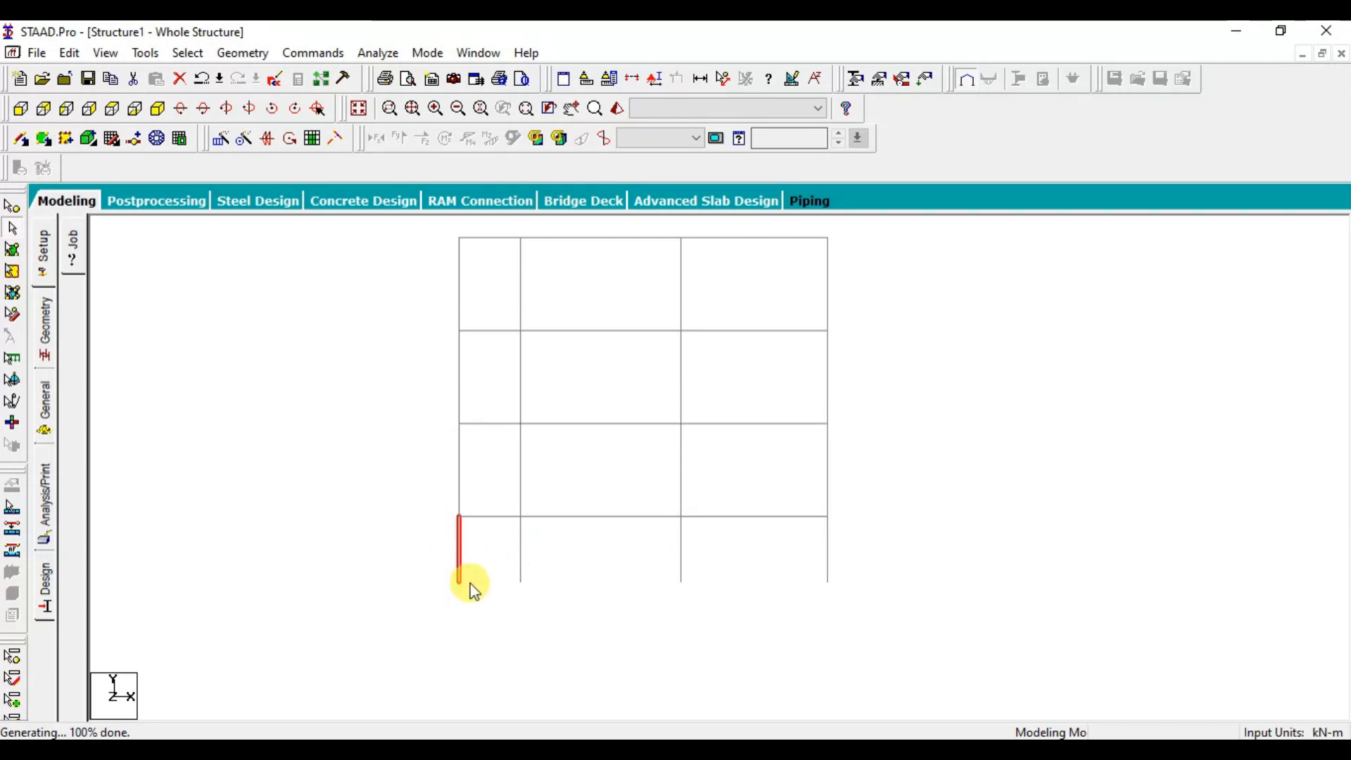
{"action": "left_click", "coordinate": [471, 535]}
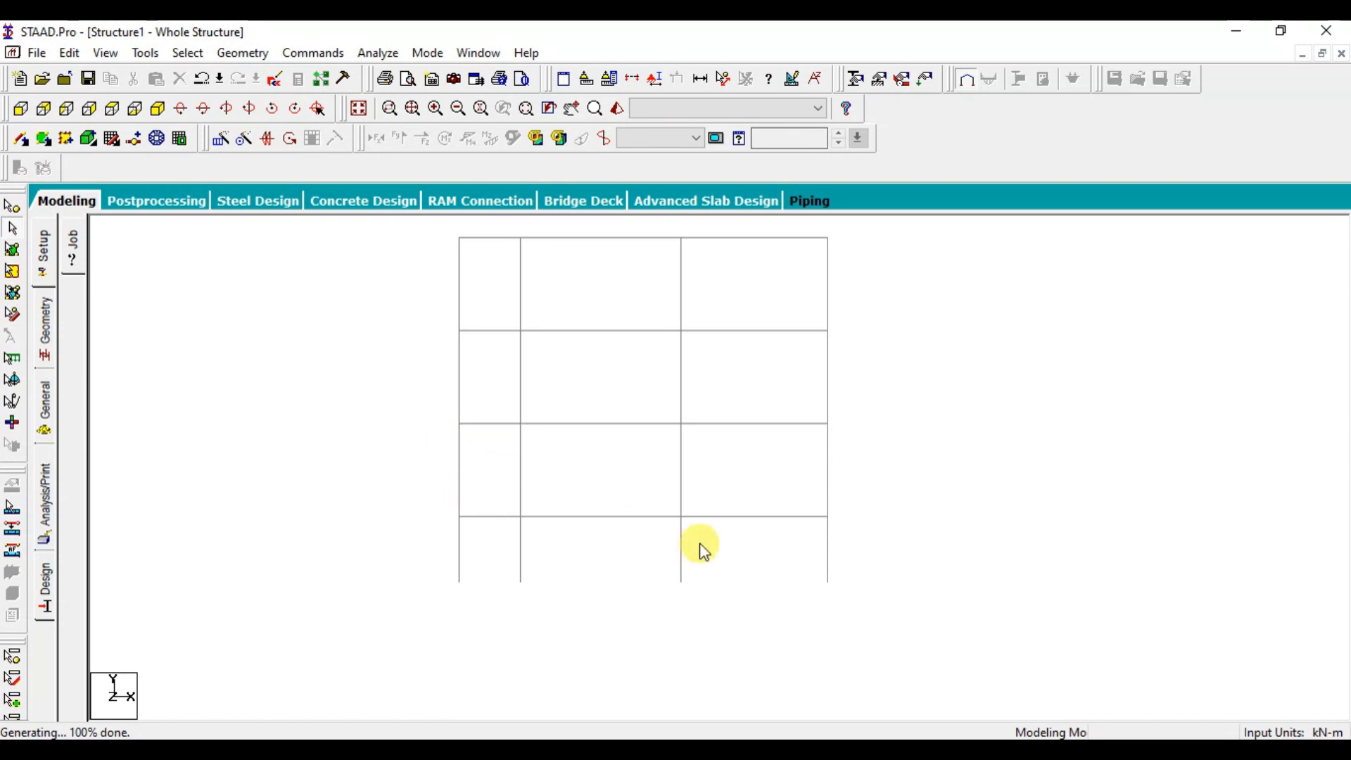
{"action": "left_click", "coordinate": [724, 78]}
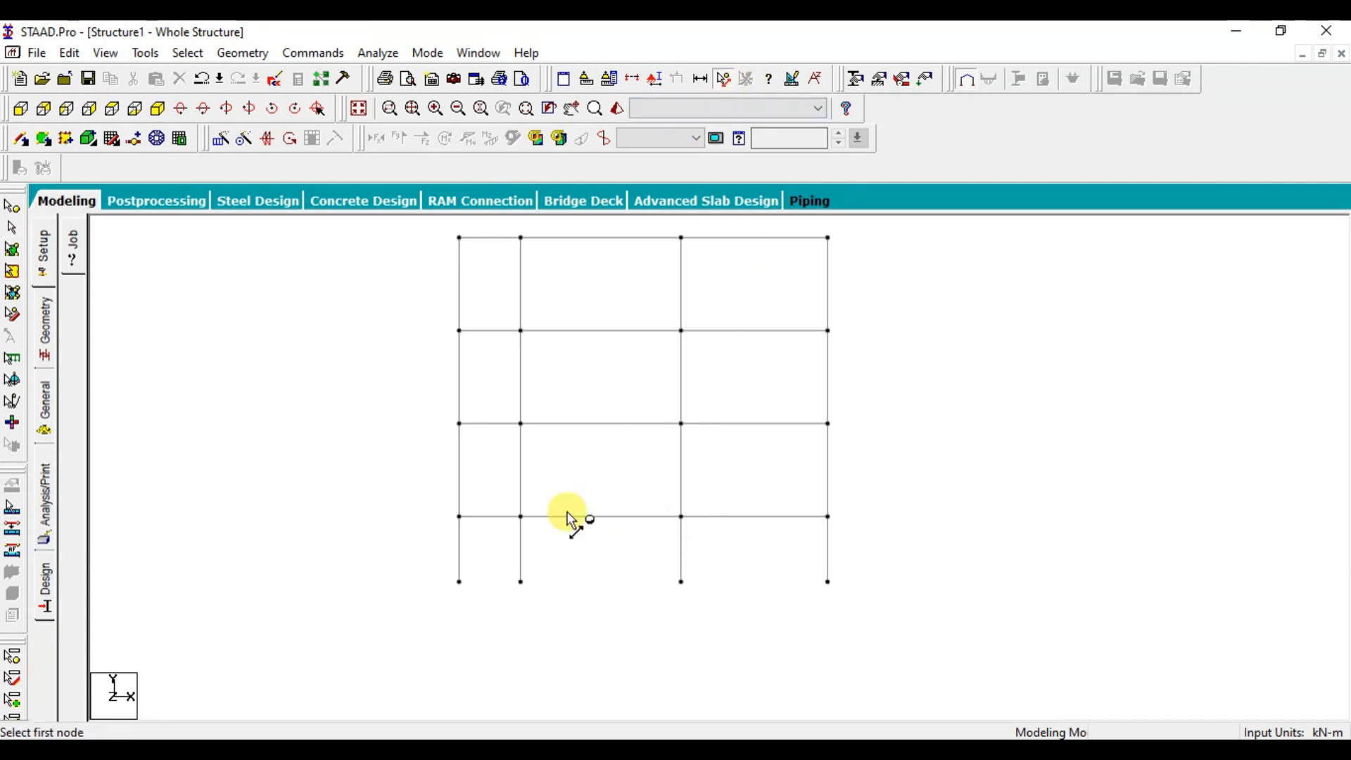
{"action": "left_click", "coordinate": [463, 579]}
{"action": "left_click", "coordinate": [462, 518]}
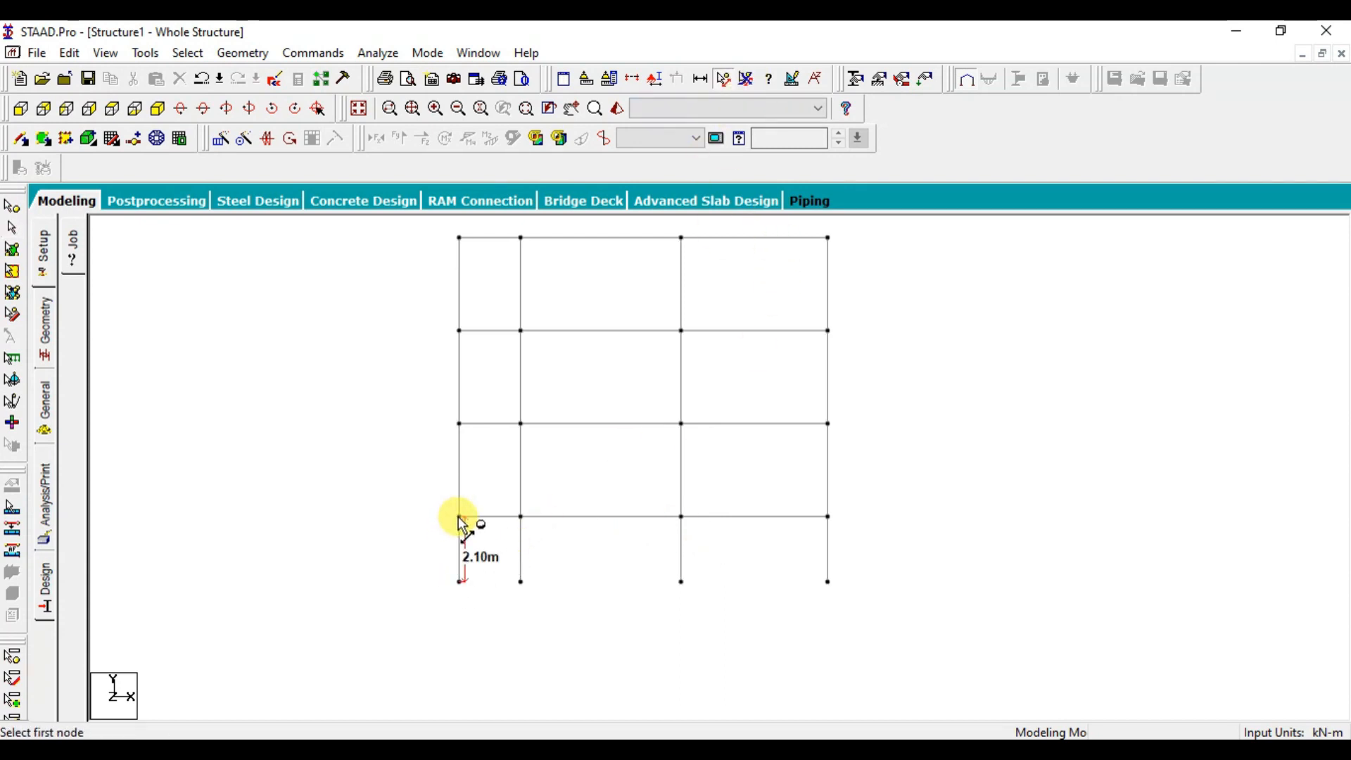
{"action": "left_click", "coordinate": [522, 581]}
{"action": "left_click", "coordinate": [521, 518]}
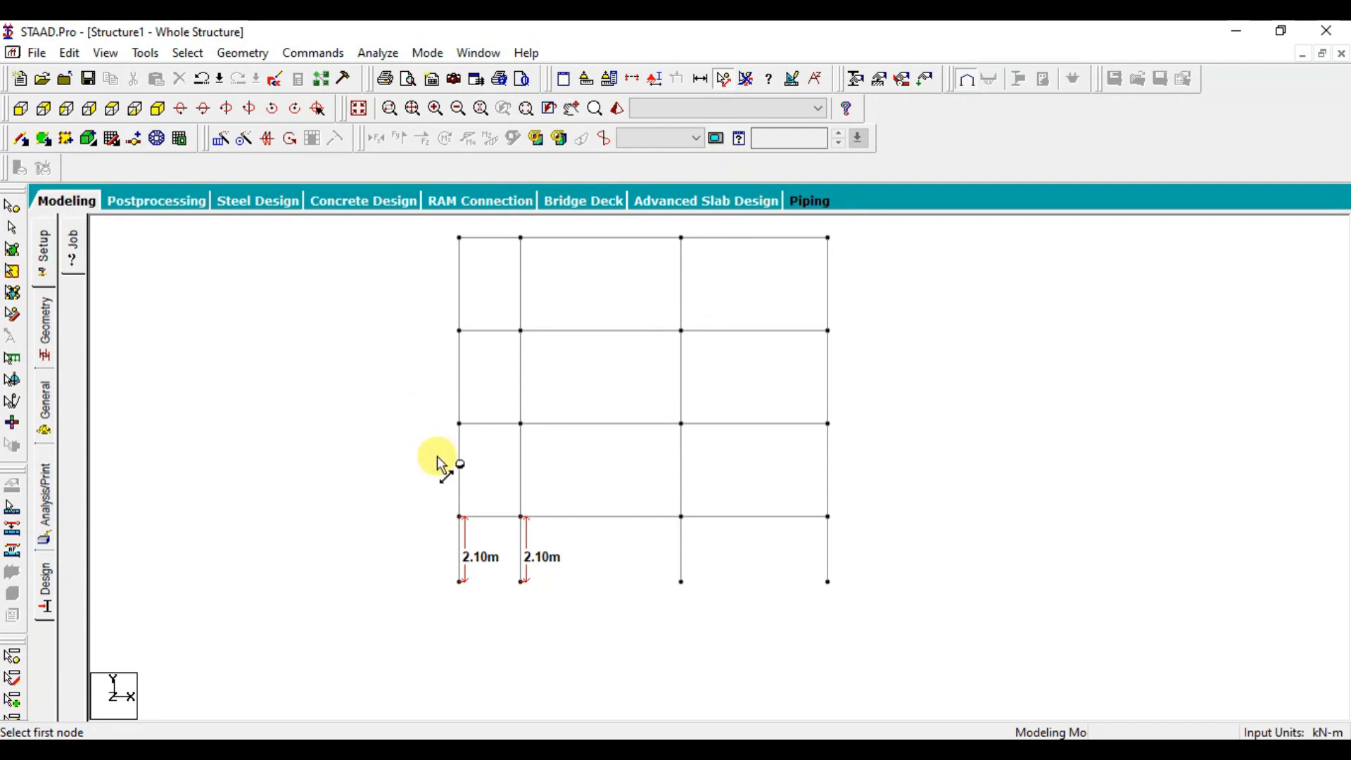
Measure the three storey heights above the base-level beams along the outer column, and clear the dimensions.
{"action": "left_click", "coordinate": [462, 517]}
{"action": "left_click", "coordinate": [462, 425]}
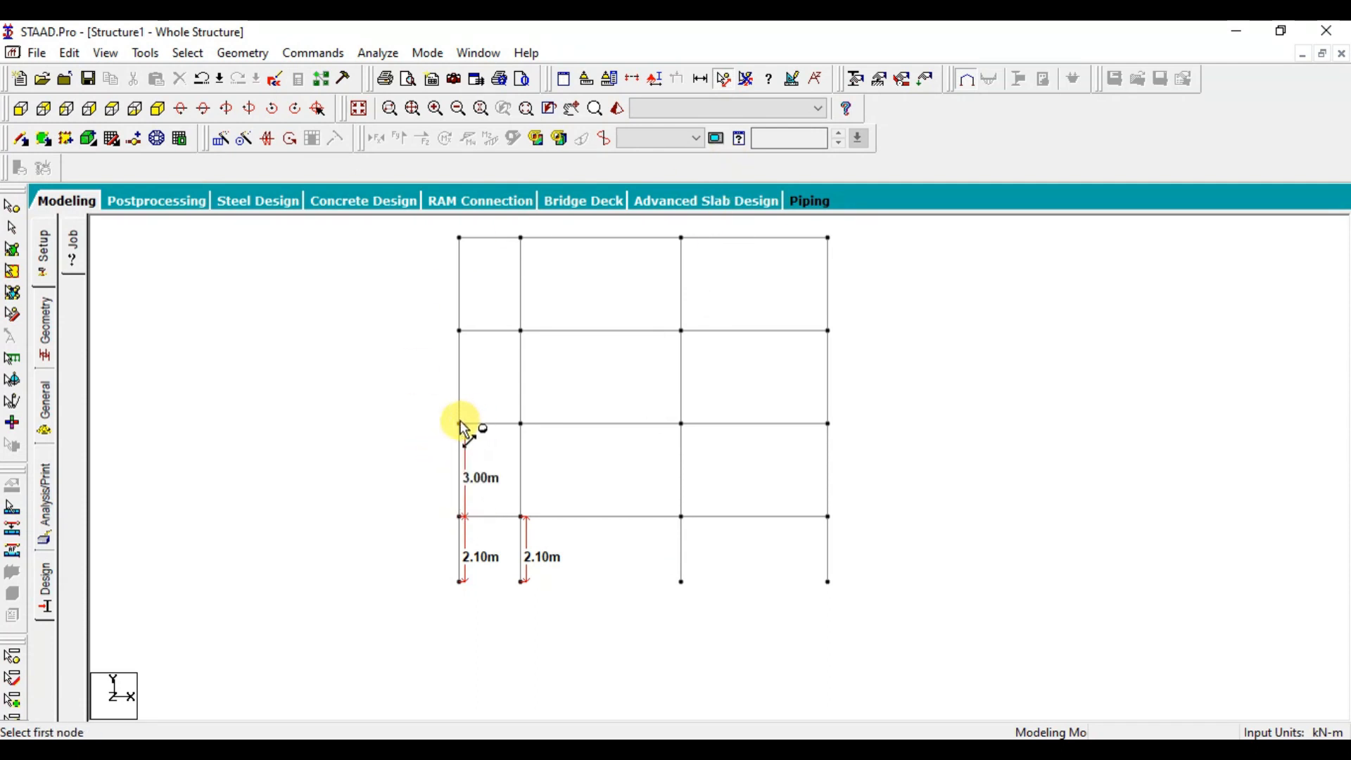
{"action": "left_click", "coordinate": [461, 424]}
{"action": "left_click", "coordinate": [462, 331]}
{"action": "left_click", "coordinate": [462, 330]}
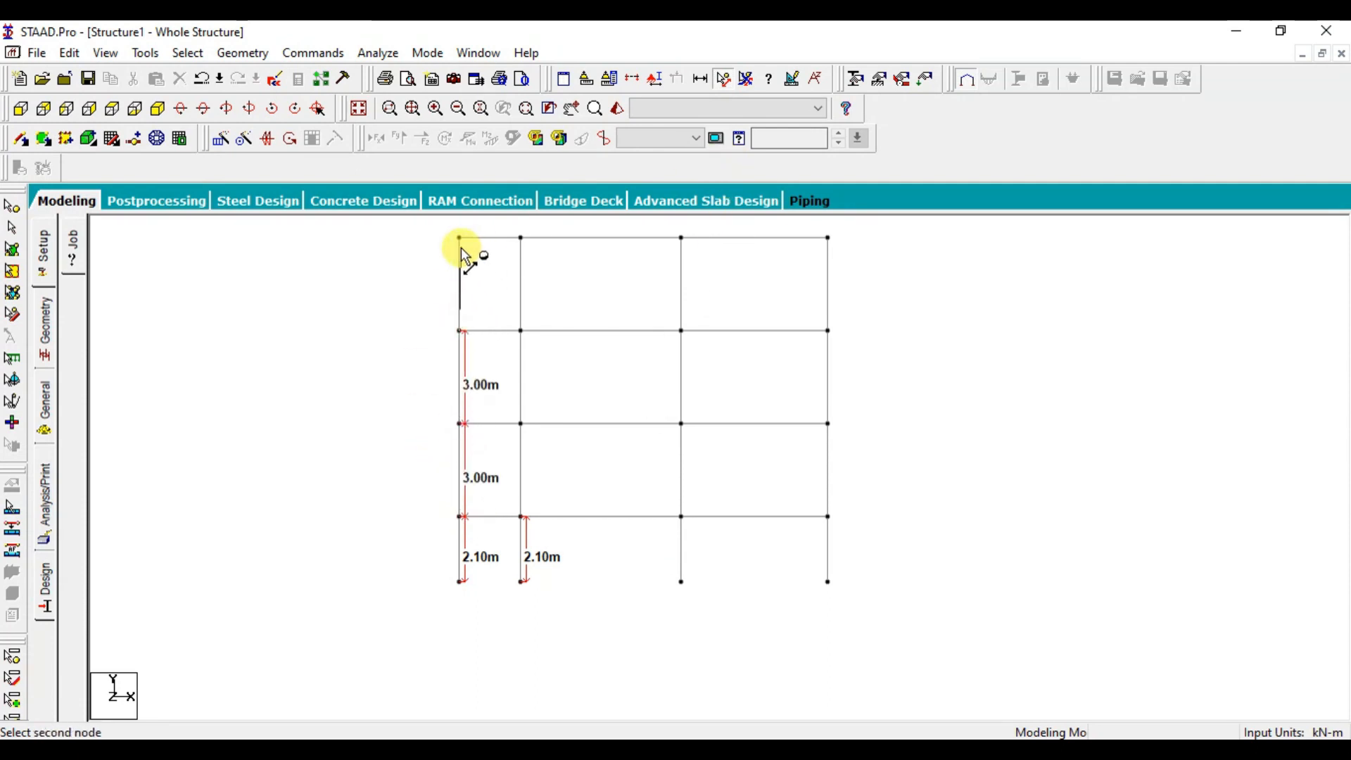
{"action": "left_click", "coordinate": [460, 239]}
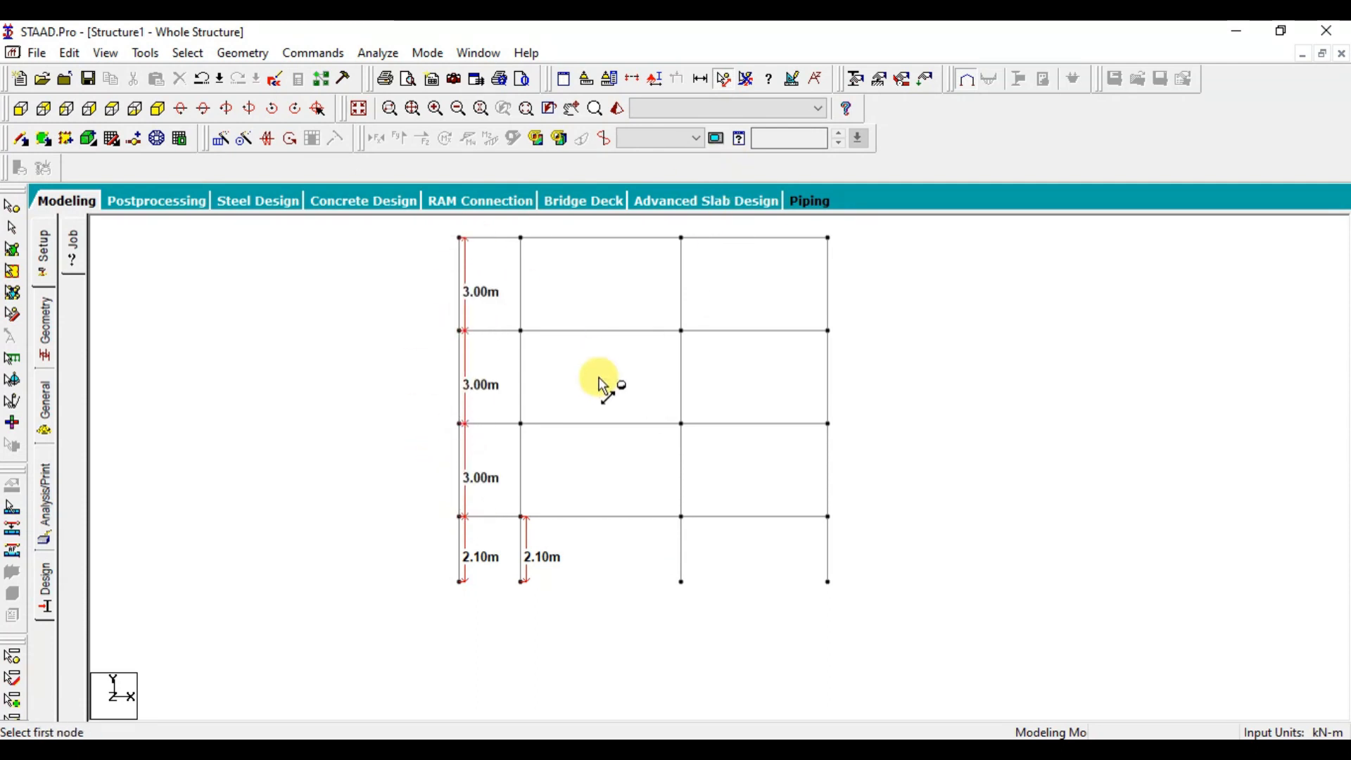
{"action": "left_click", "coordinate": [753, 78]}
Isolate the base-level beams and column stubs by selecting them in front elevation, and show them in isometric view.
{"action": "left_click", "coordinate": [359, 108]}
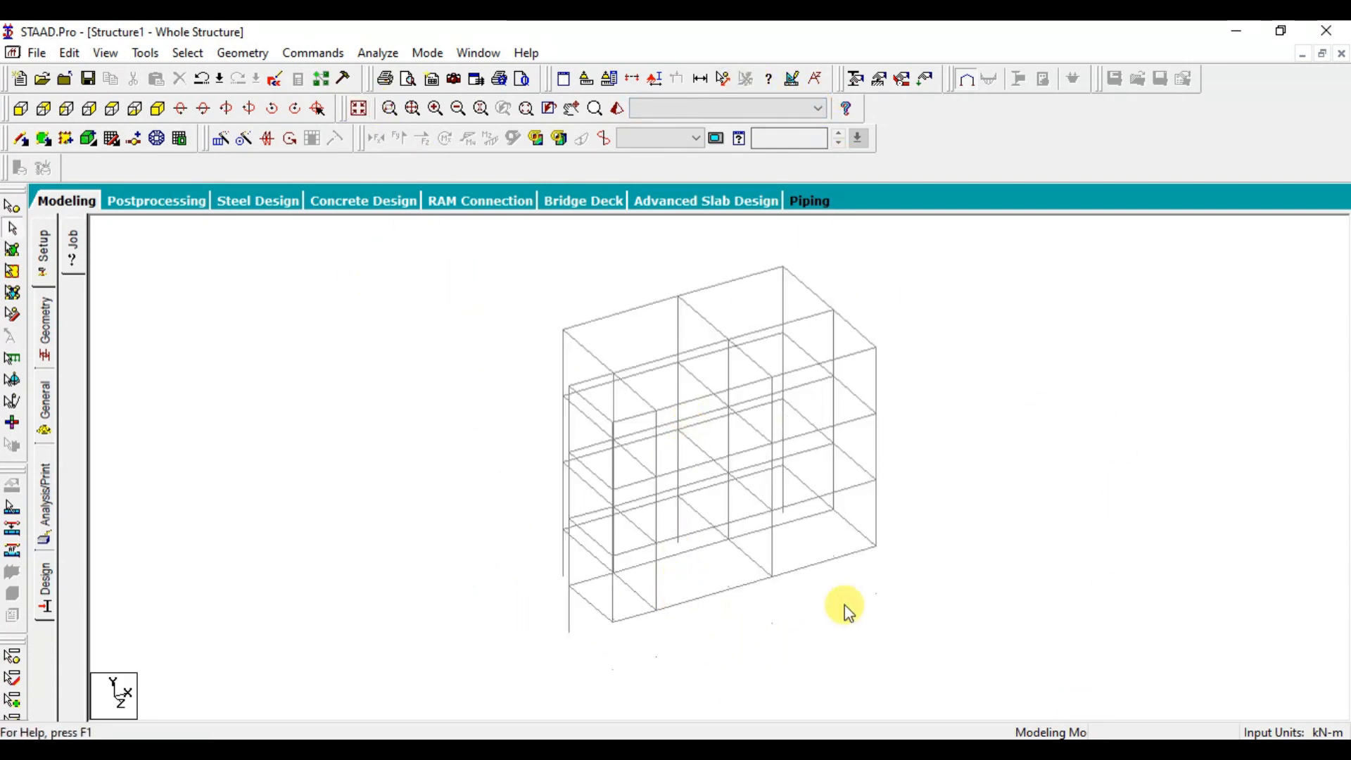
{"action": "left_click", "coordinate": [21, 110]}
{"action": "middle_click_drag", "start_coordinate": [626, 537], "coordinate": [618, 454]}
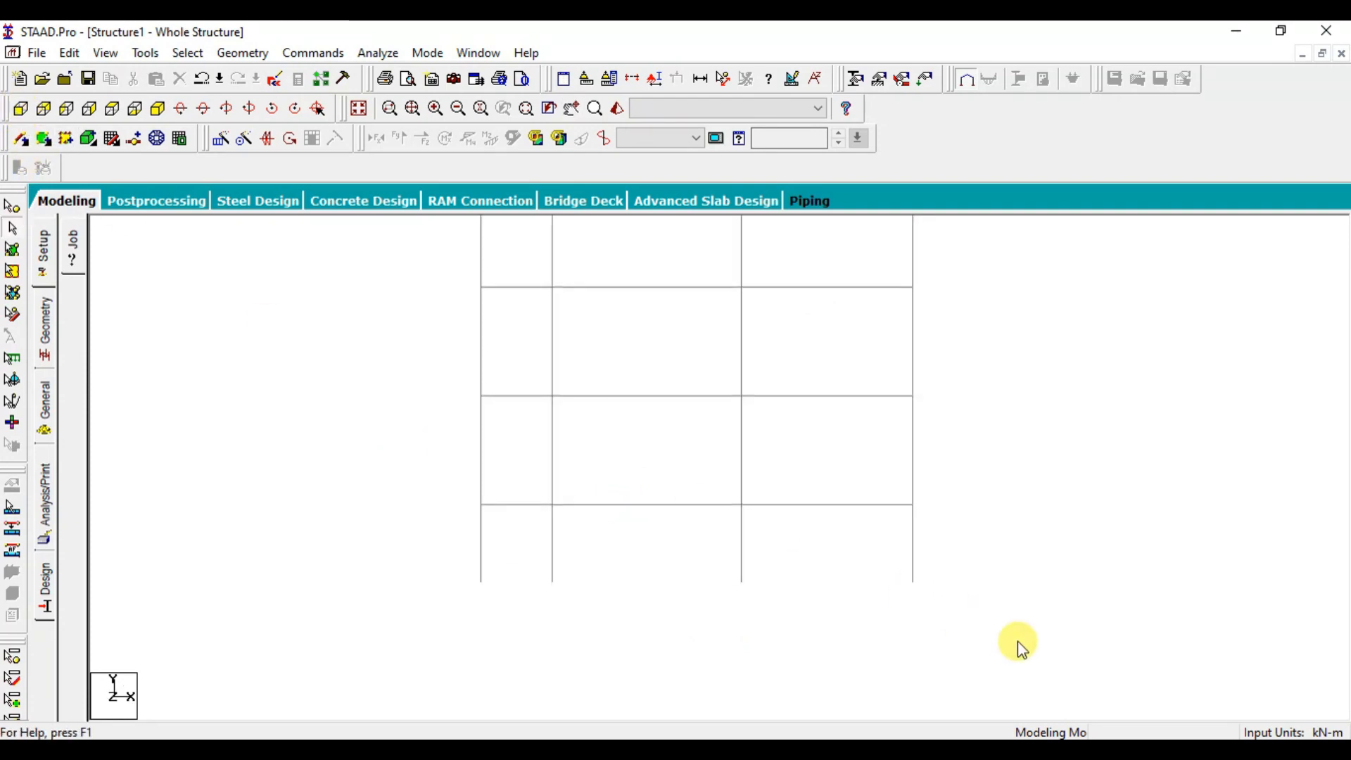
{"action": "left_click_drag", "start_coordinate": [996, 640], "coordinate": [430, 493]}
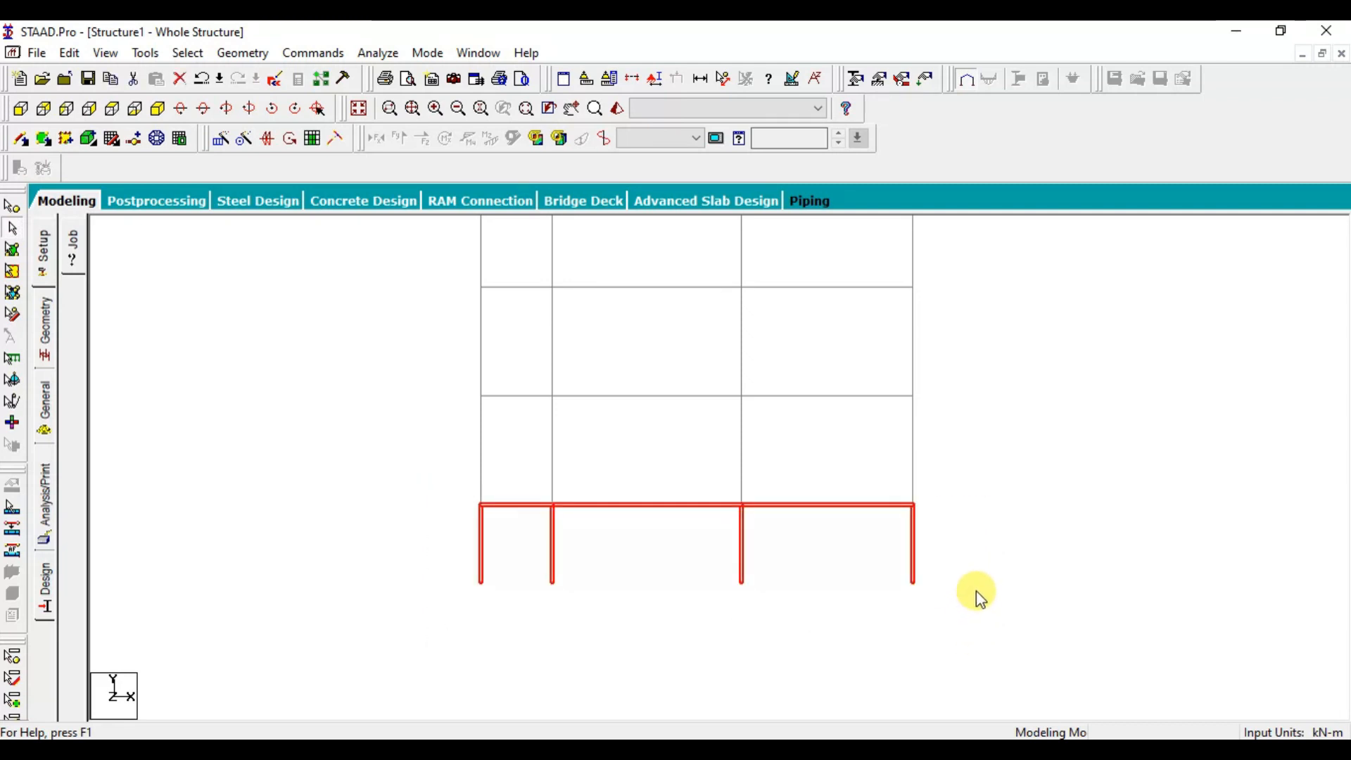
{"action": "key", "text": "alt+v"}
{"action": "key", "text": "v"}
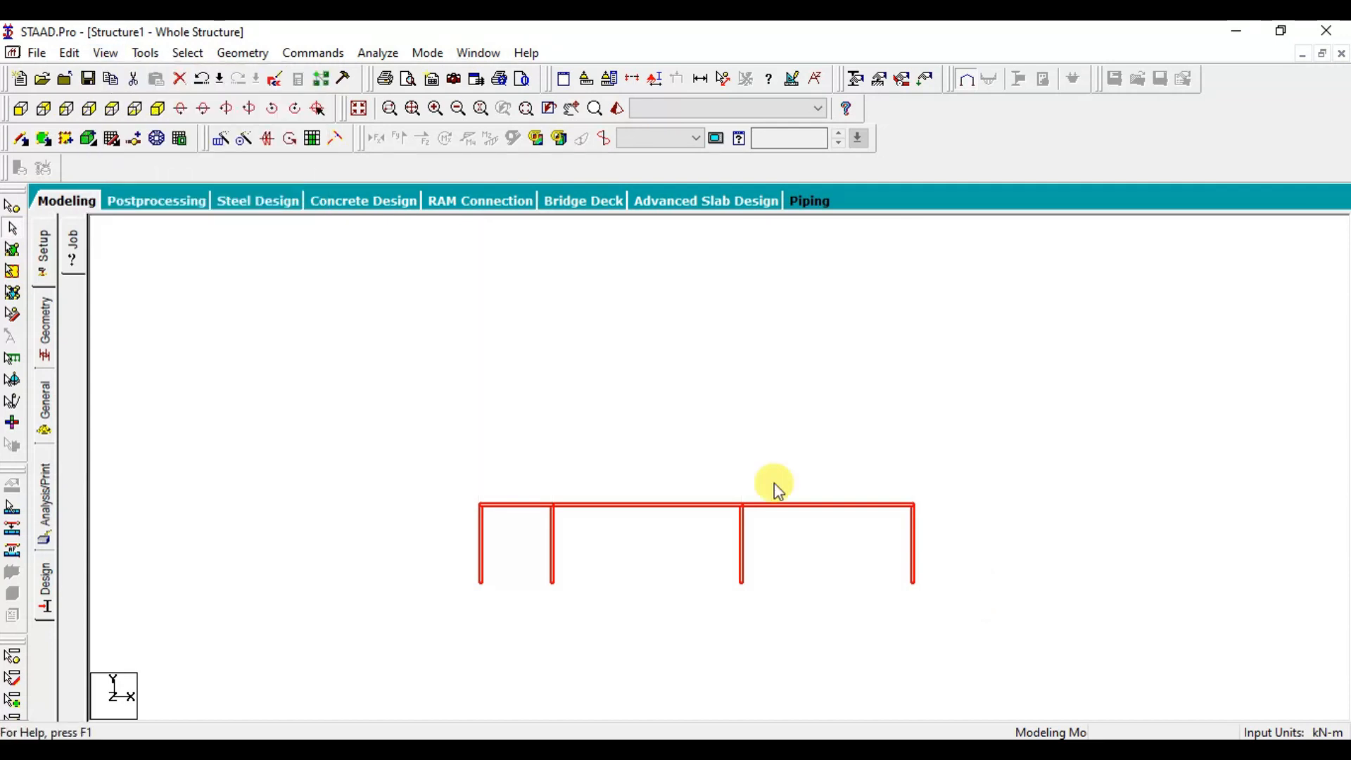
{"action": "left_click", "coordinate": [159, 109]}
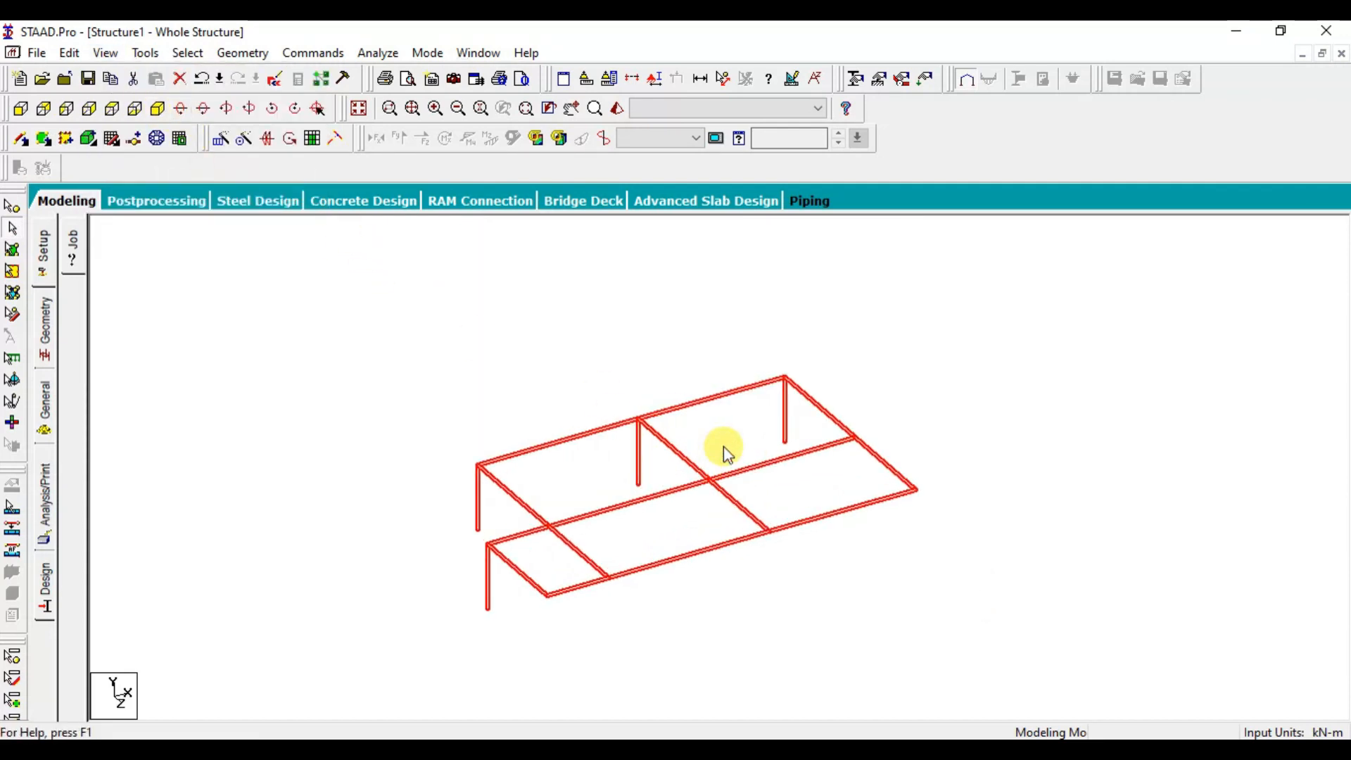
{"action": "scroll", "coordinate": [724, 450], "scroll_direction": "up", "scroll_amount": 2}
{"action": "middle_click_drag", "start_coordinate": [655, 582], "coordinate": [717, 383]}
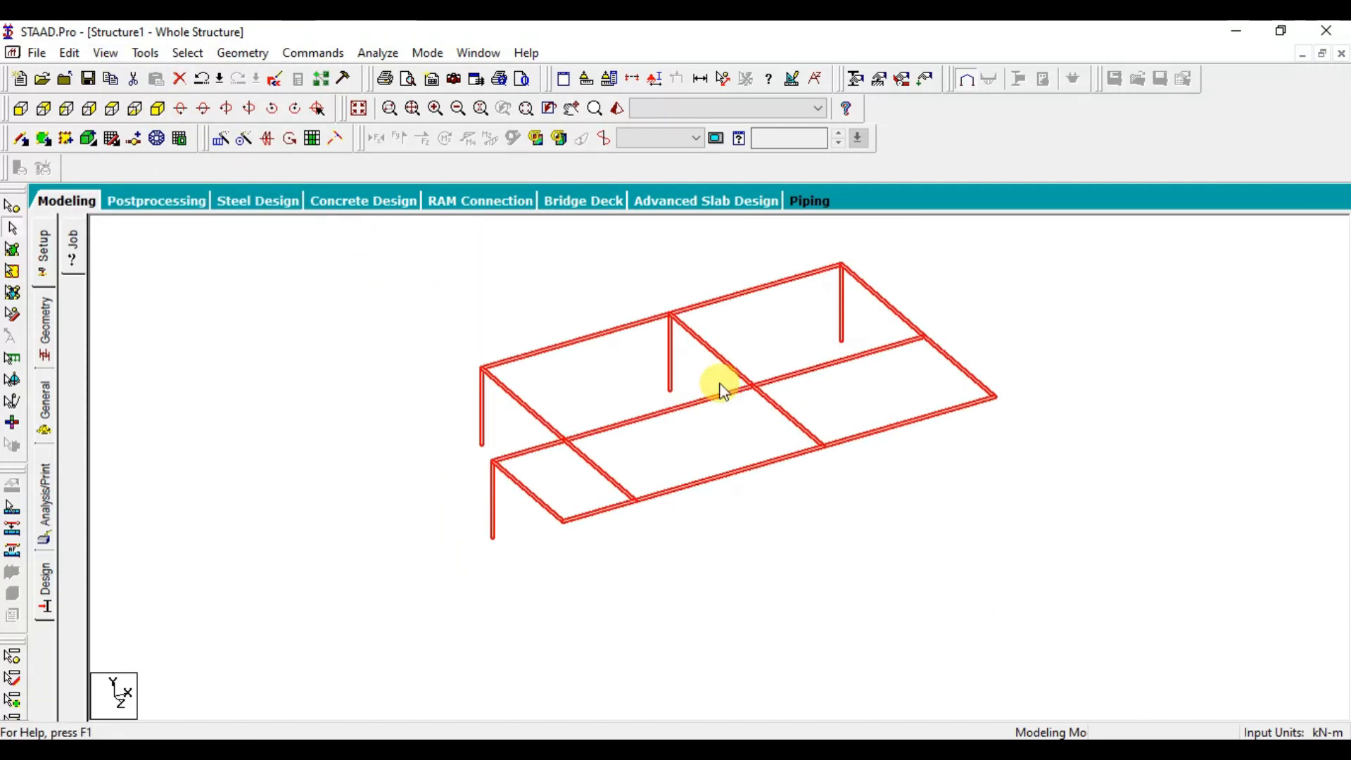
Copy the three rear column stubs to the middle row of base-level nodes, using a top node as reference point and a Z offset of 3.96 m.
{"action": "left_click", "coordinate": [795, 536]}
{"action": "scroll", "coordinate": [795, 536], "scroll_direction": "up", "scroll_amount": 2}
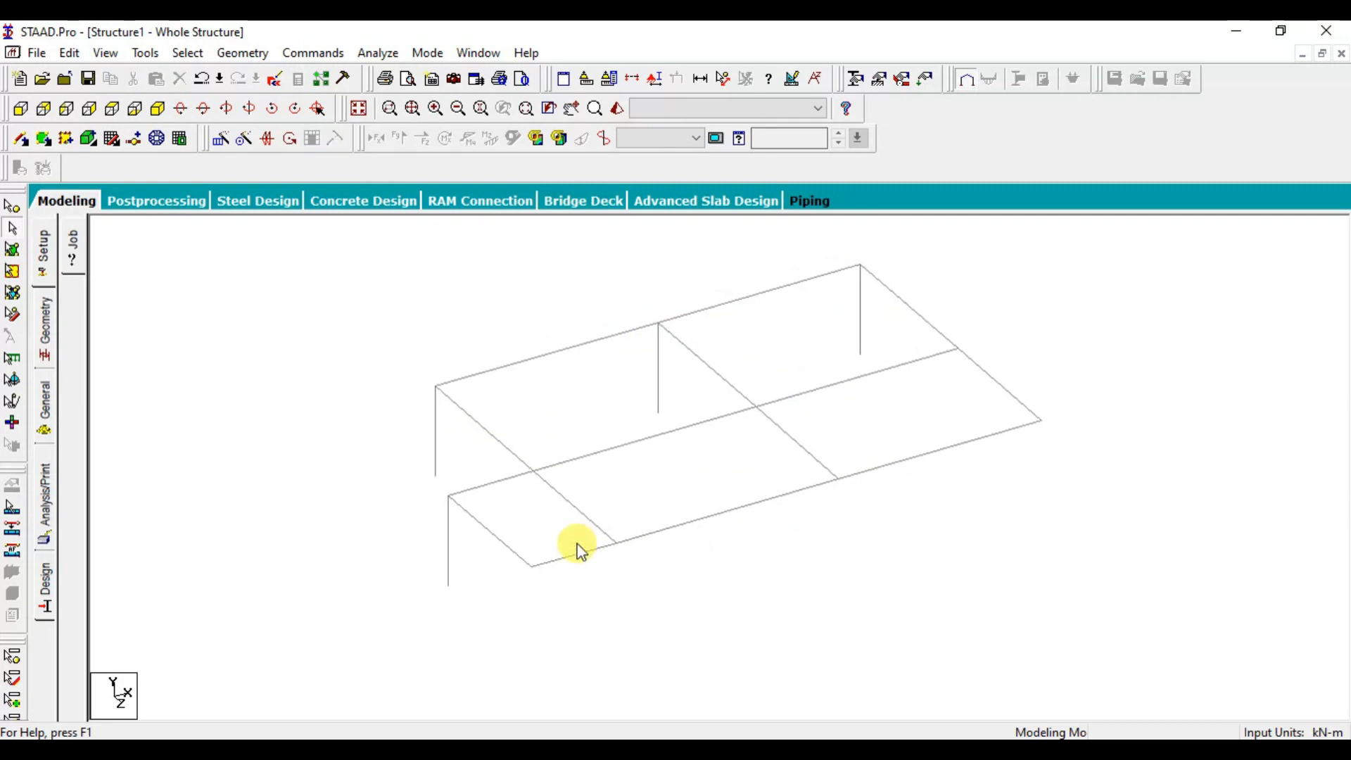
{"action": "left_click", "coordinate": [450, 560]}
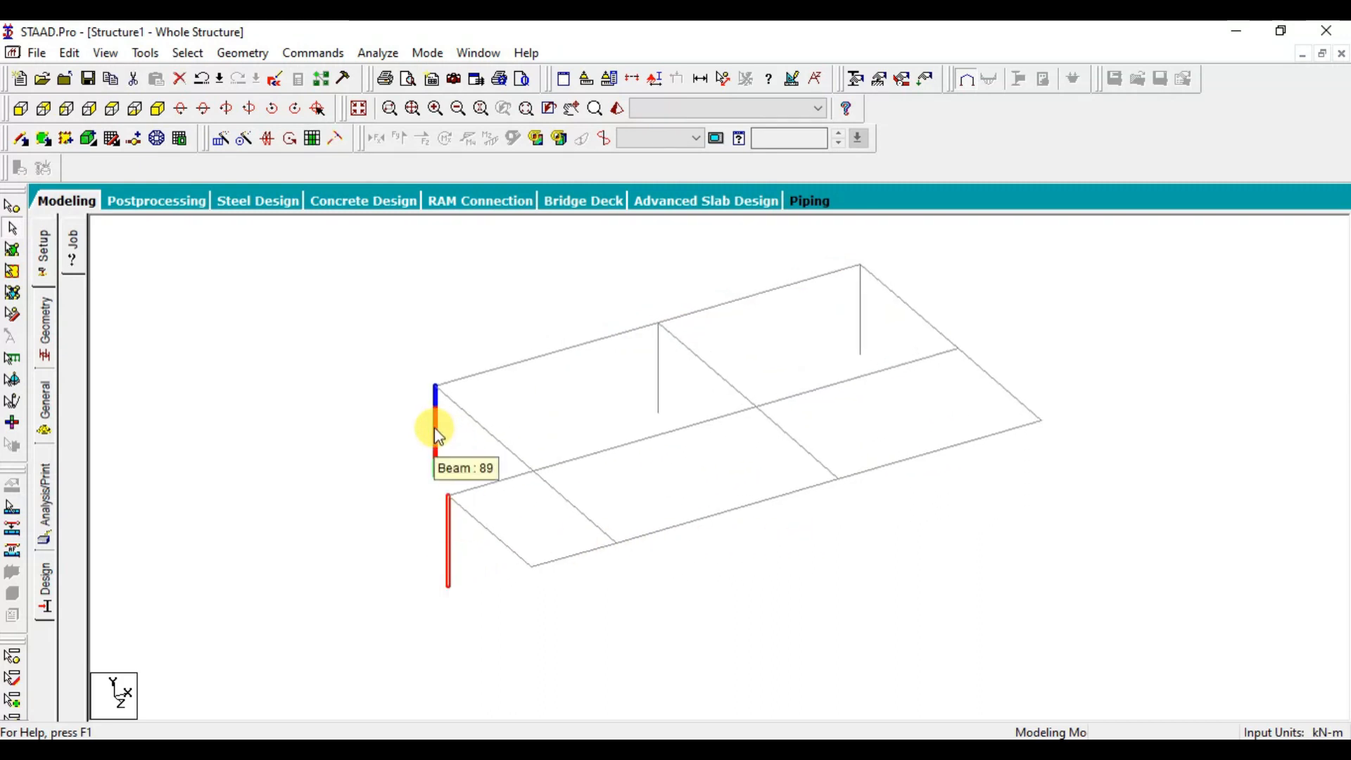
{"action": "left_click", "coordinate": [434, 432]}
{"action": "left_click", "coordinate": [660, 387], "text": "ctrl"}
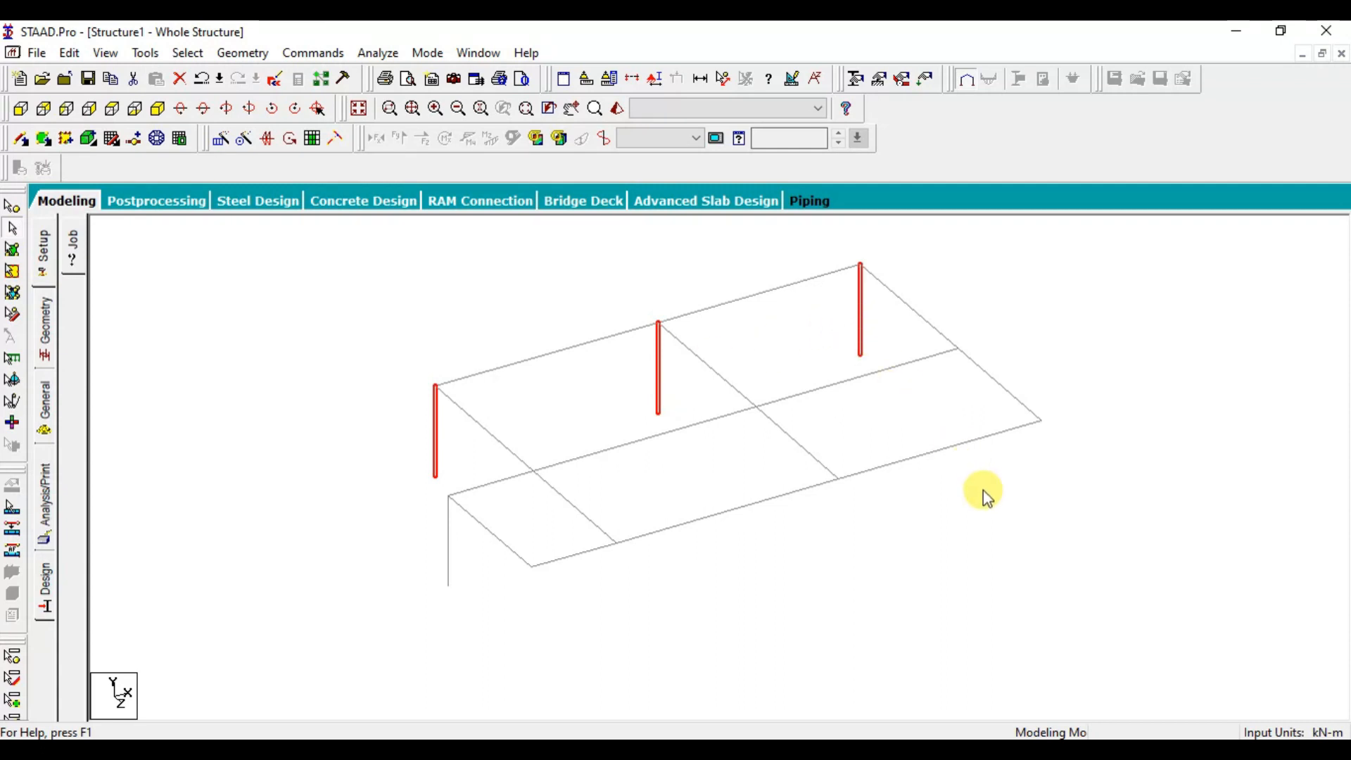
{"action": "key", "text": "ctrl+v"}
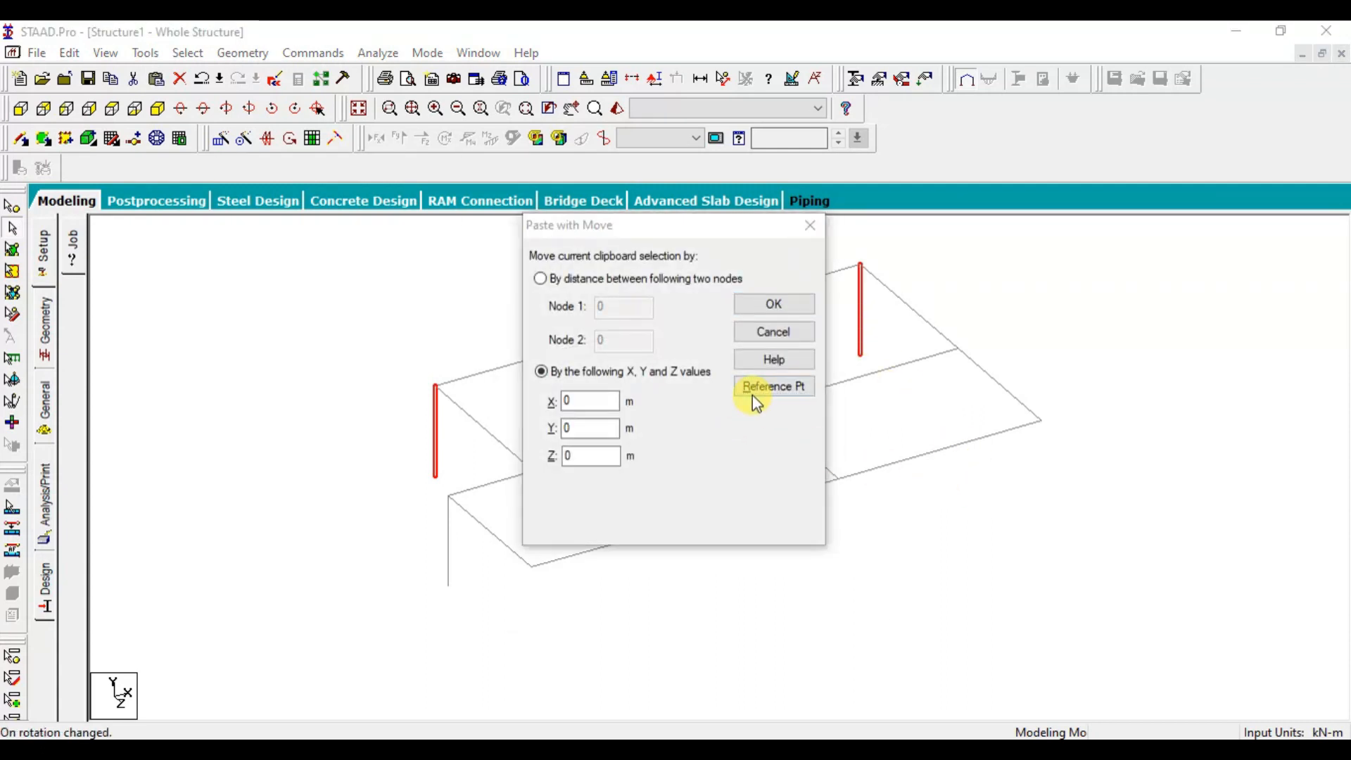
{"action": "left_click", "coordinate": [753, 395]}
{"action": "left_click", "coordinate": [685, 398]}
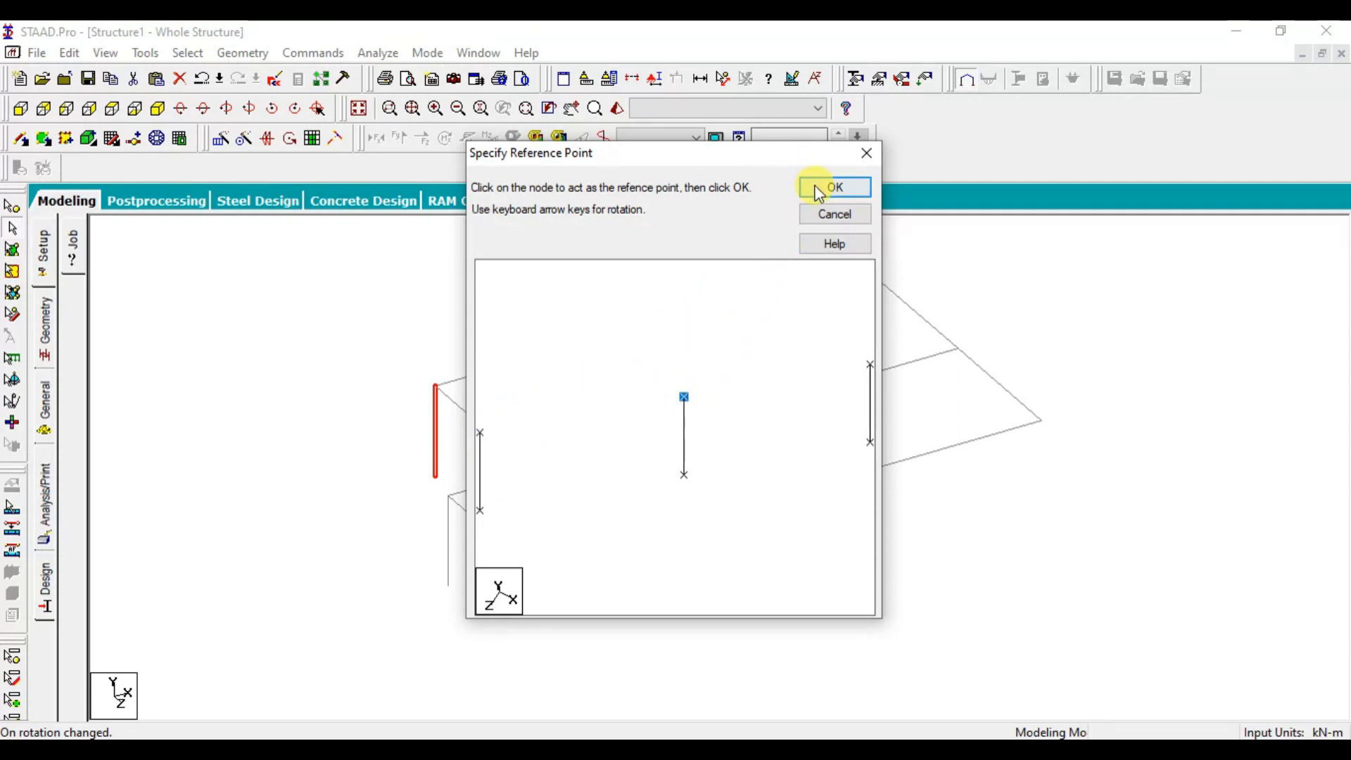
{"action": "left_click", "coordinate": [833, 188]}
{"action": "left_click", "coordinate": [758, 408]}
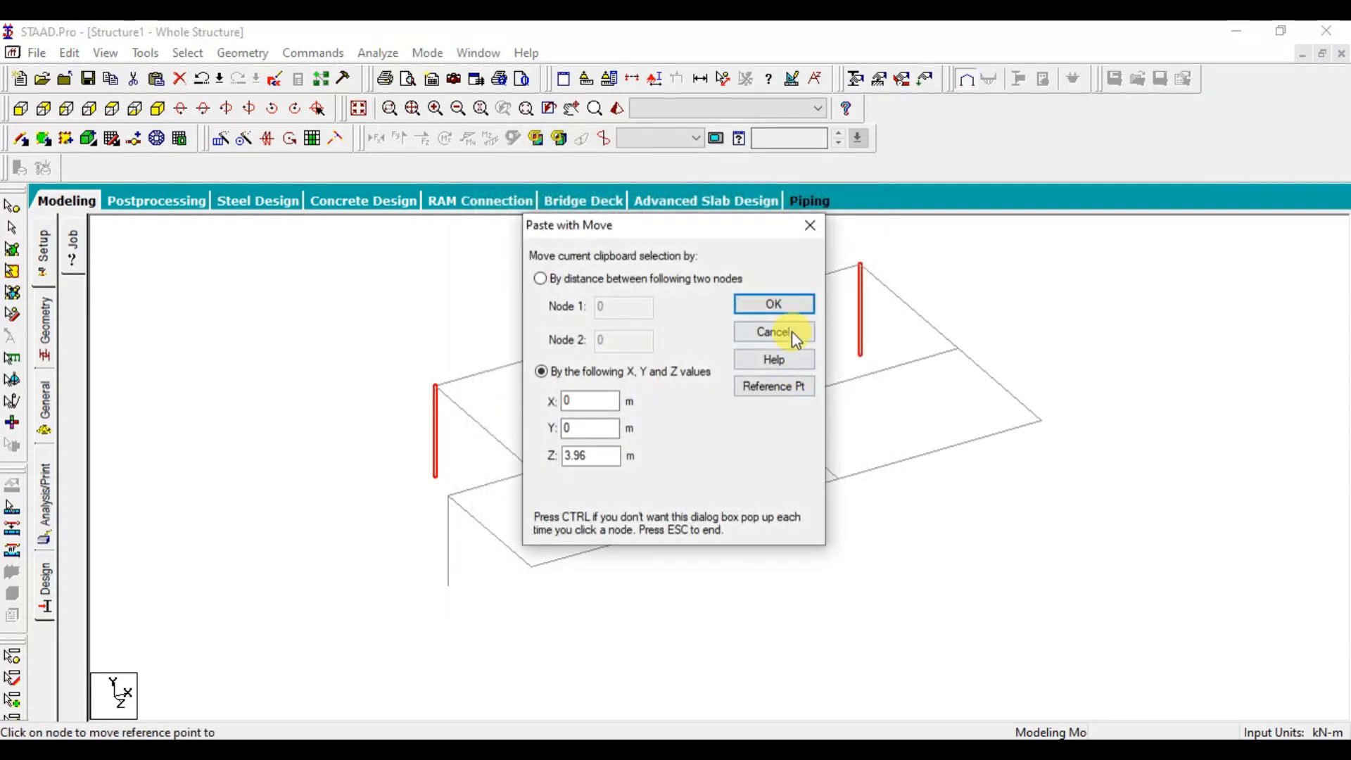
{"action": "left_click", "coordinate": [791, 331]}
Paste the same three column stubs under the front row of base-level nodes and end the pasting.
{"action": "left_click", "coordinate": [839, 482]}
{"action": "left_click", "coordinate": [780, 304]}
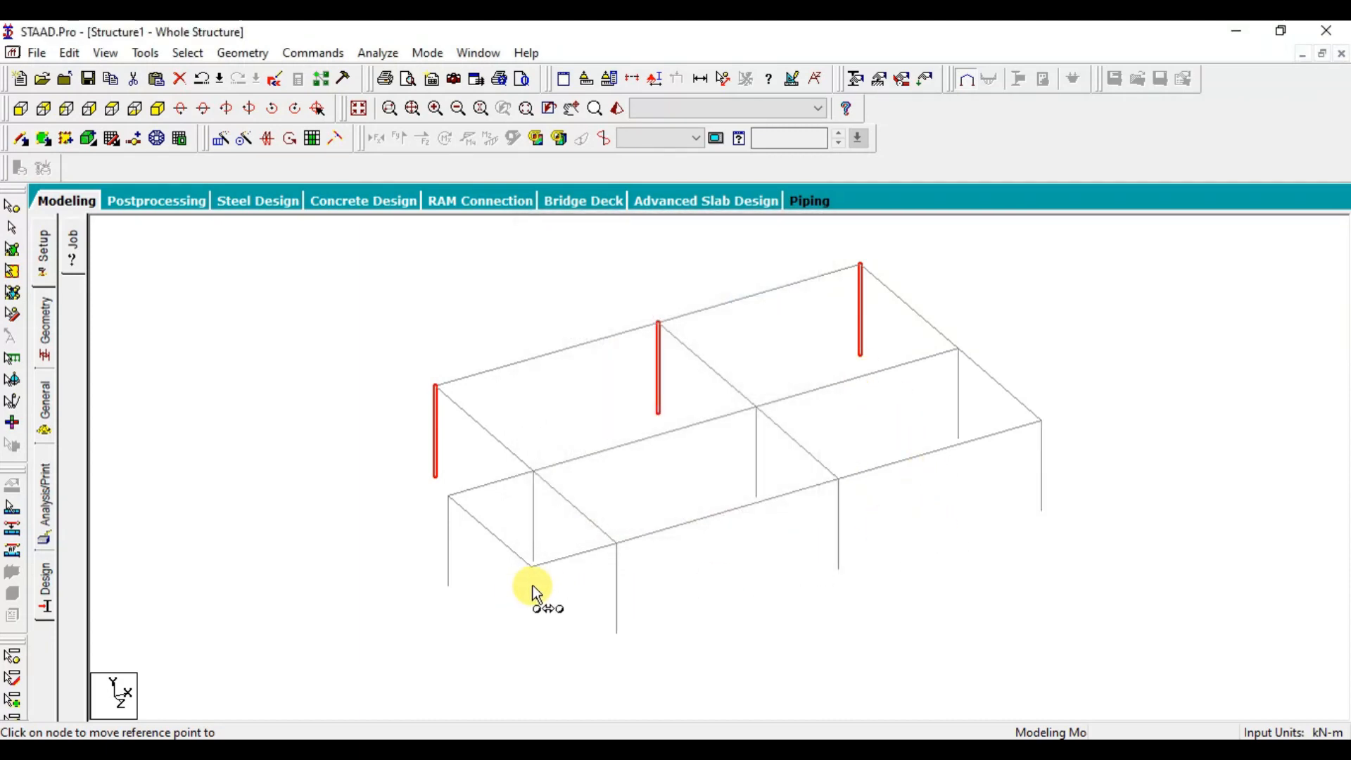
{"action": "key", "text": "Escape"}
Copy the front-row column stub to the front outer corner node of the narrow bay, using its top node as reference point.
{"action": "left_click", "coordinate": [617, 576]}
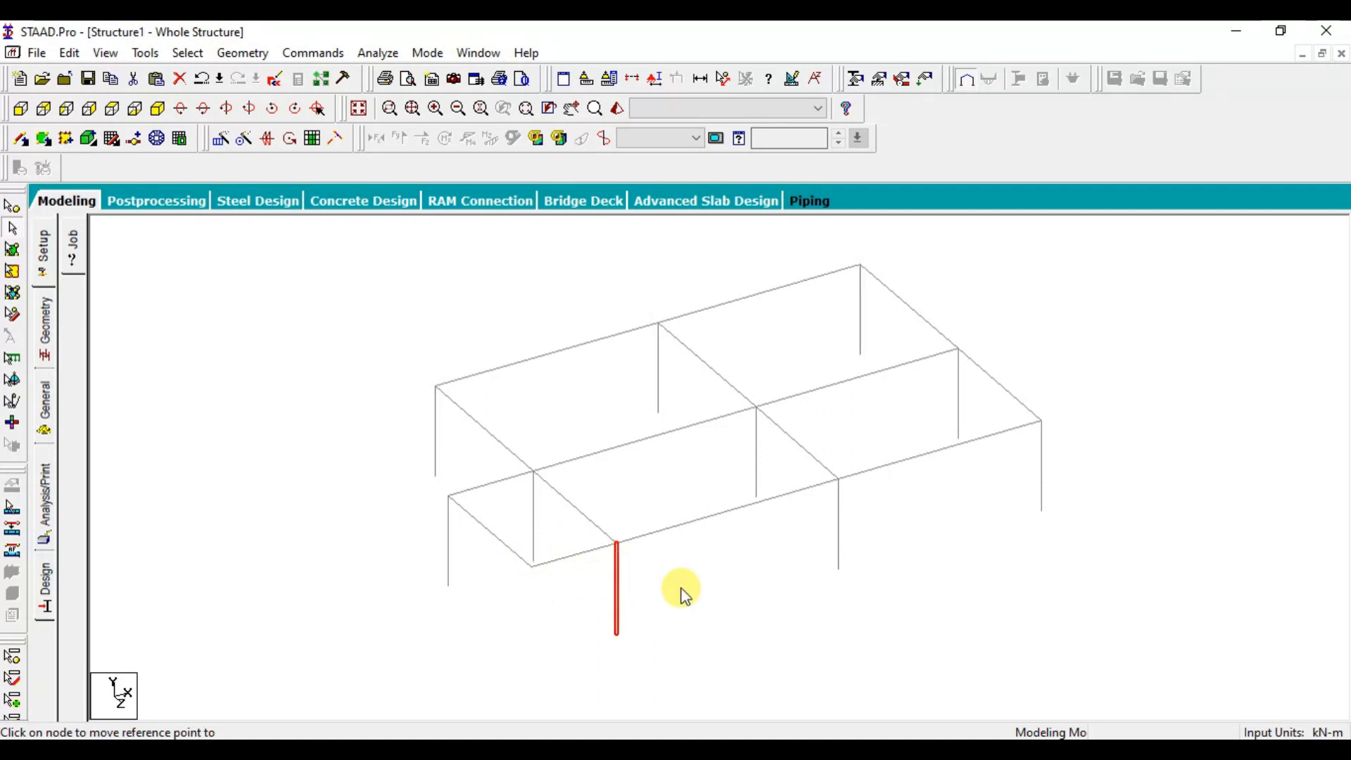
{"action": "key", "text": "ctrl+v"}
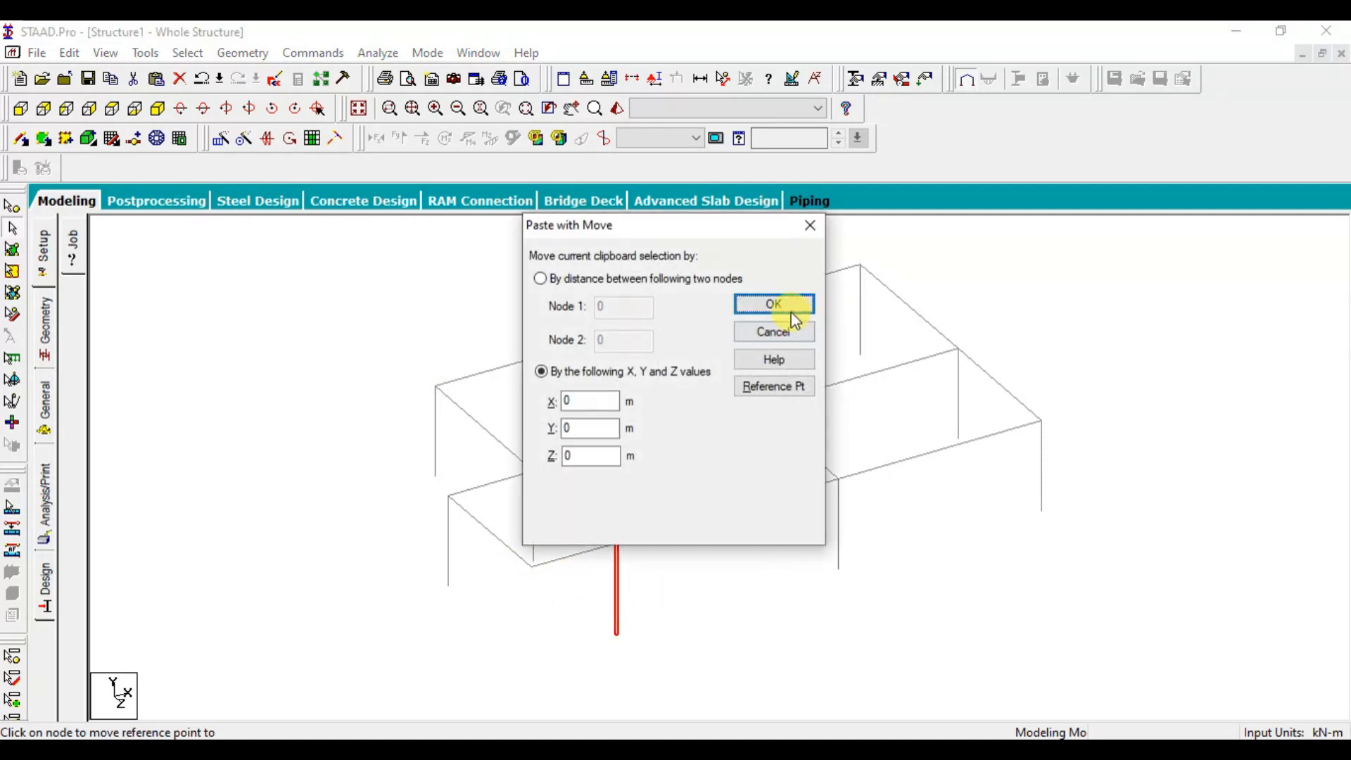
{"action": "left_click", "coordinate": [787, 386]}
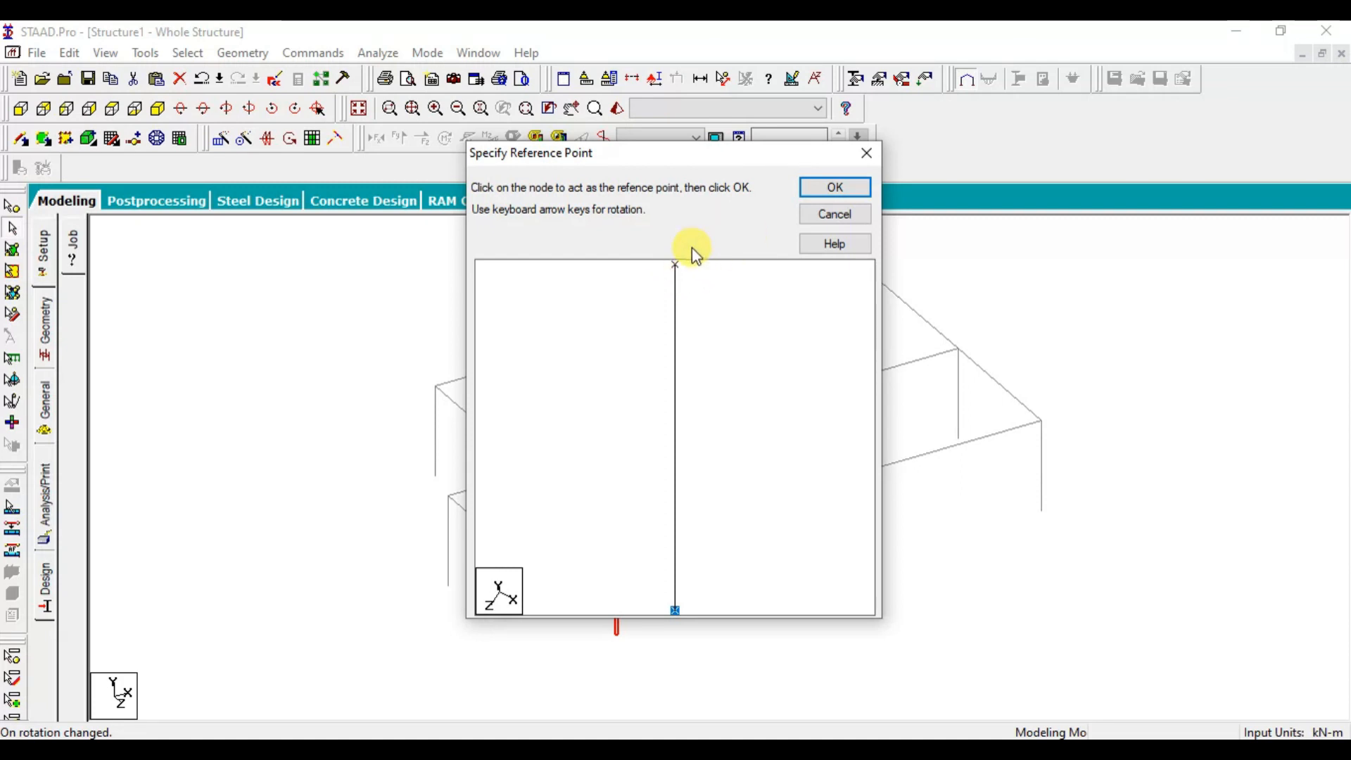
{"action": "left_click", "coordinate": [834, 187]}
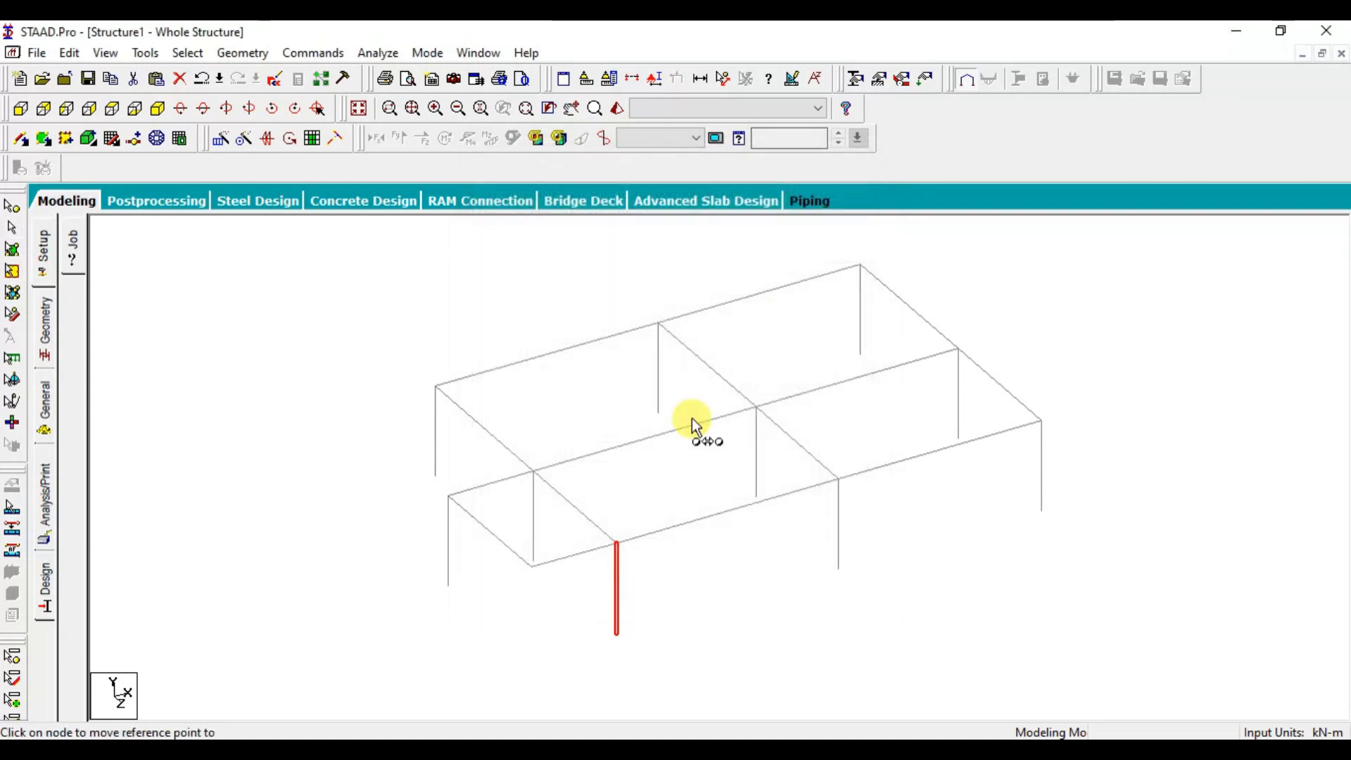
{"action": "left_click", "coordinate": [532, 567]}
{"action": "left_click", "coordinate": [774, 304]}
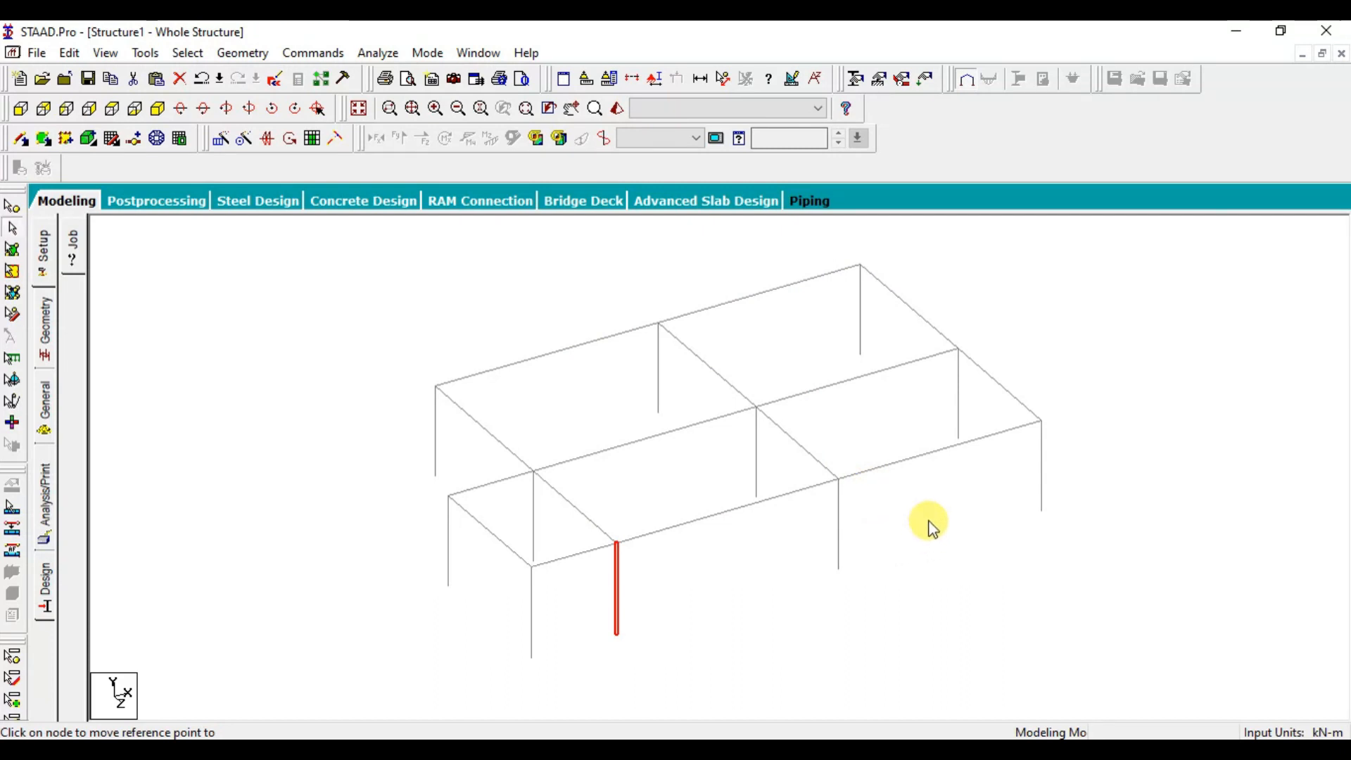
Examine the column stubs under the base-level beams from a steeper angle, and display the whole structure.
{"action": "key", "text": "Down"}
{"action": "key", "text": "Down"}
{"action": "key", "text": "Down"}
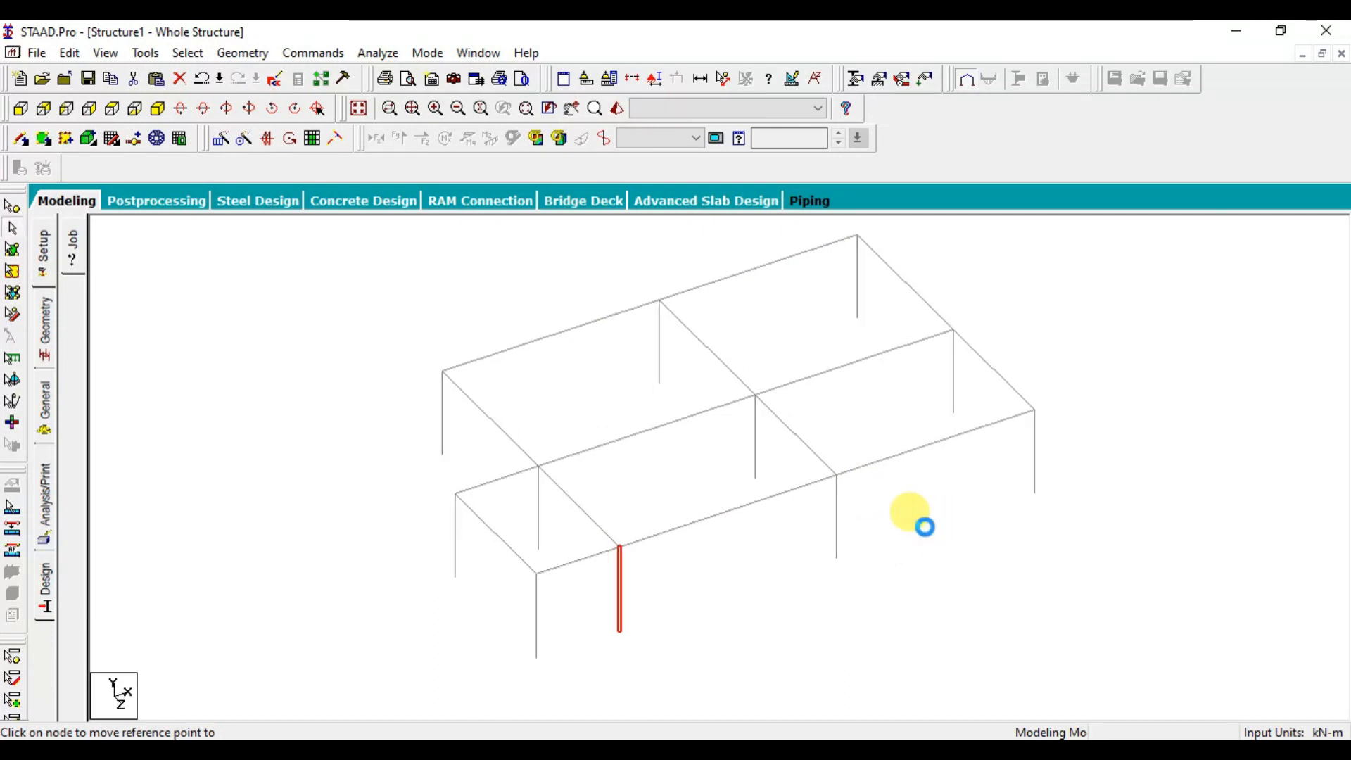
{"action": "left_click", "coordinate": [959, 554]}
{"action": "middle_click_drag", "start_coordinate": [714, 459], "coordinate": [701, 512]}
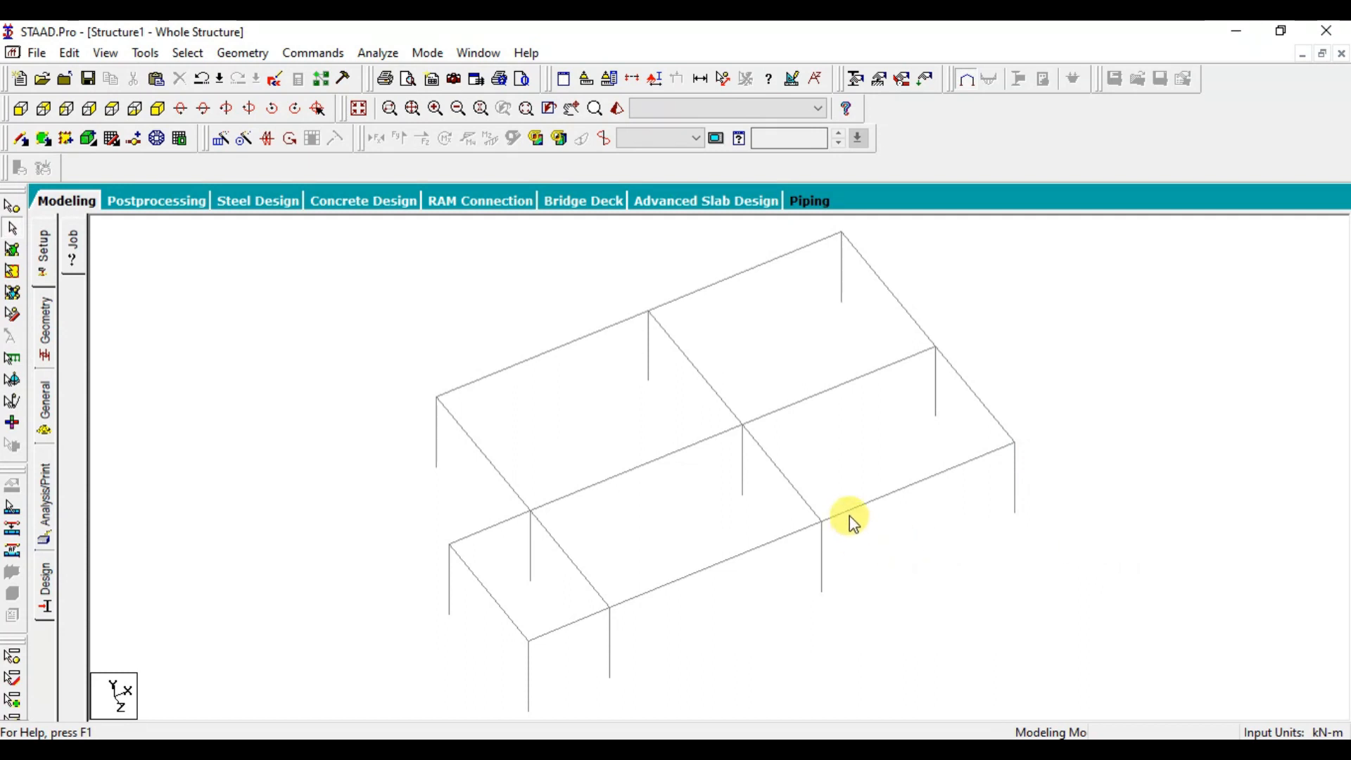
{"action": "middle_click_drag", "start_coordinate": [951, 559], "coordinate": [958, 570]}
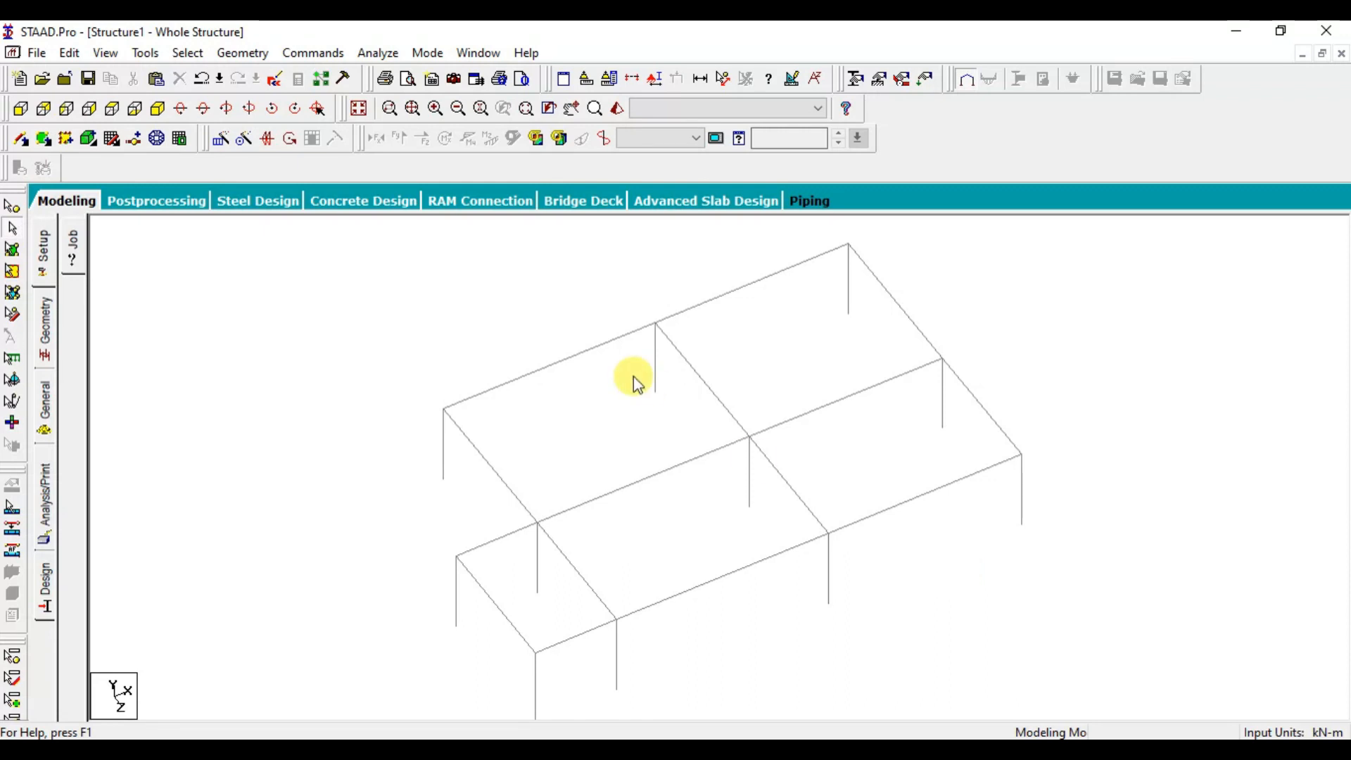
{"action": "left_click", "coordinate": [359, 109]}
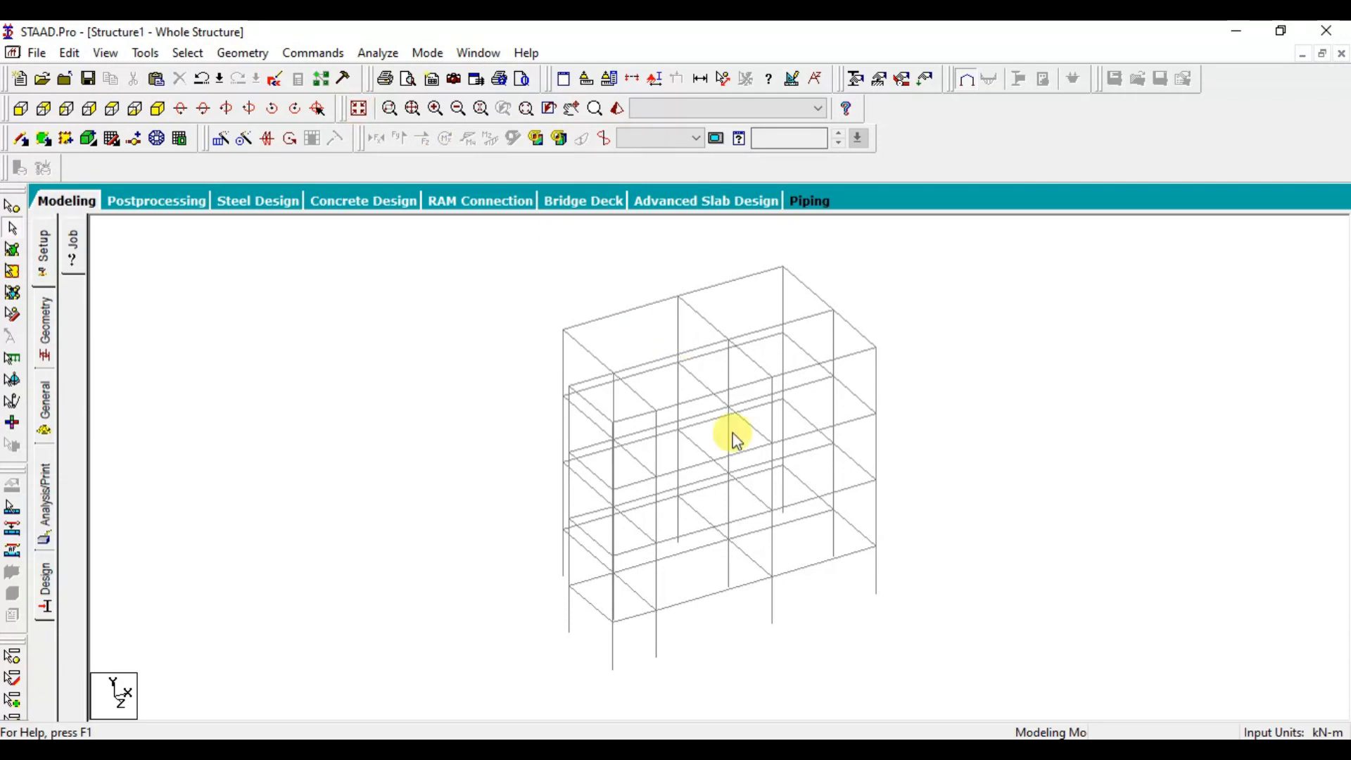
{"action": "scroll", "coordinate": [664, 450], "scroll_direction": "up", "scroll_amount": 1}
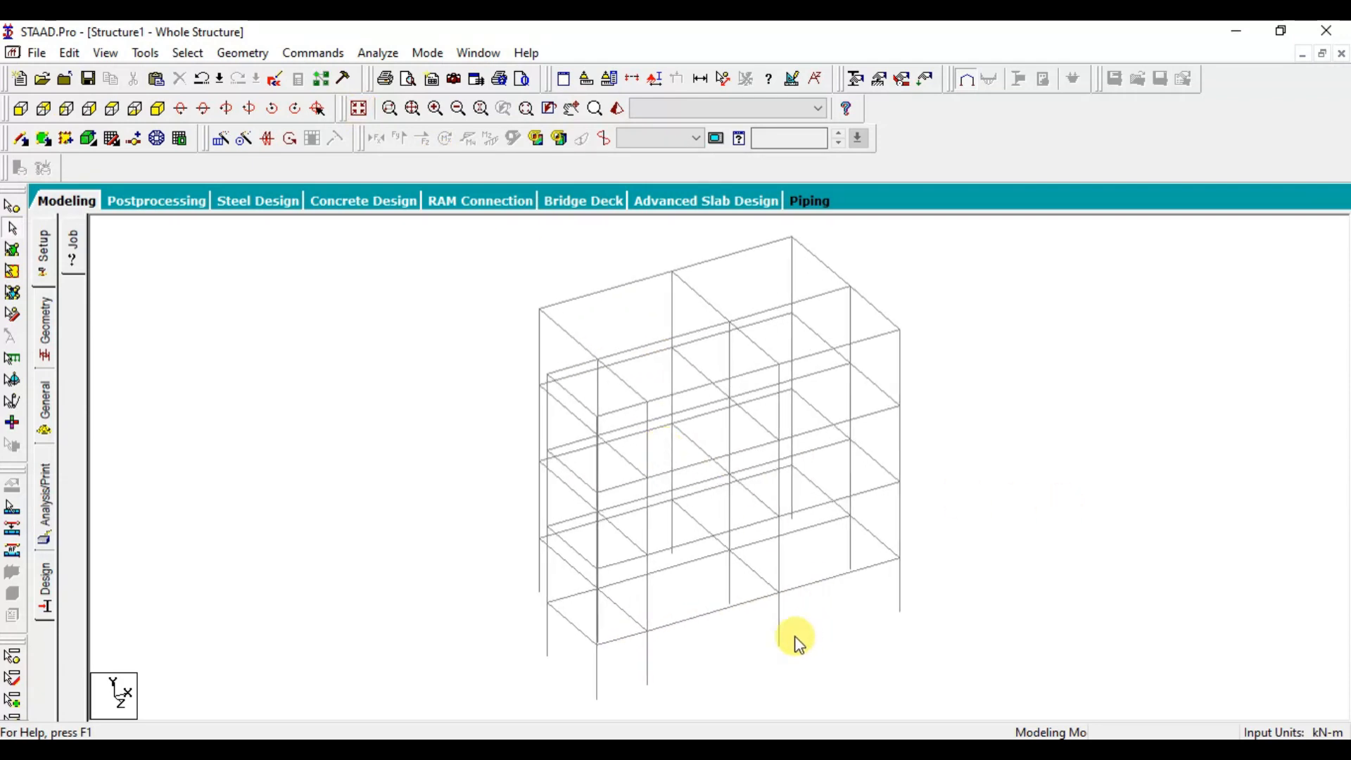
Select the base-level beams and all their column stubs in front elevation, and view only those members in isometric view.
{"action": "left_click", "coordinate": [20, 110]}
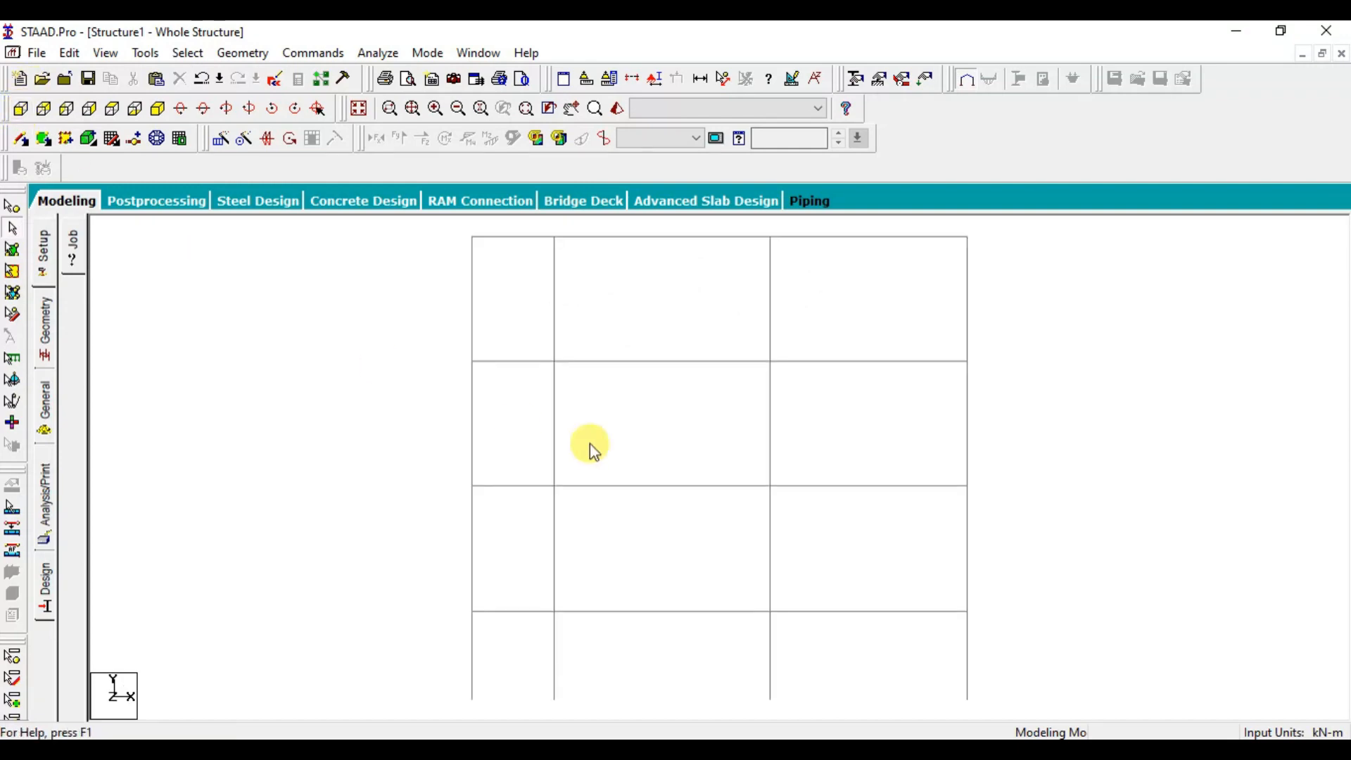
{"action": "left_click_drag", "start_coordinate": [1062, 682], "coordinate": [340, 485]}
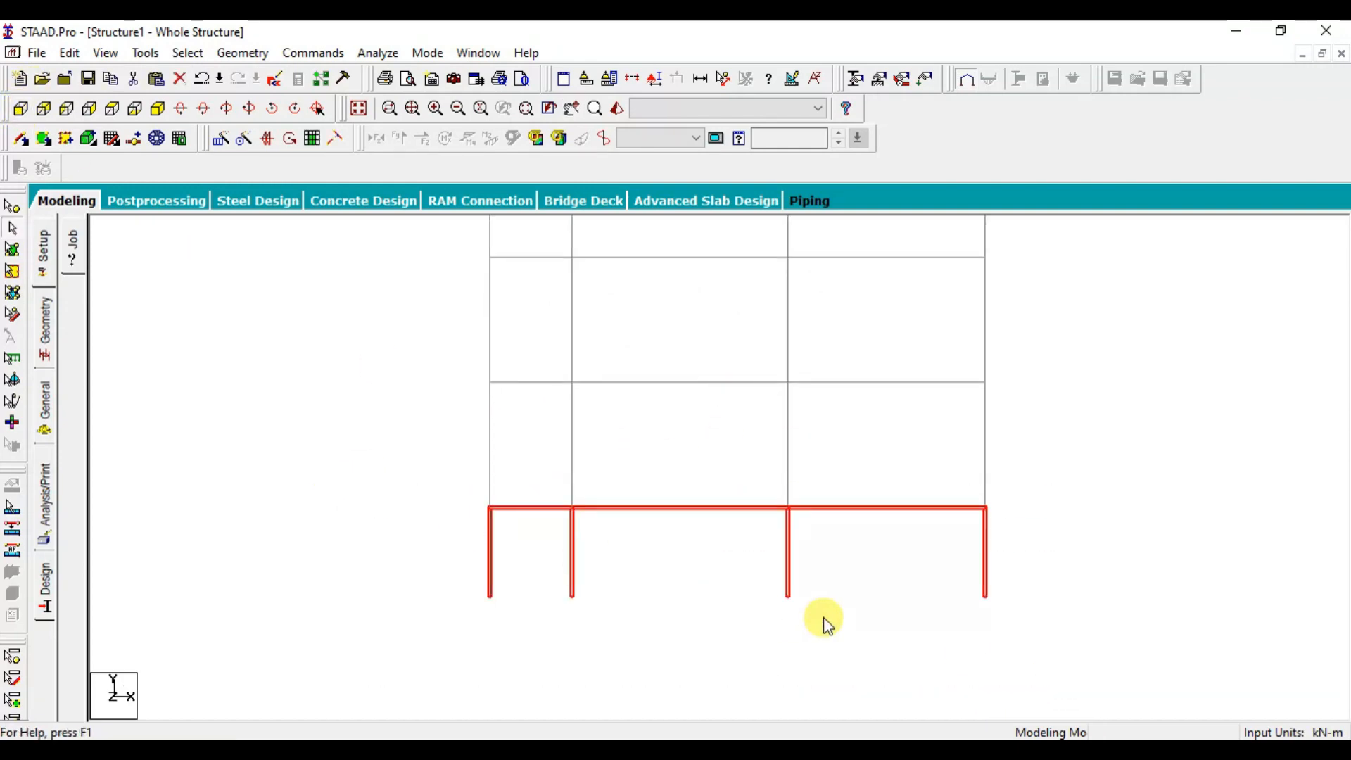
{"action": "key", "text": "F3"}
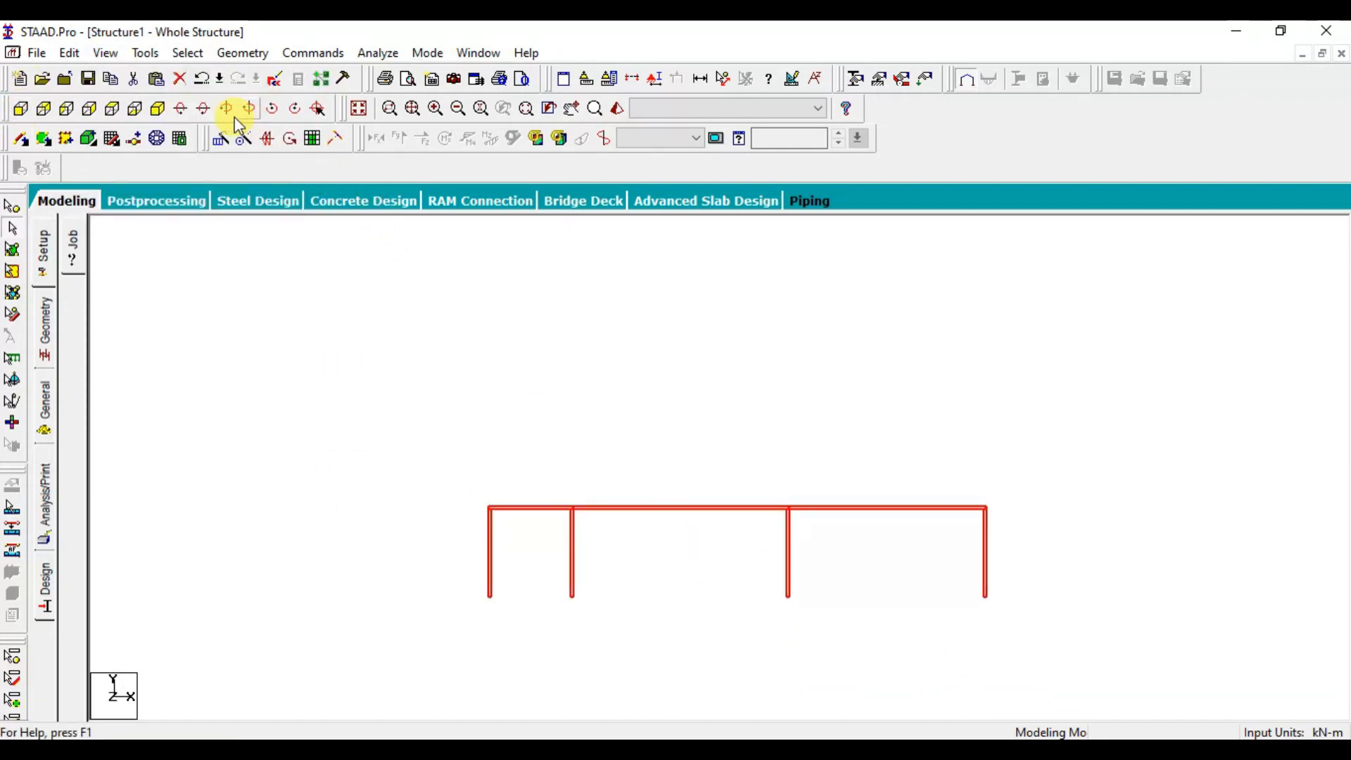
{"action": "left_click", "coordinate": [162, 111]}
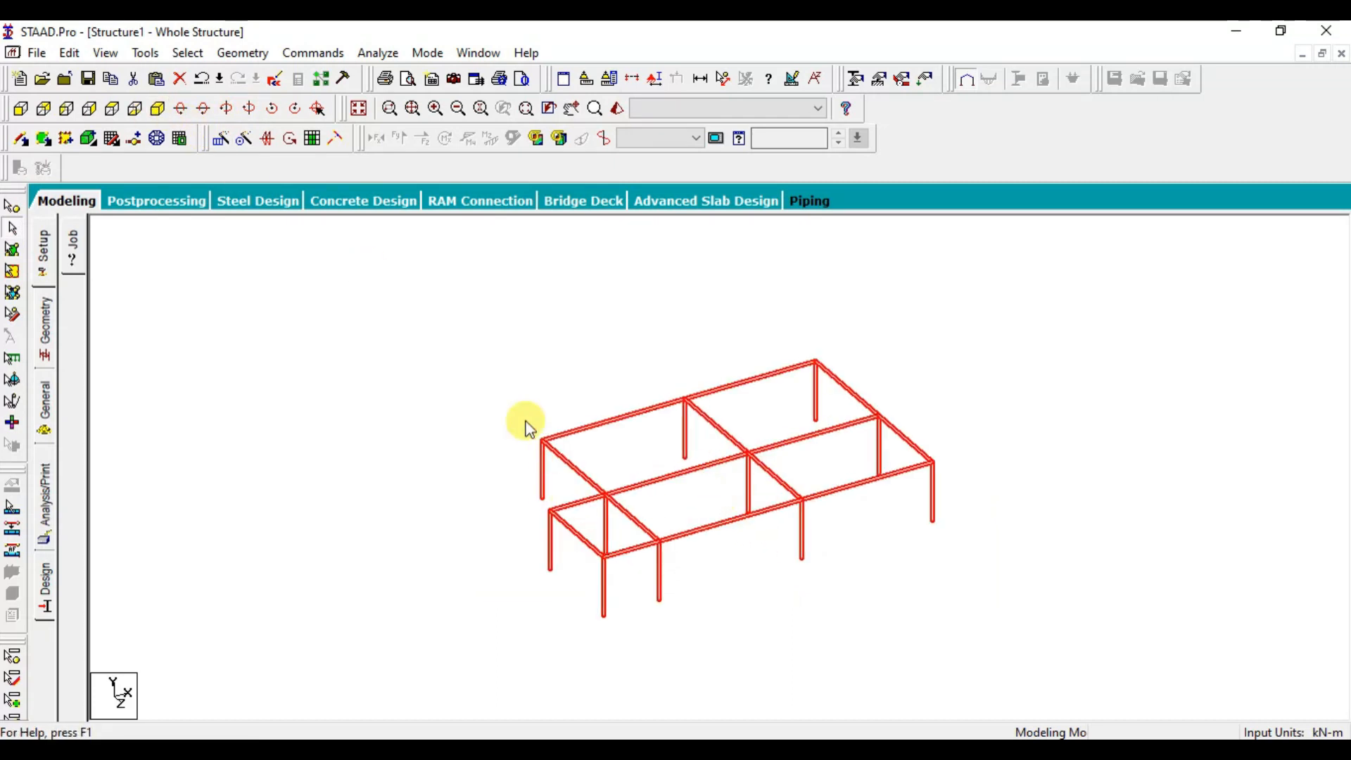
{"action": "left_click", "coordinate": [664, 613]}
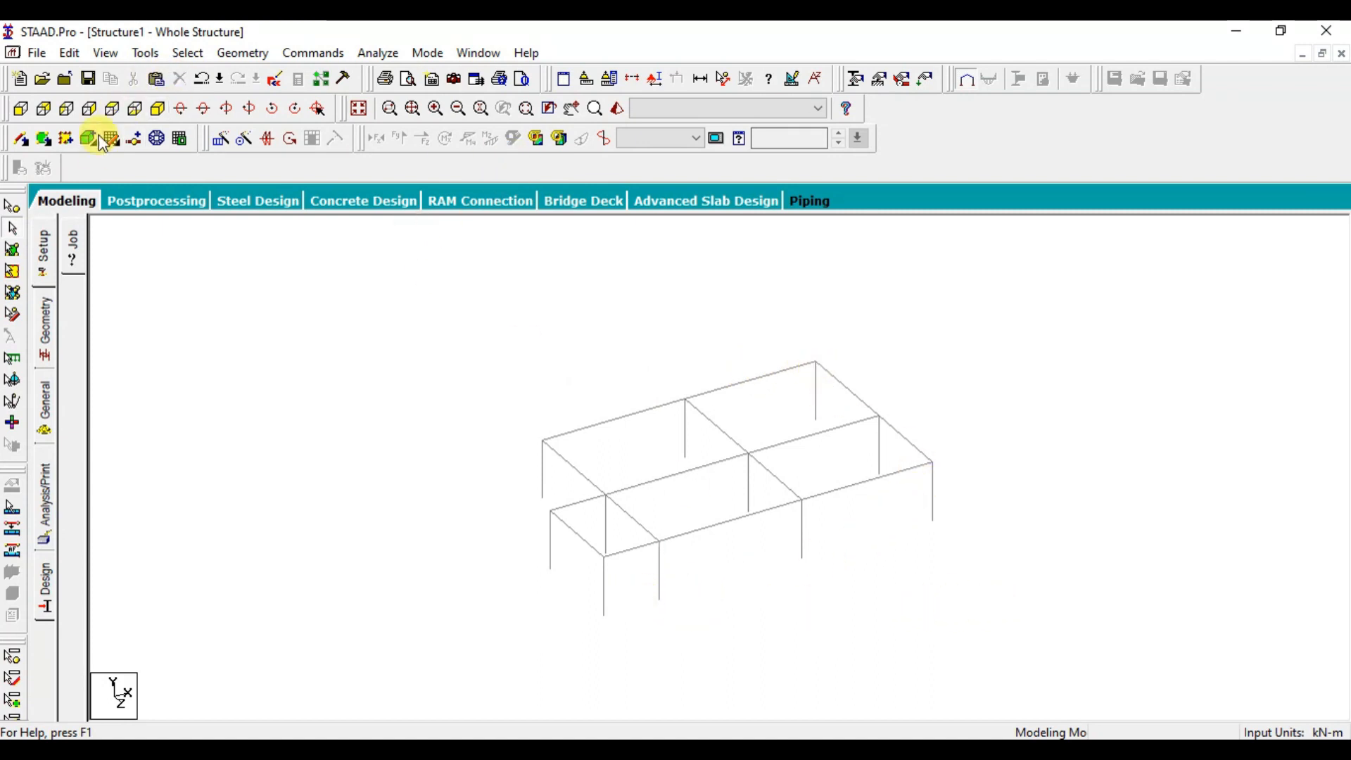
Restore the whole structure in front elevation and create a fixed support definition.
{"action": "left_click", "coordinate": [357, 109]}
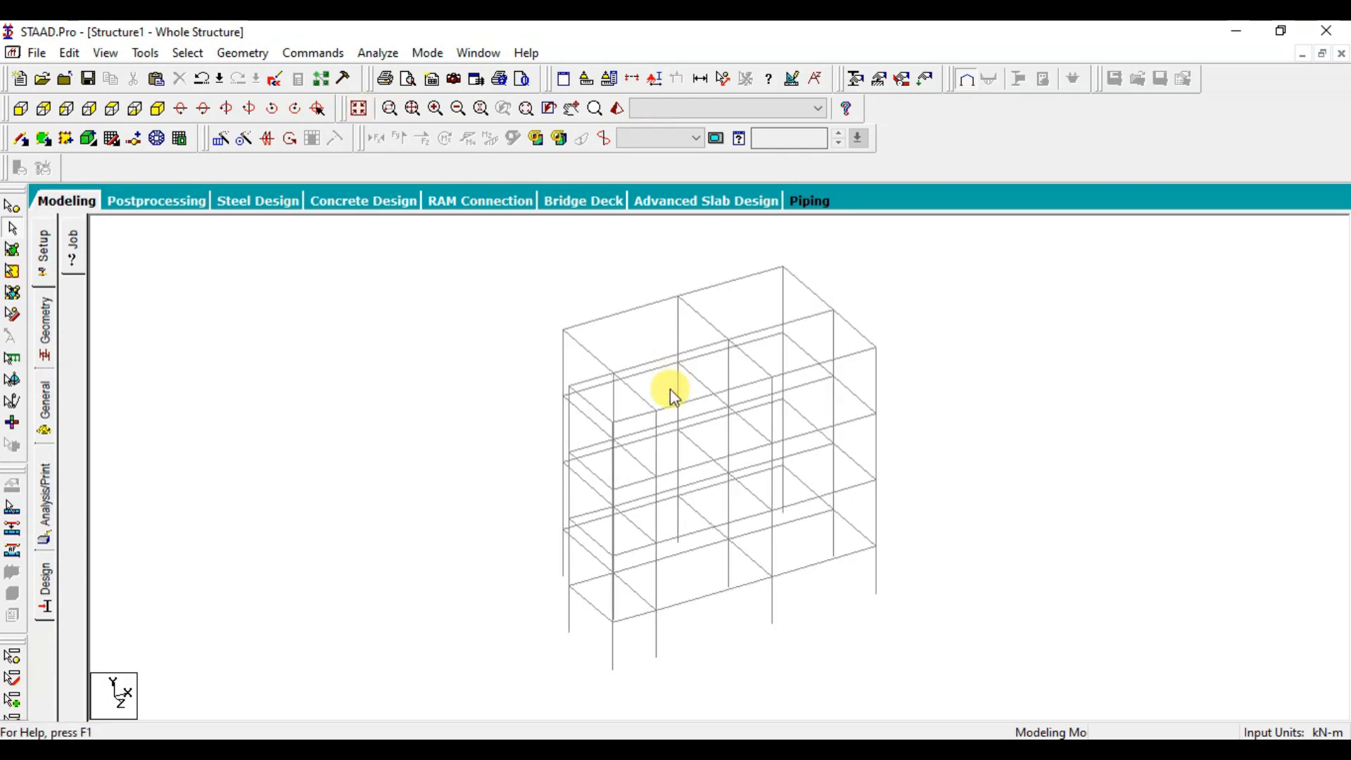
{"action": "left_click", "coordinate": [21, 109]}
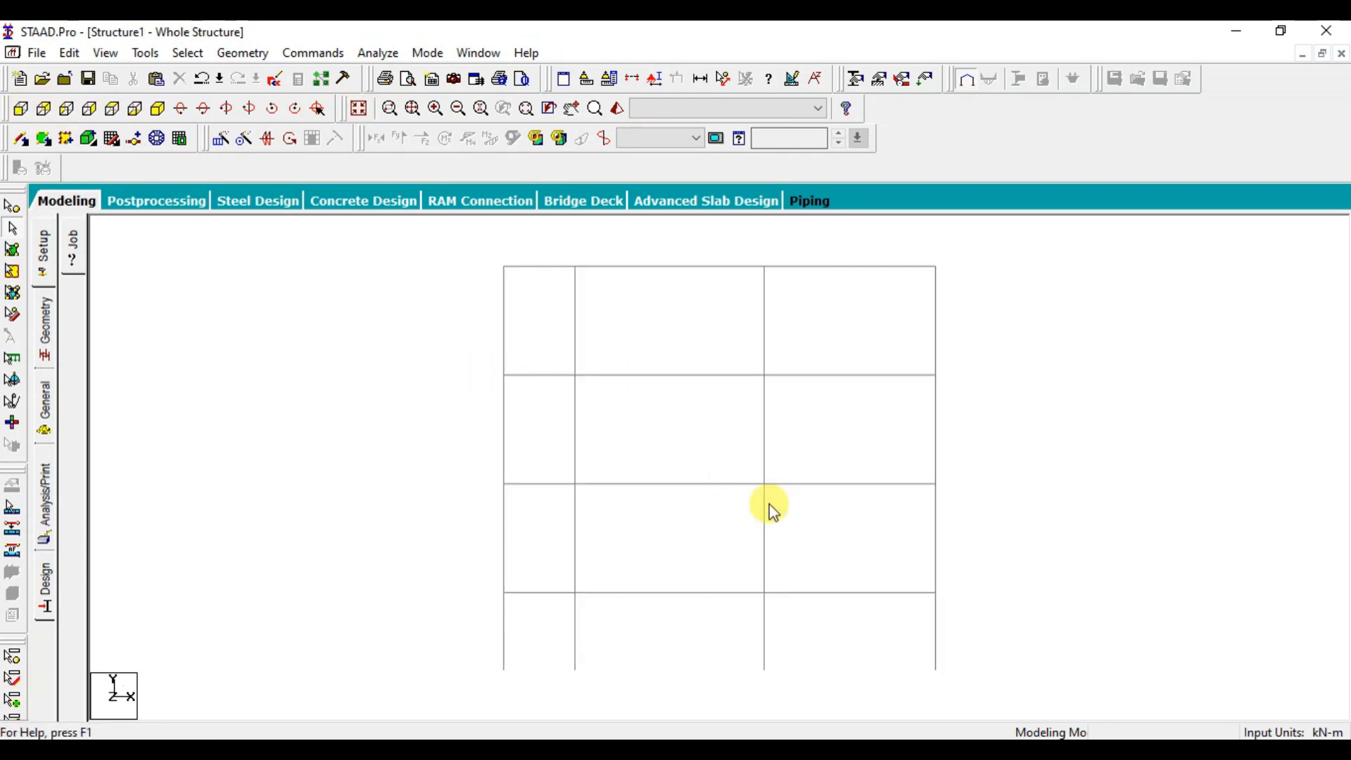
{"action": "left_click", "coordinate": [285, 56]}
{"action": "mouse_move", "coordinate": [353, 190]}
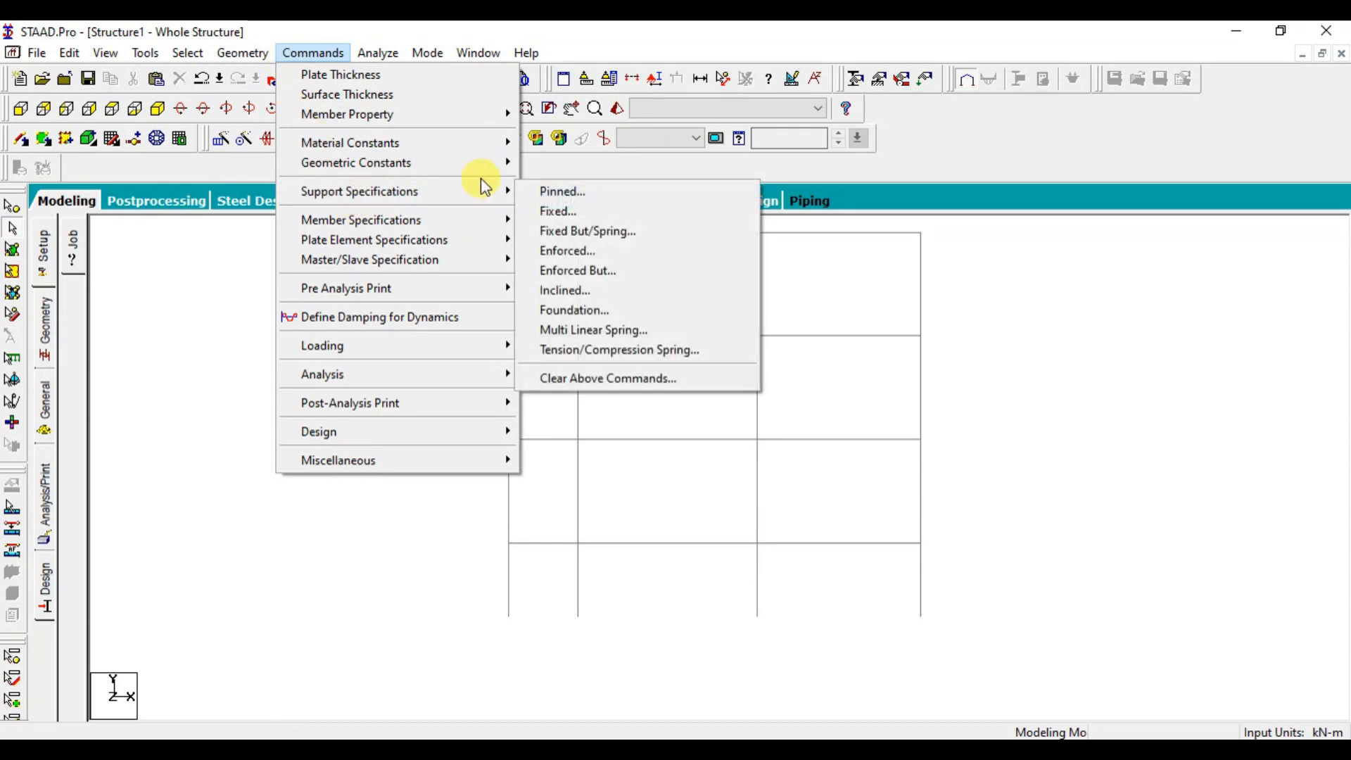
{"action": "left_click", "coordinate": [603, 191]}
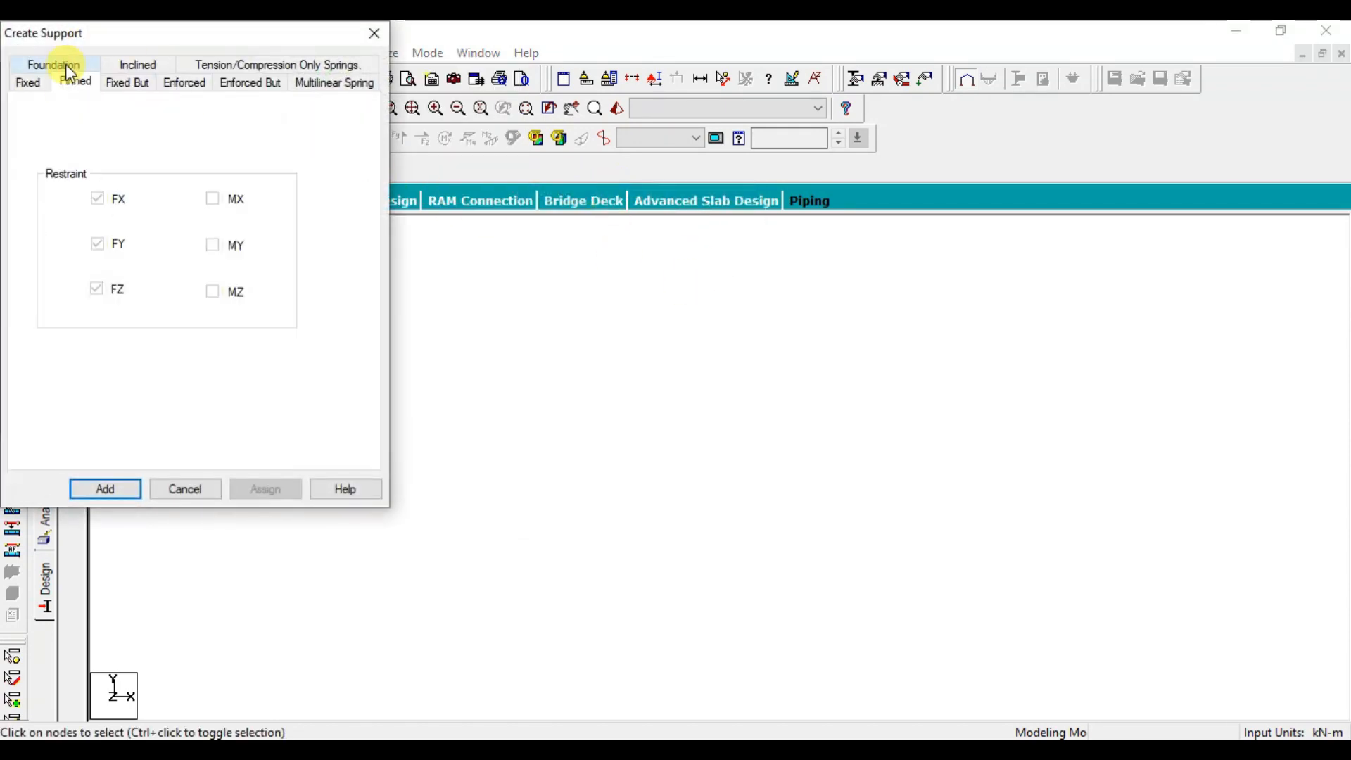
{"action": "left_click", "coordinate": [28, 82]}
{"action": "left_click", "coordinate": [108, 488]}
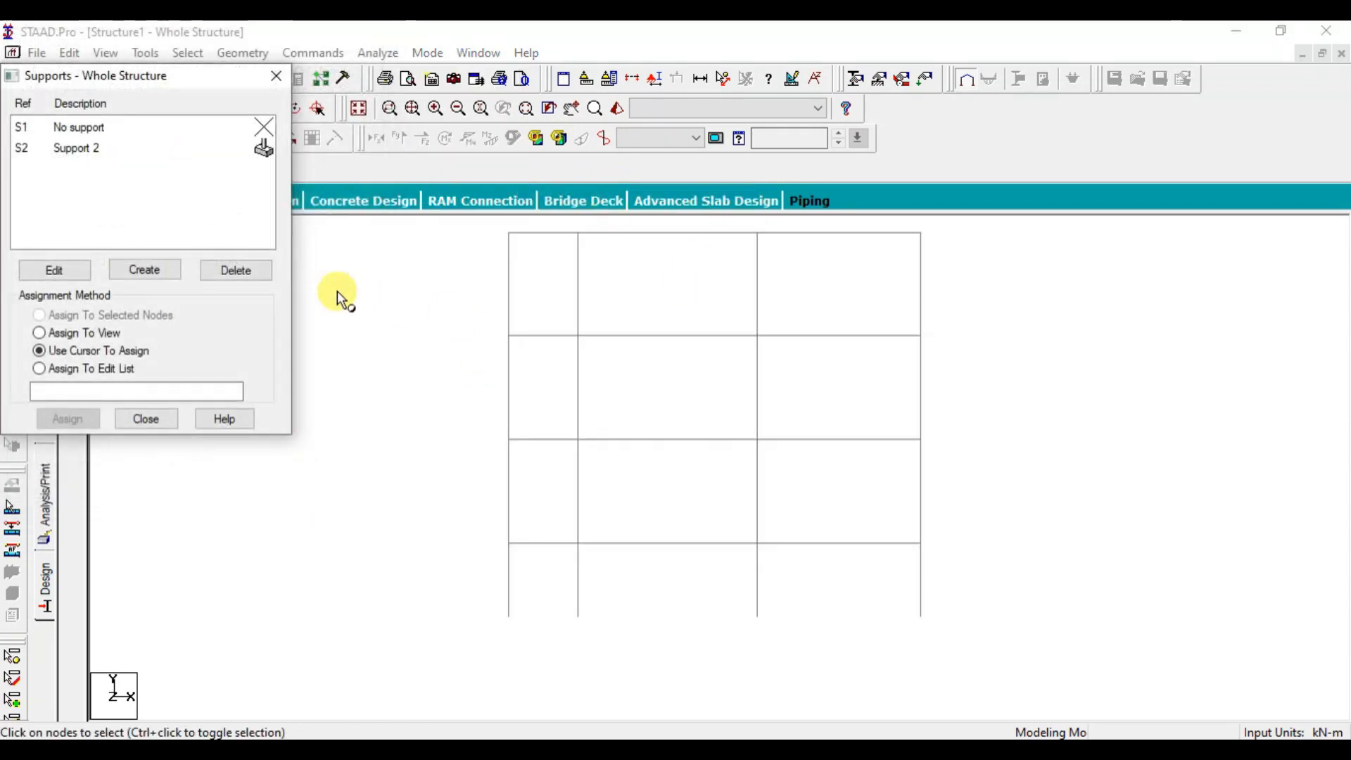
Assign the fixed support to all column base nodes and show the whole structure in isometric view.
{"action": "left_click", "coordinate": [77, 151]}
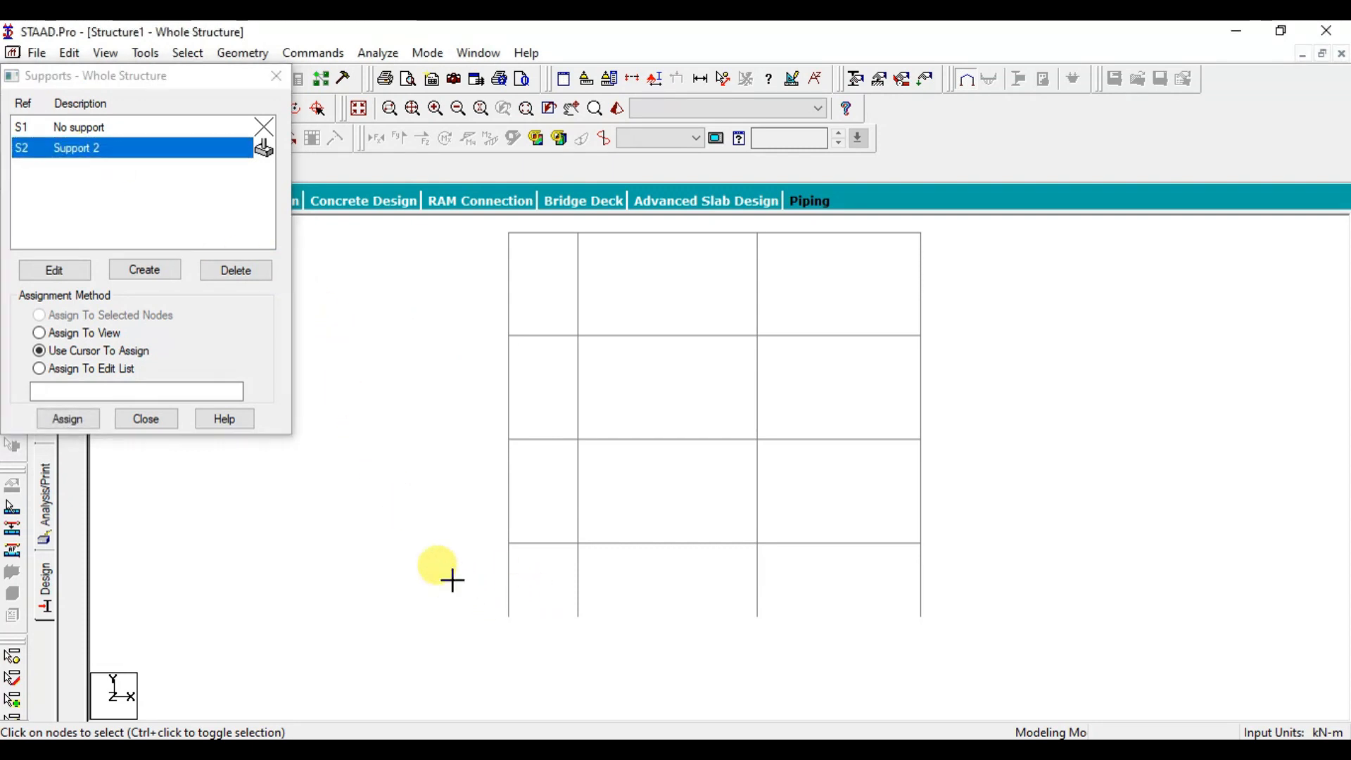
{"action": "left_click_drag", "start_coordinate": [454, 580], "coordinate": [1082, 681]}
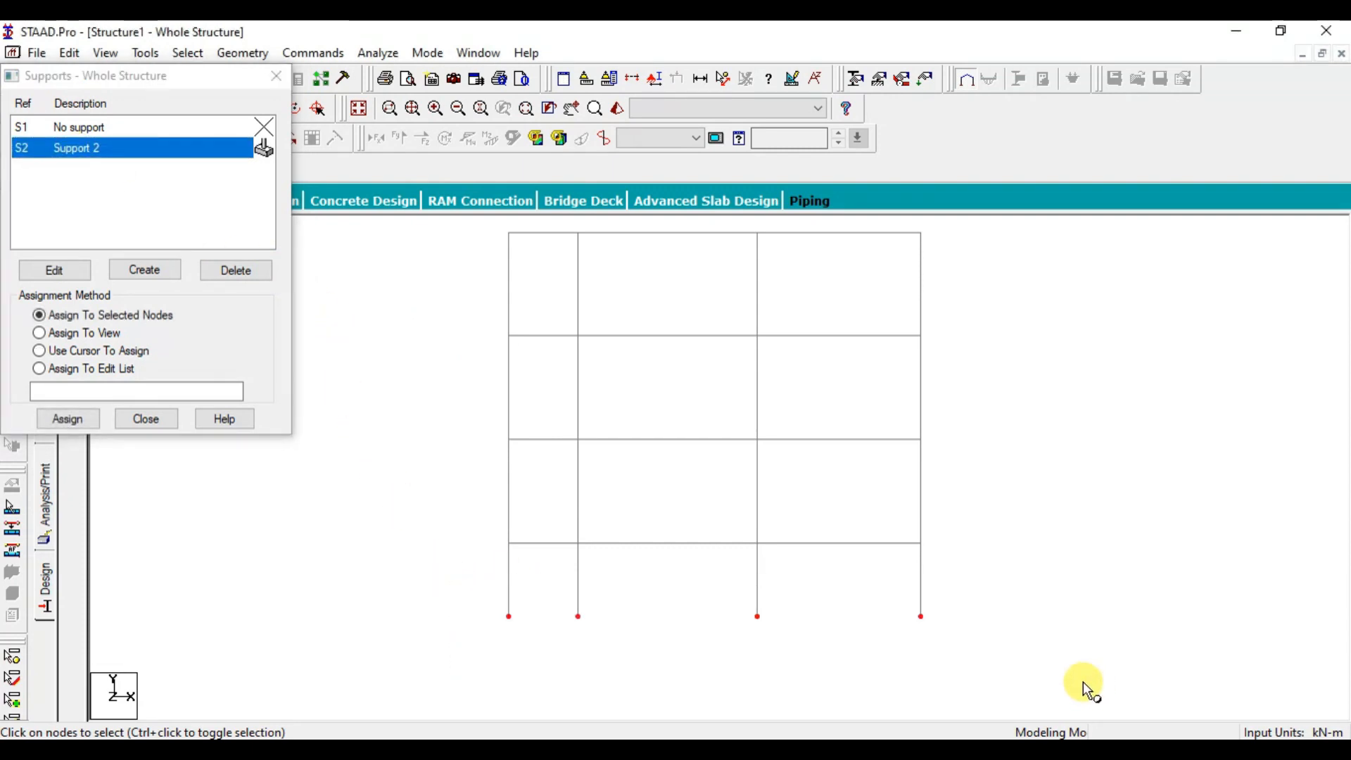
{"action": "left_click", "coordinate": [93, 420]}
{"action": "left_click", "coordinate": [249, 299]}
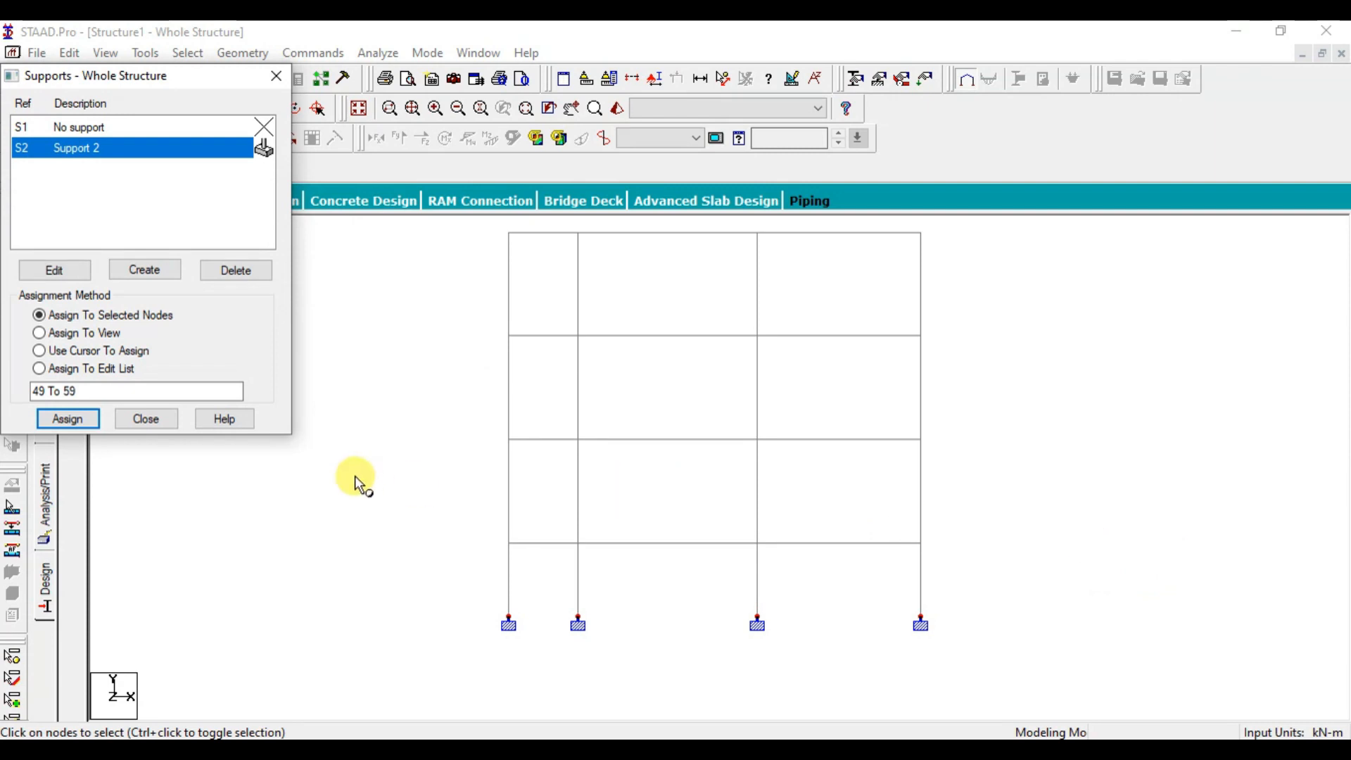
{"action": "left_click", "coordinate": [146, 420]}
{"action": "left_click", "coordinate": [358, 108]}
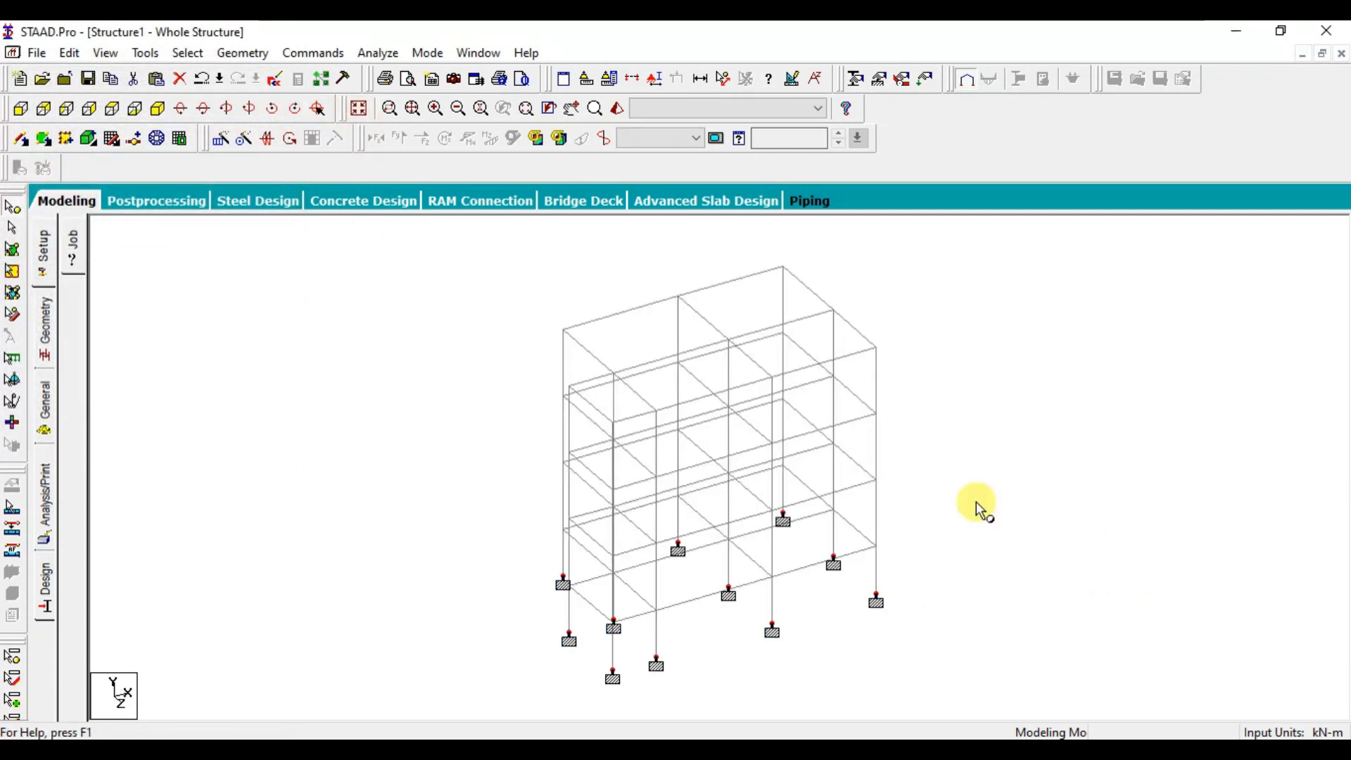